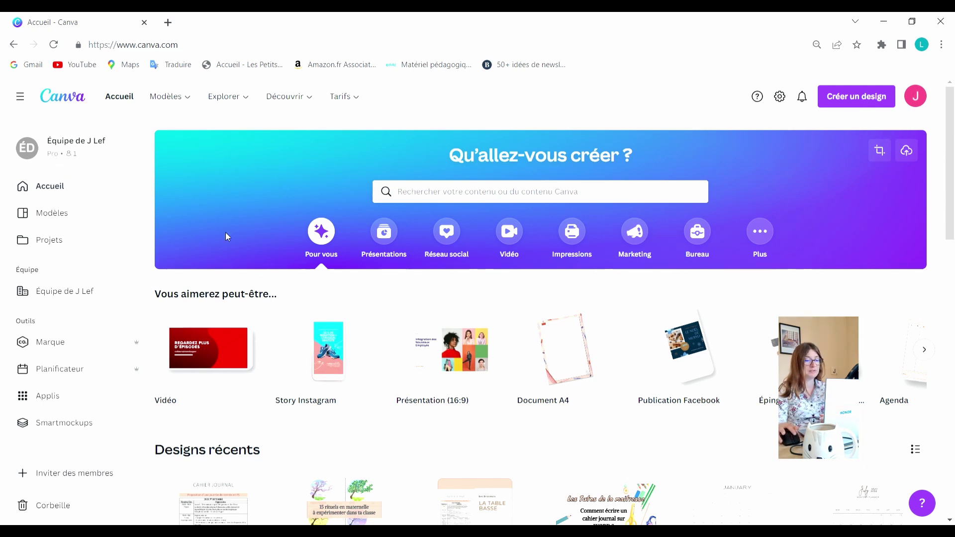
Create a new blank A4 document design from the suggested formats
mouse_move(572, 368)
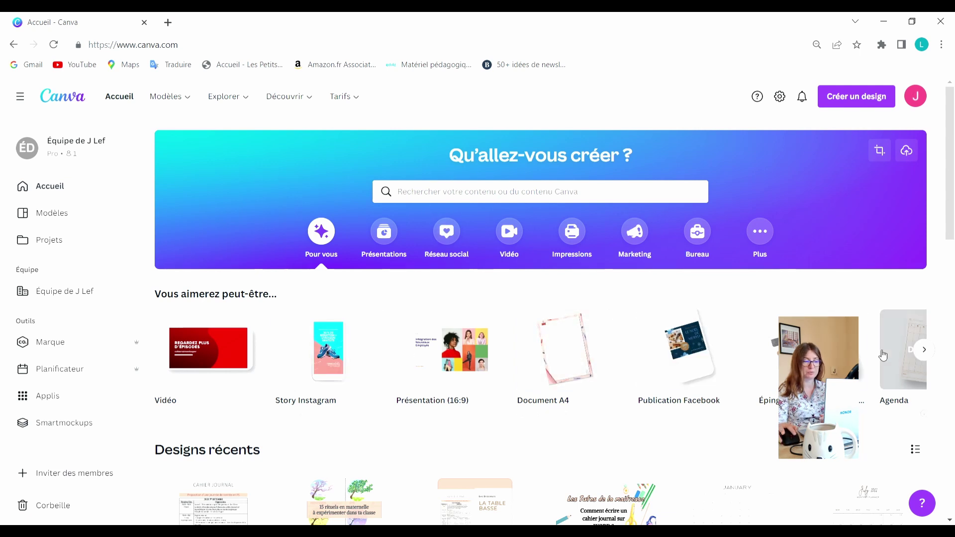
click(441, 197)
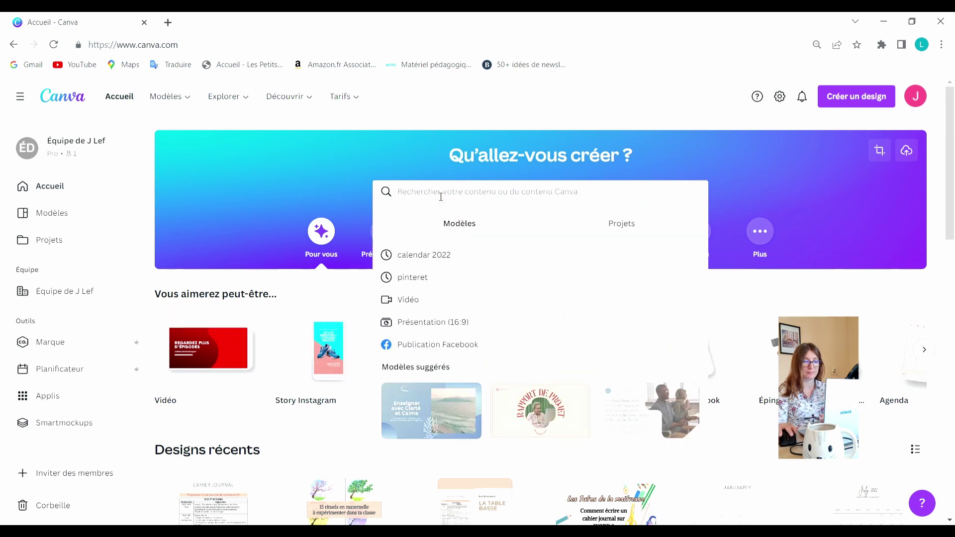
click(298, 282)
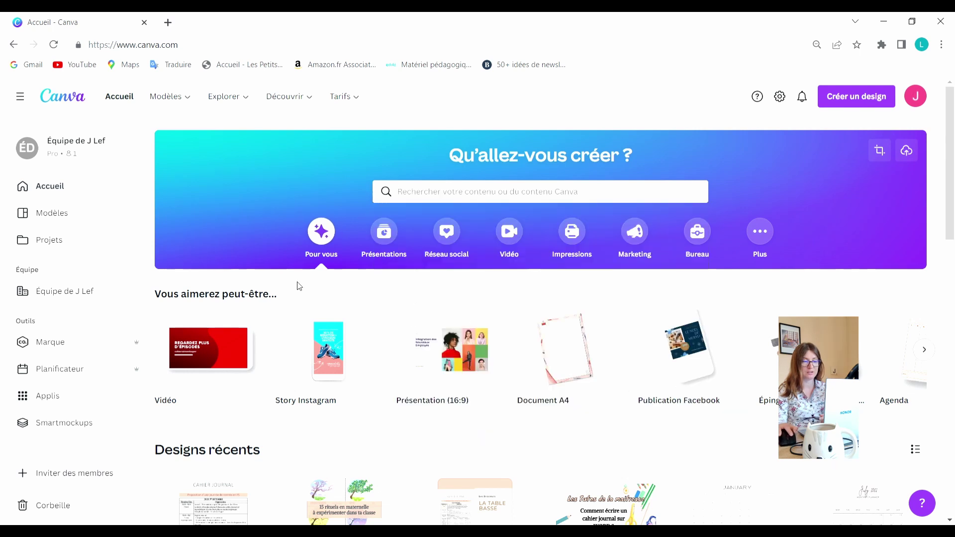
click(561, 350)
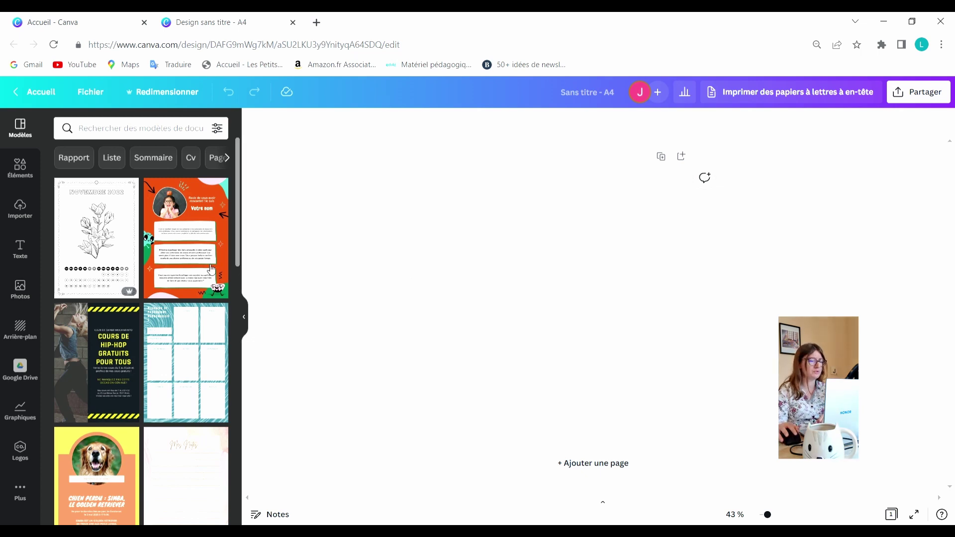
Fill the page with the background photo of blurred multicoloured lights on pink
click(29, 342)
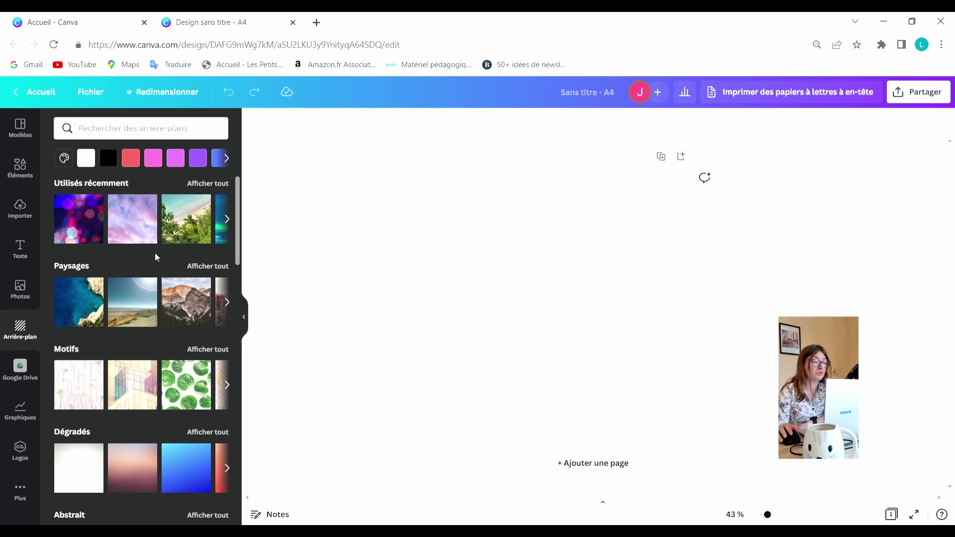
scroll(154, 264, down, 10)
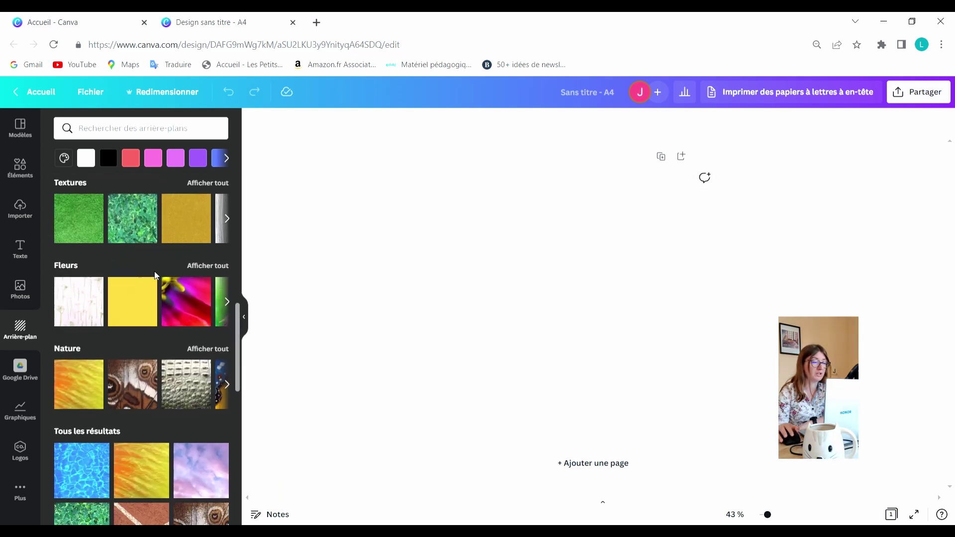
scroll(154, 270, up, 10)
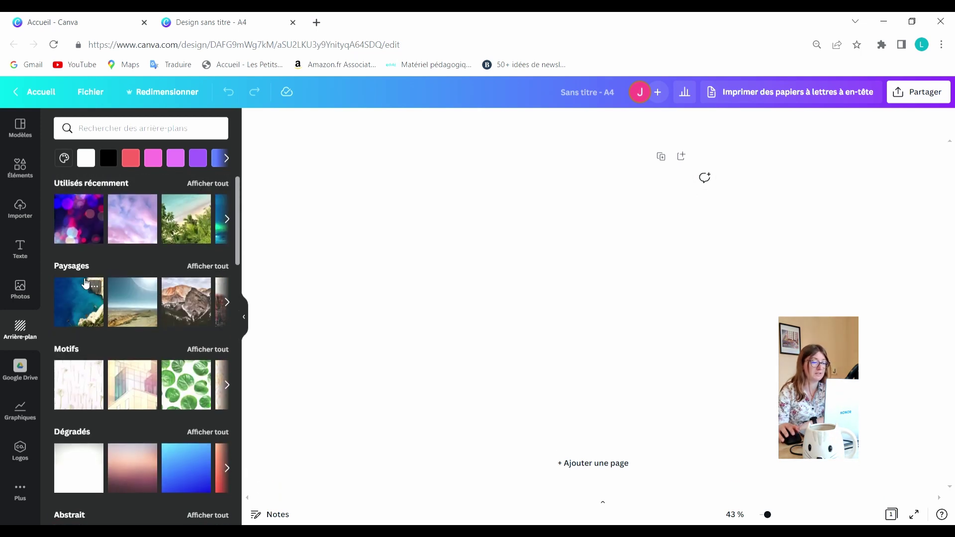
scroll(85, 345, down, 6)
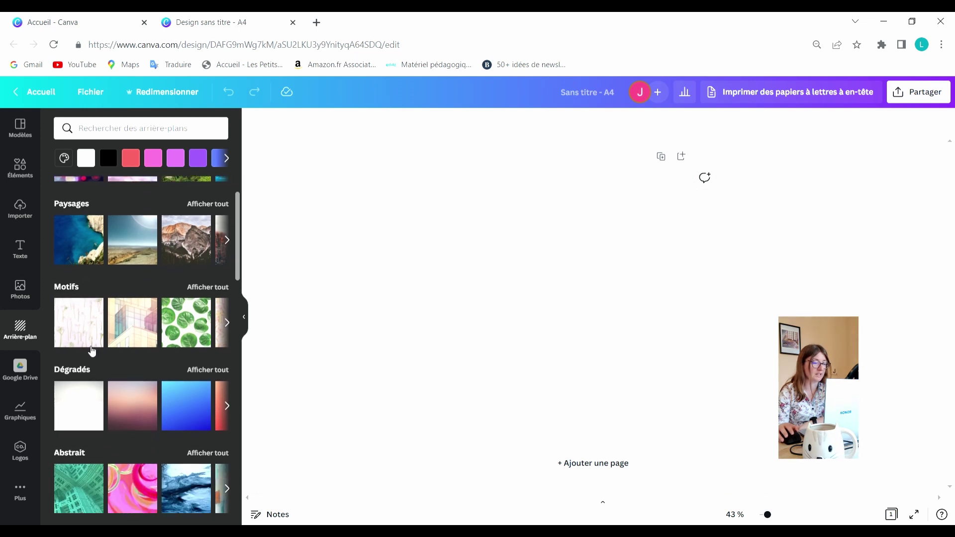
scroll(122, 333, down, 8)
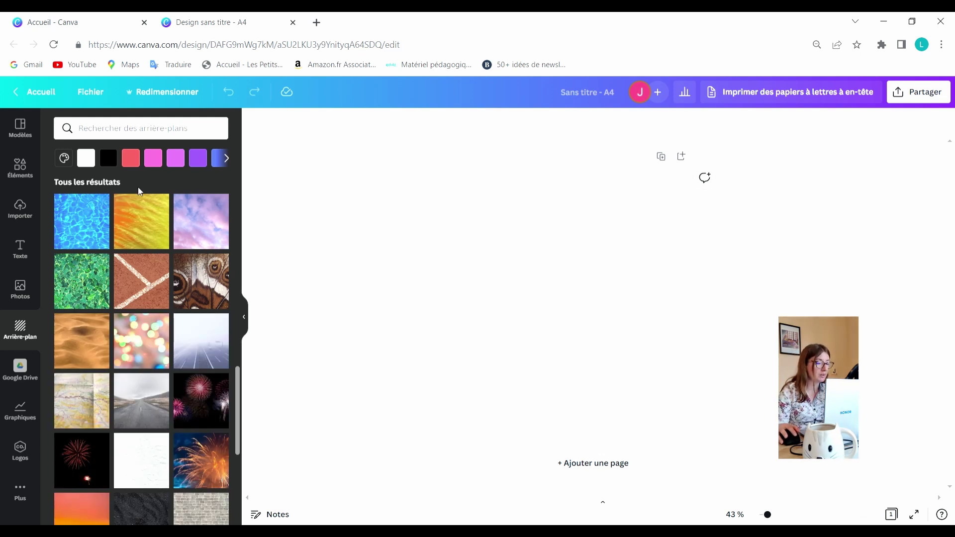
click(147, 351)
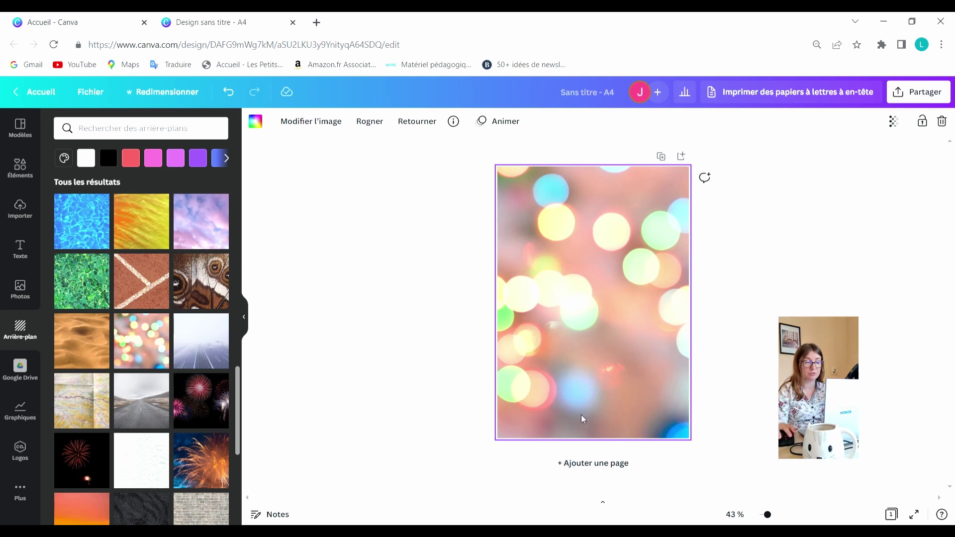
click(406, 233)
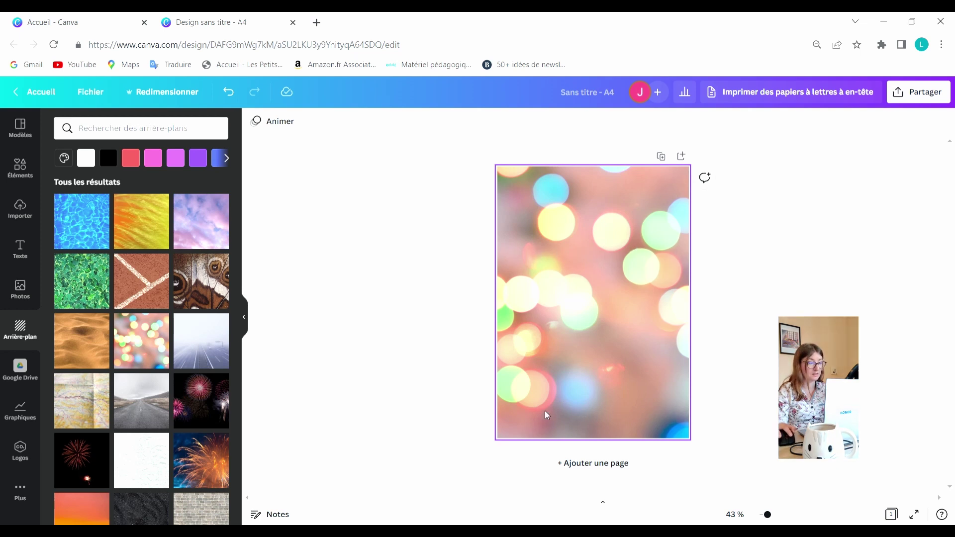
Search the text fonts for "gras" and add a Cocomat Pro Heavy text to the page
click(23, 257)
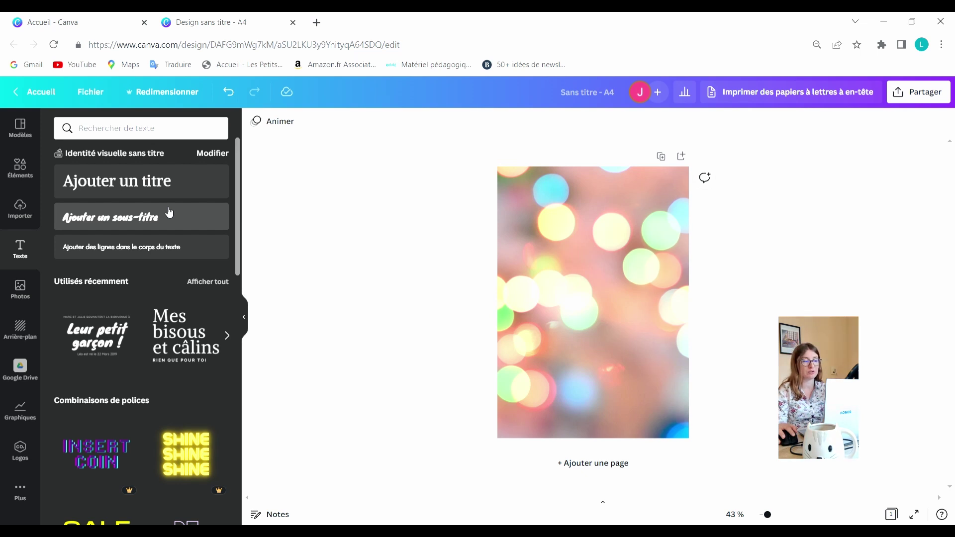
click(120, 130)
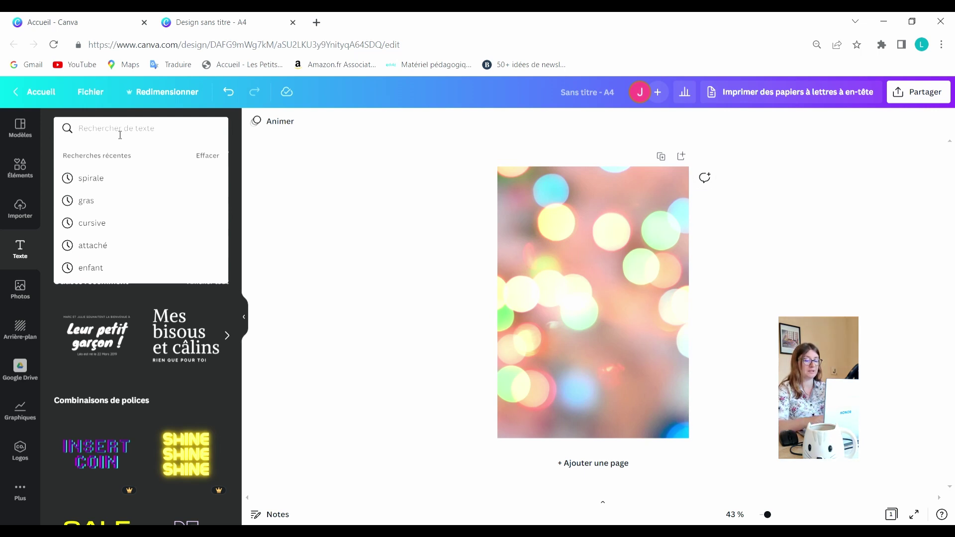
text(gras)
key(Return)
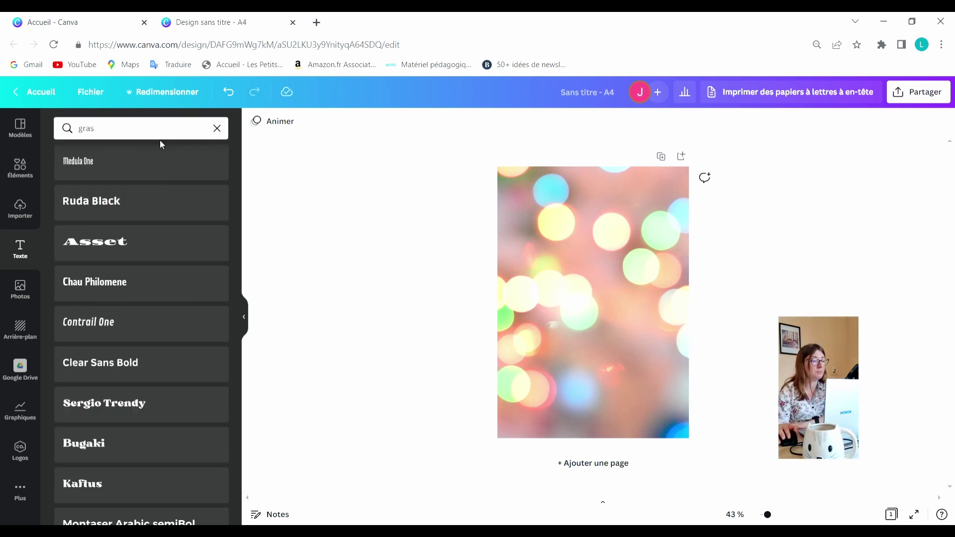
scroll(149, 169, down, 5)
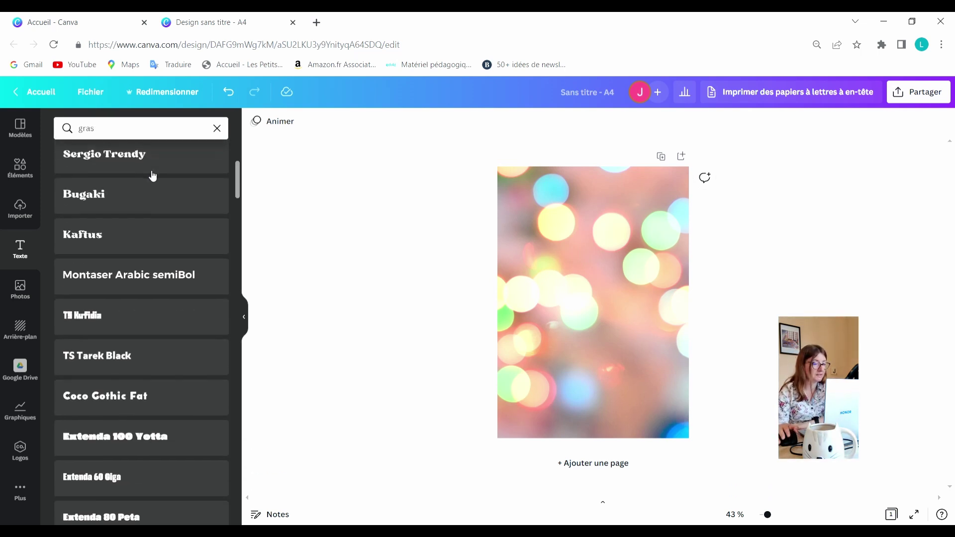
scroll(153, 176, down, 3)
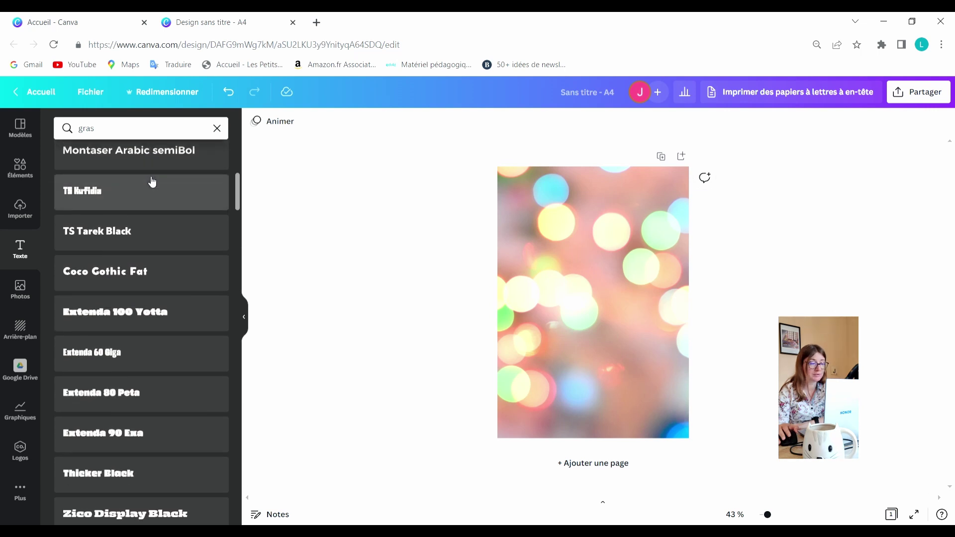
scroll(151, 183, down, 3)
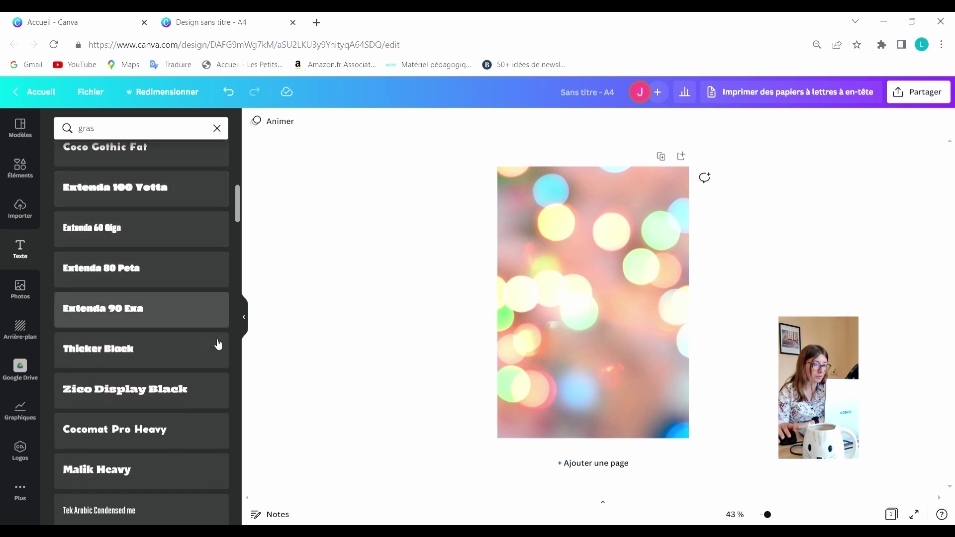
scroll(189, 381, down, 2)
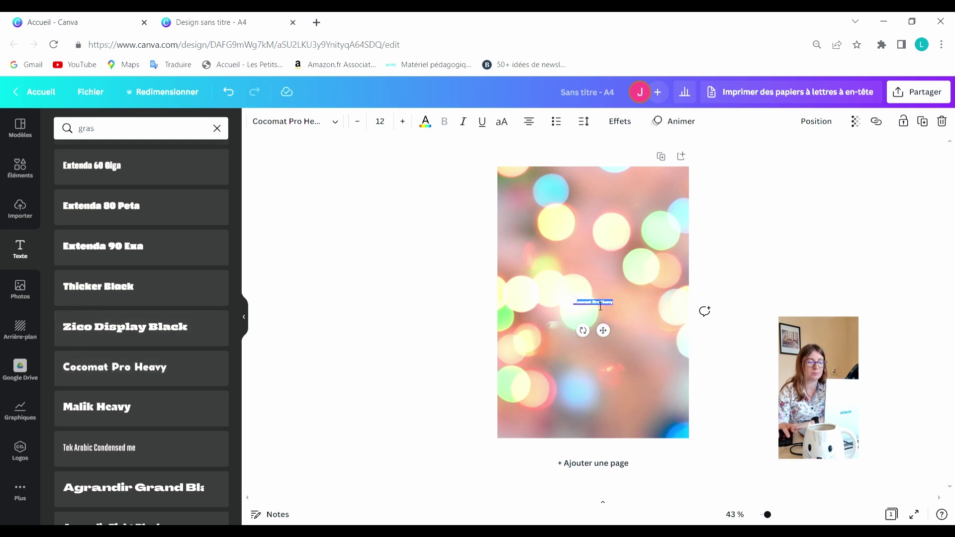
Set the new text's font size to 45 and move it up into the upper third of the page
click(403, 122)
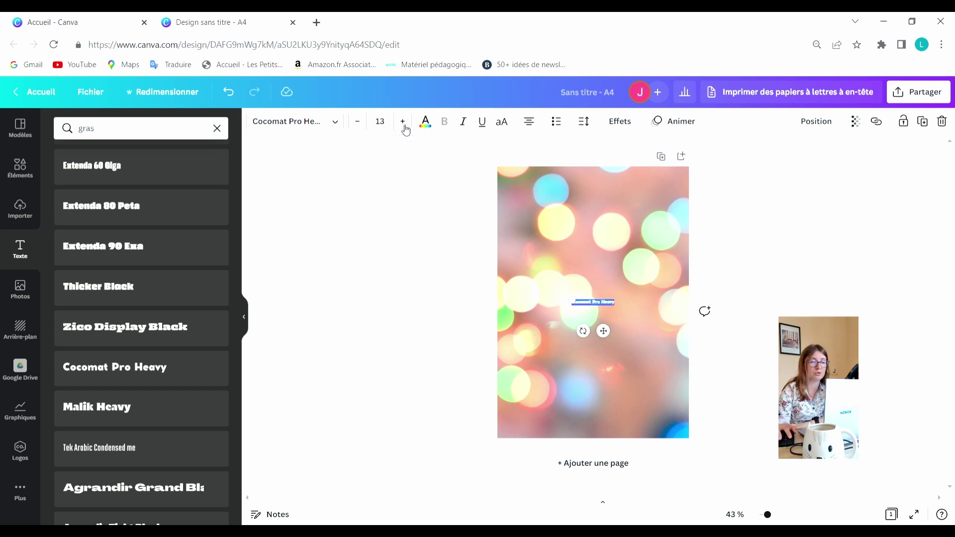
click(403, 122)
click(404, 125)
click(402, 126)
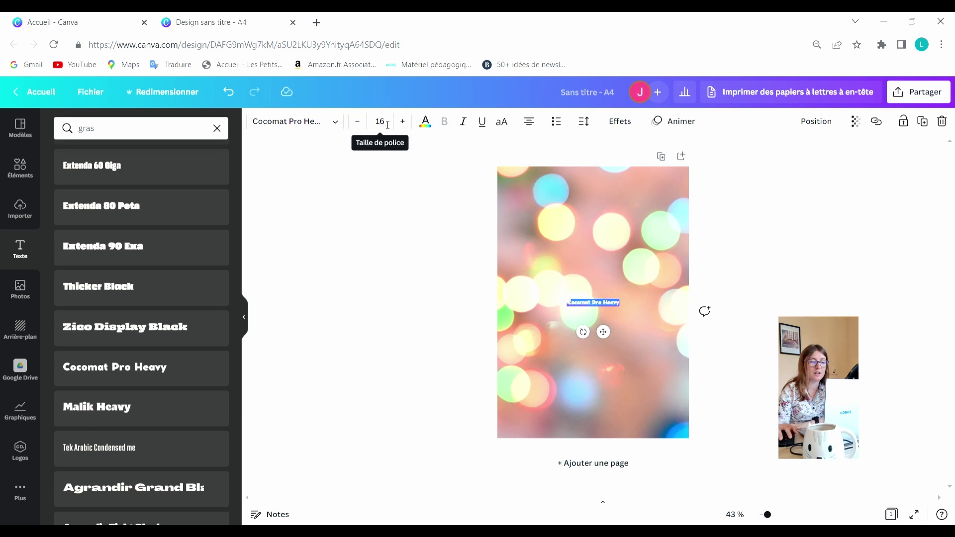
click(387, 125)
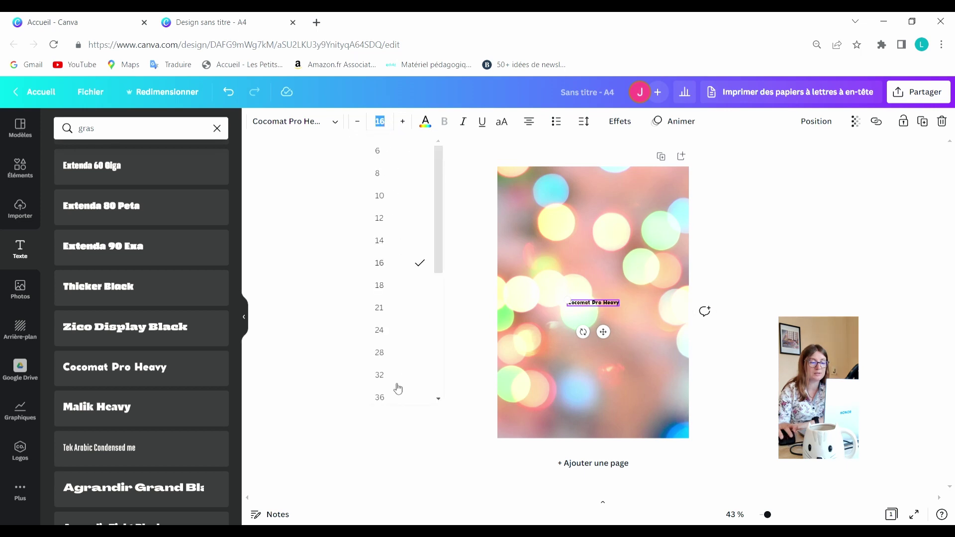
click(392, 398)
click(405, 124)
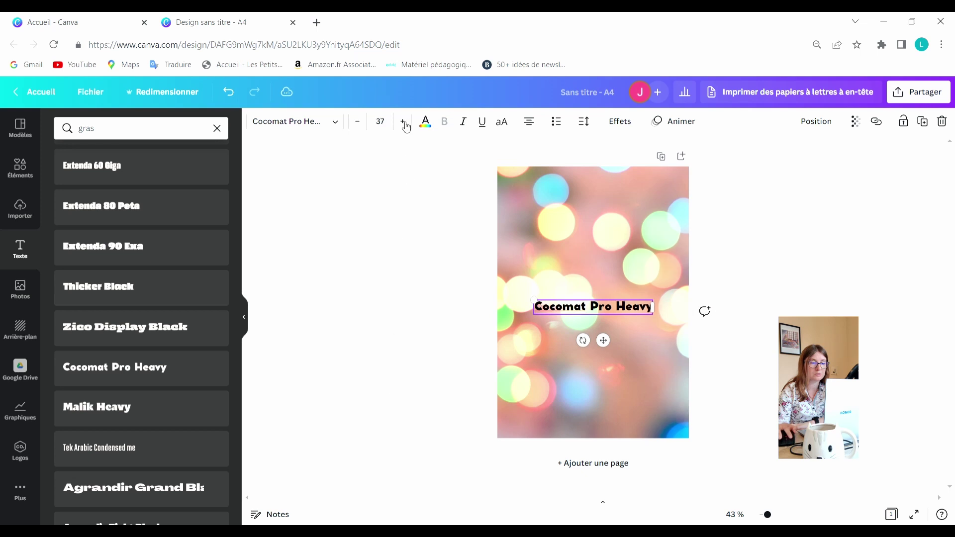
click(404, 123)
click(405, 123)
click(405, 122)
click(404, 123)
click(404, 123)
click(404, 122)
click(403, 122)
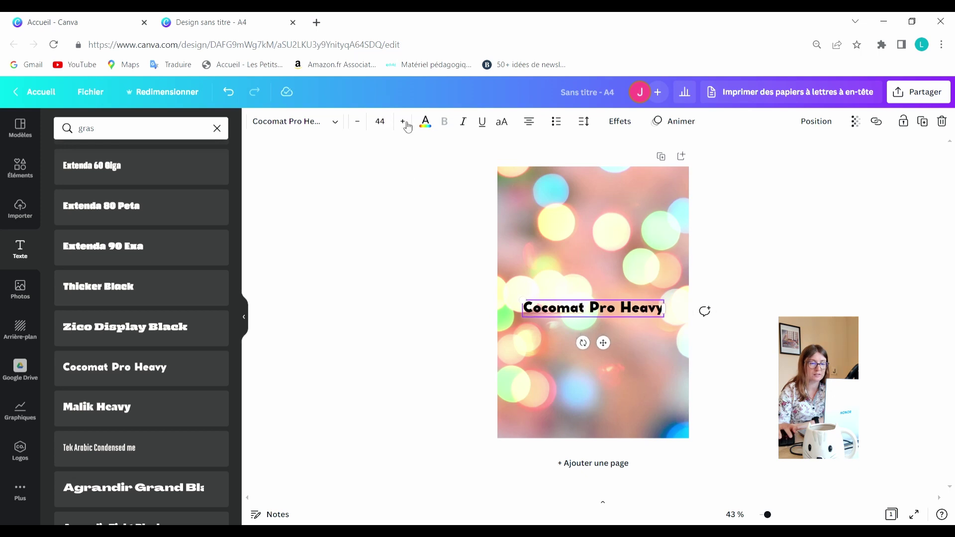
click(404, 122)
drag(605, 353, 604, 279)
Replace the placeholder text with the title "CAHIER JOURNAL" in capital letters
key(ctrl+a)
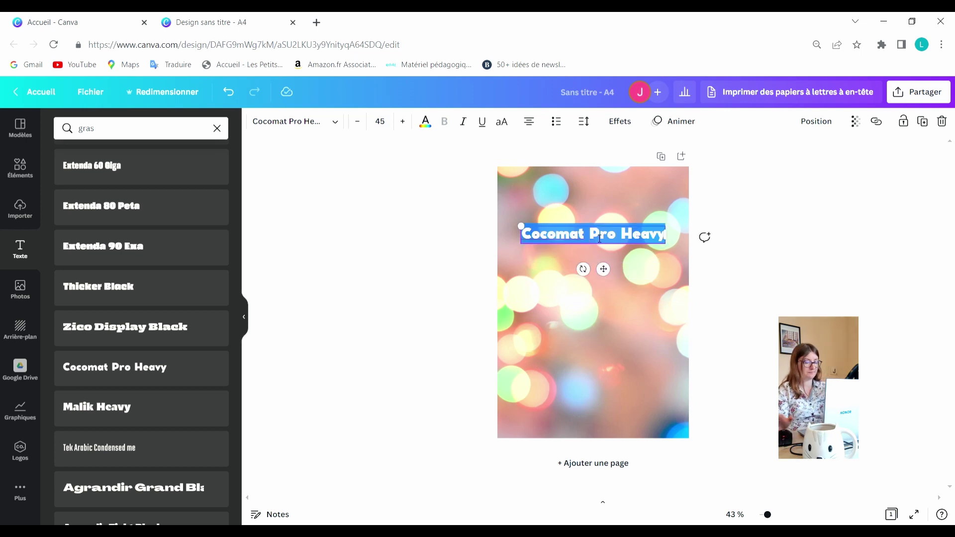
text(Ca)
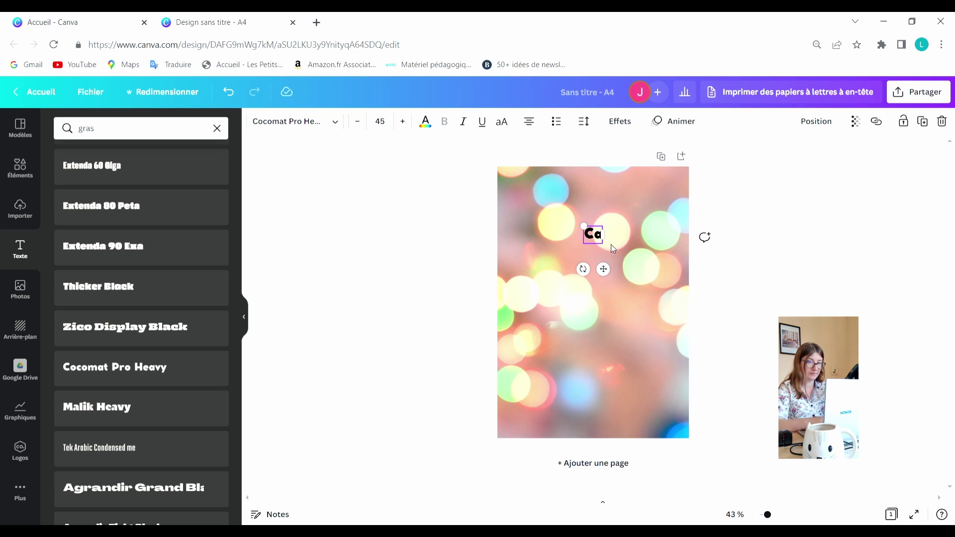
text(hier j)
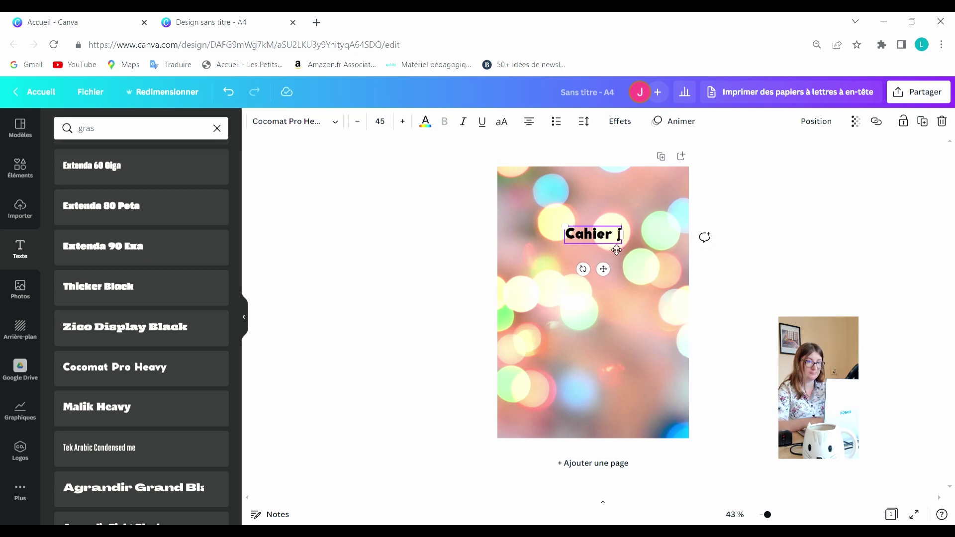
text(ou)
key(BackSpace)
key(BackSpace)
key(BackSpace)
key(BackSpace)
key(BackSpace)
key(BackSpace)
key(BackSpace)
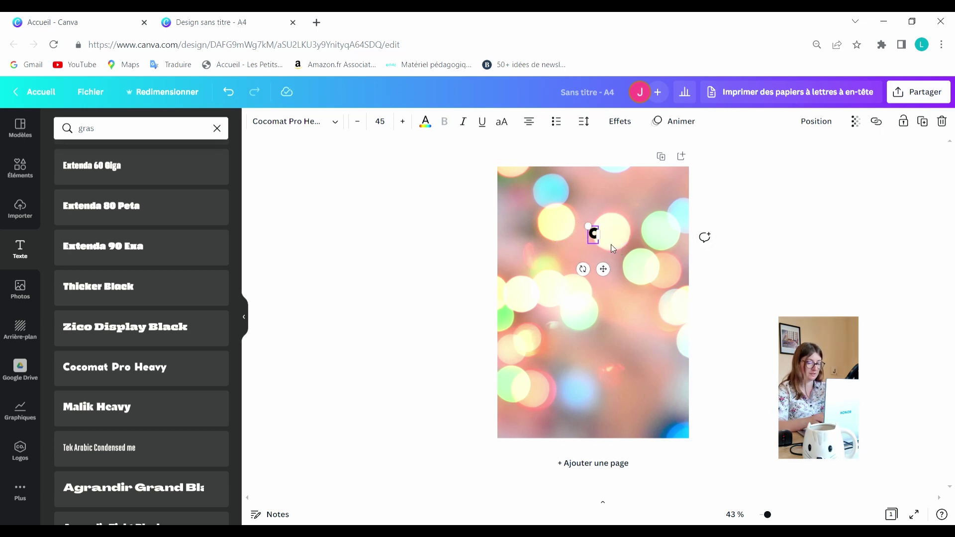
text(ahier jour)
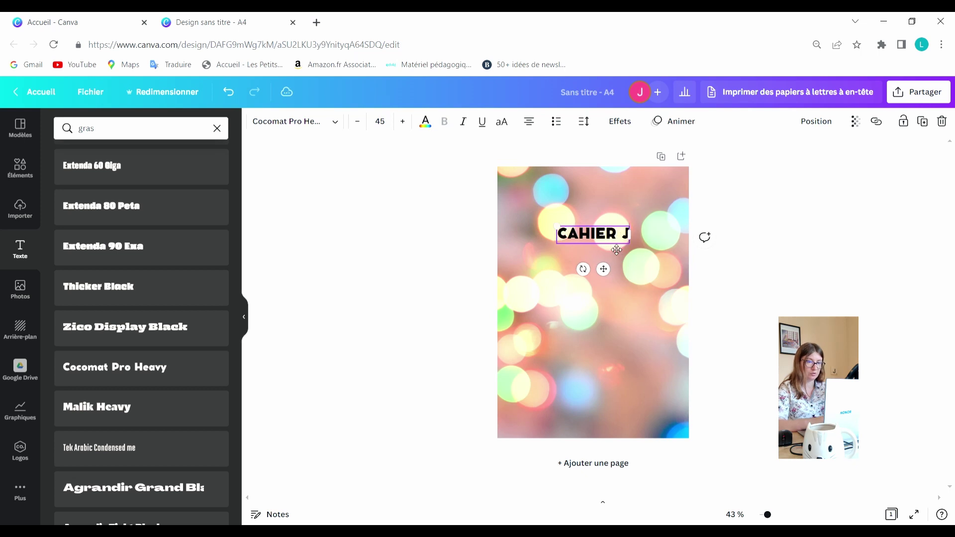
text(nal)
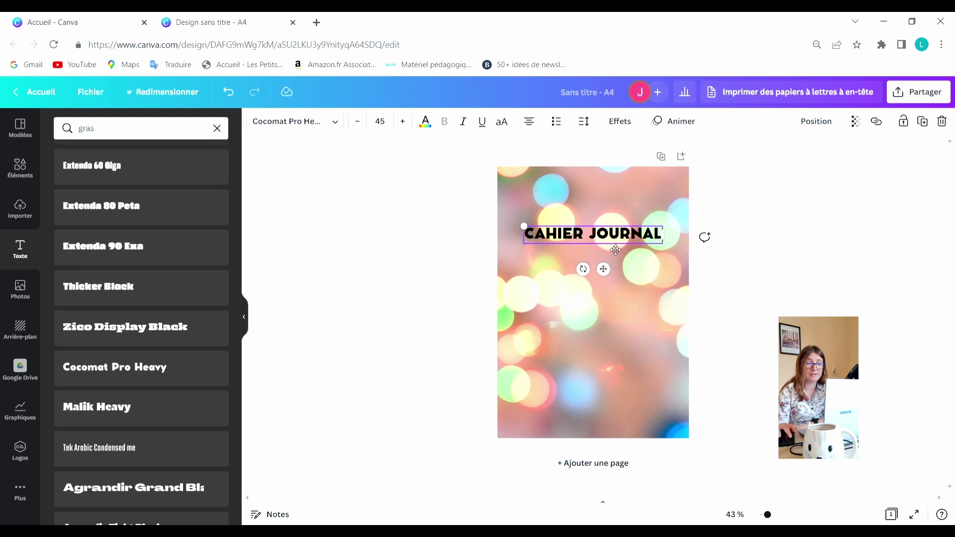
click(411, 221)
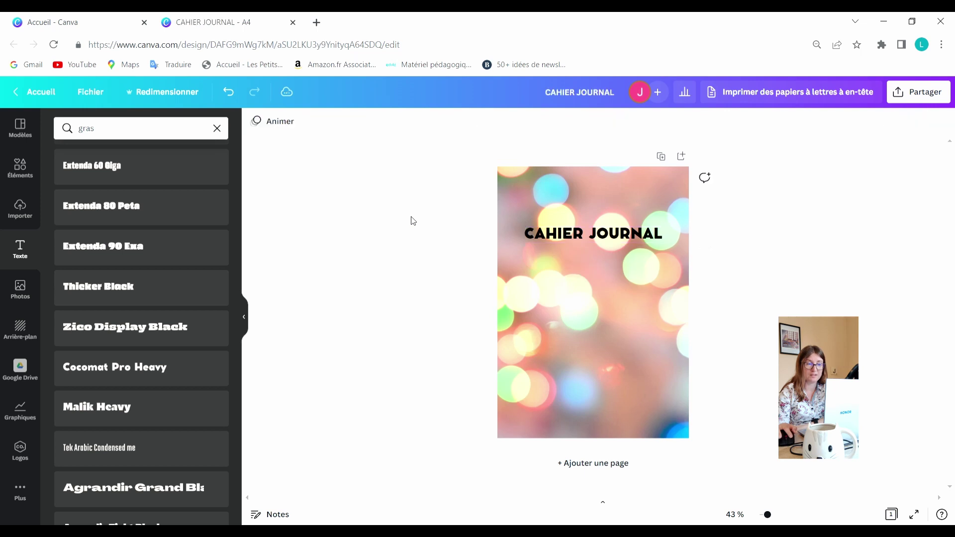
Set the CAHIER JOURNAL title's font size to 50 and shift it slightly higher on the page
click(615, 242)
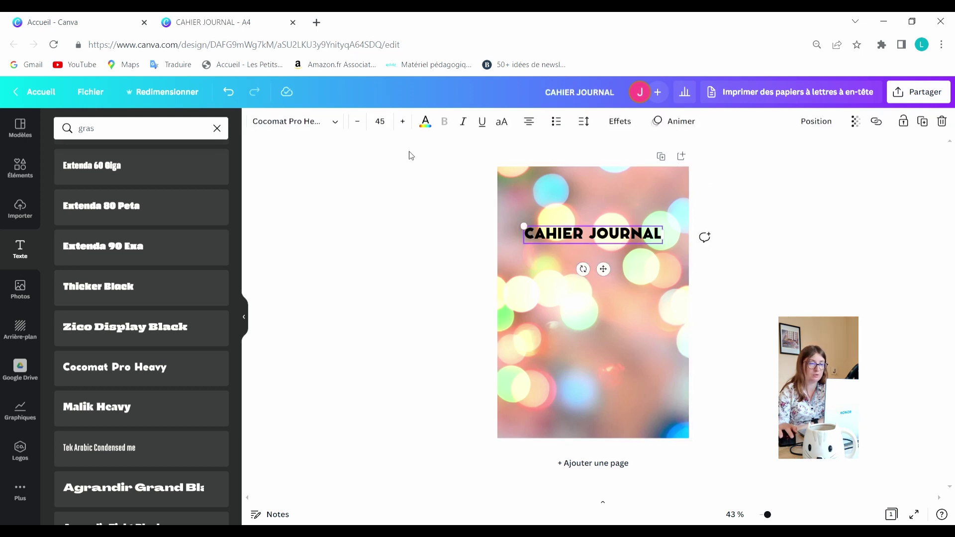
click(406, 127)
click(407, 130)
click(407, 130)
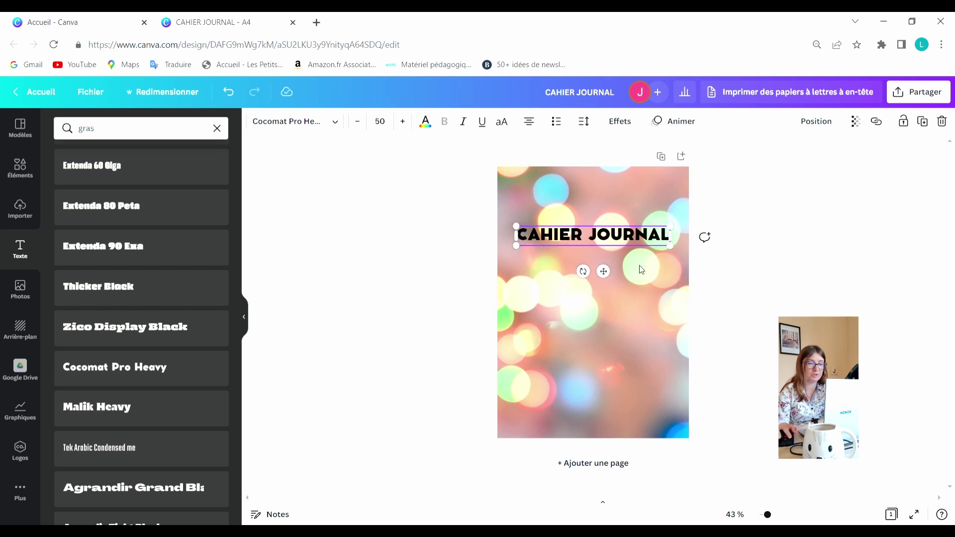
mouse_move(627, 237)
mouse_down()
mouse_move(559, 293)
mouse_move(568, 232)
mouse_move(736, 239)
mouse_move(637, 352)
mouse_move(543, 261)
mouse_move(639, 211)
mouse_move(683, 311)
mouse_move(625, 240)
mouse_move(627, 225)
mouse_up()
click(429, 236)
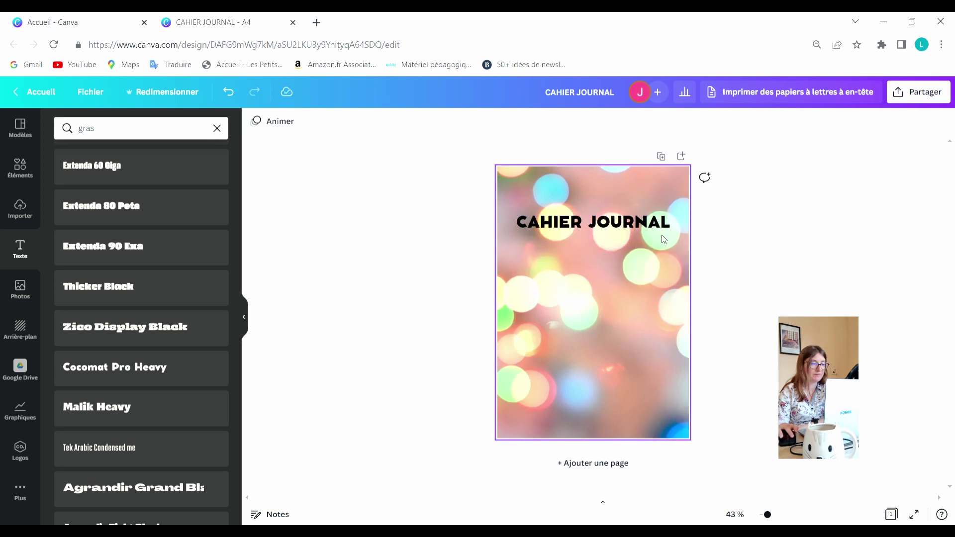
Search the text fonts for "cursive", correcting the initial search for "cursif"
drag(117, 134, 78, 136)
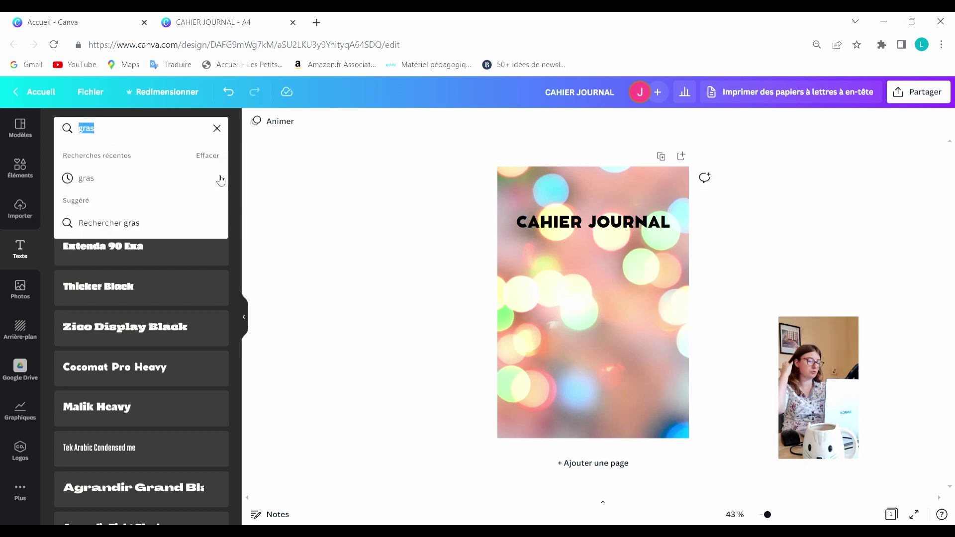
text(c)
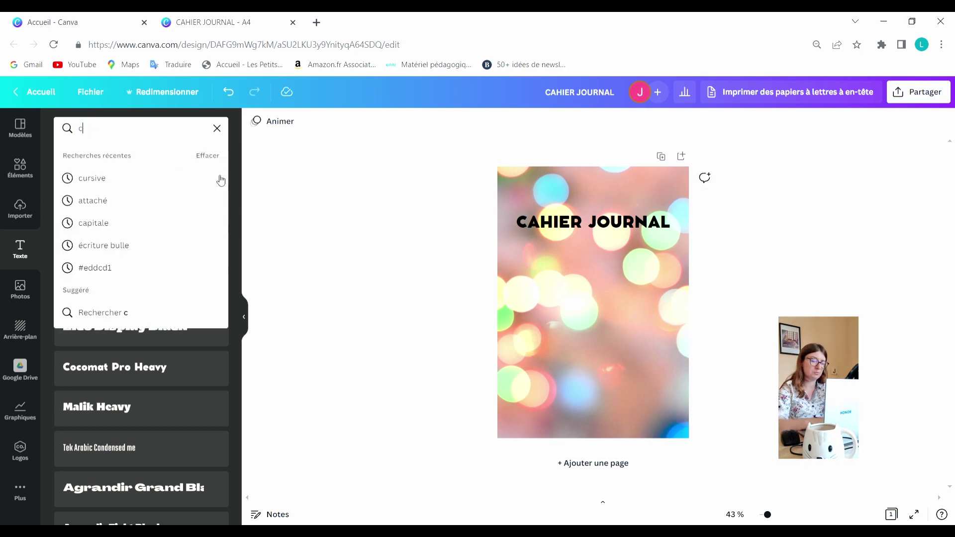
text(ursif)
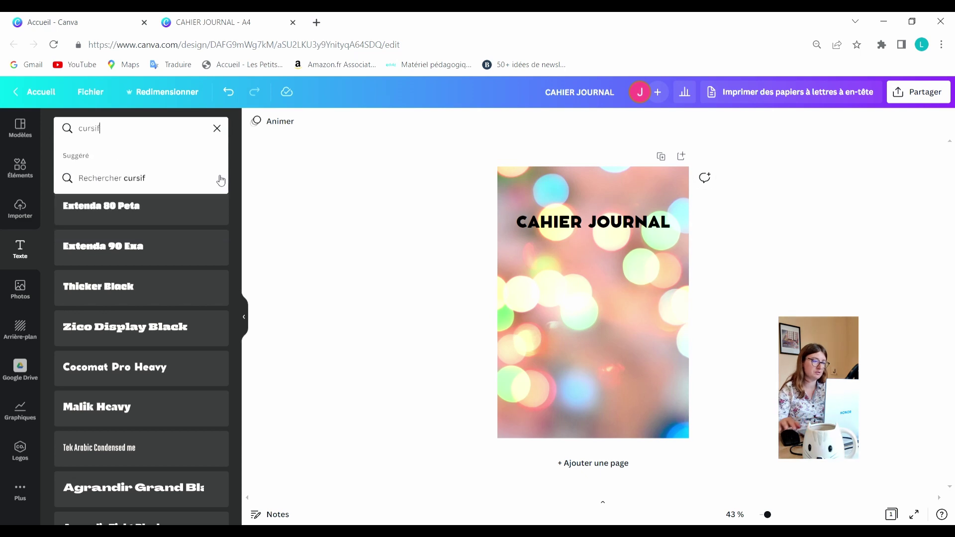
click(221, 180)
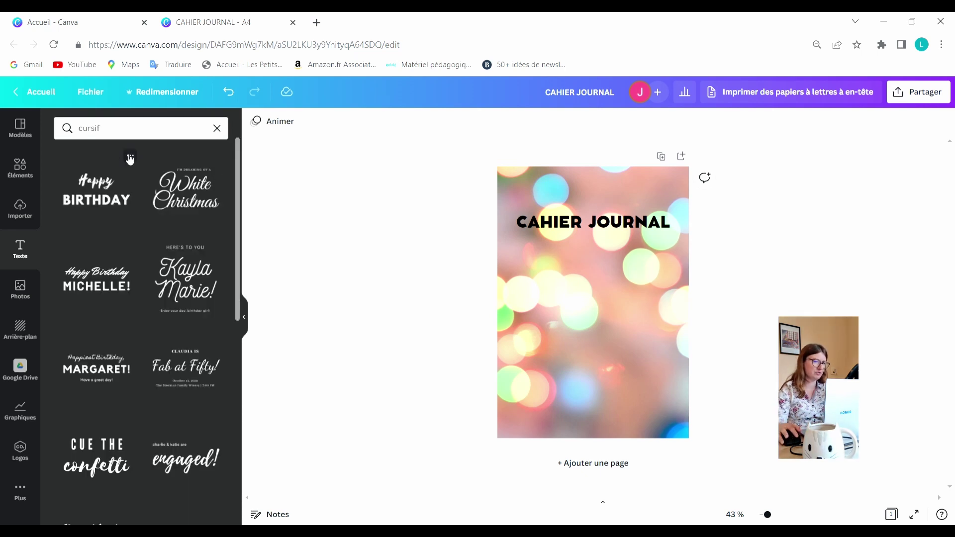
click(134, 136)
key(BackSpace)
text(ve)
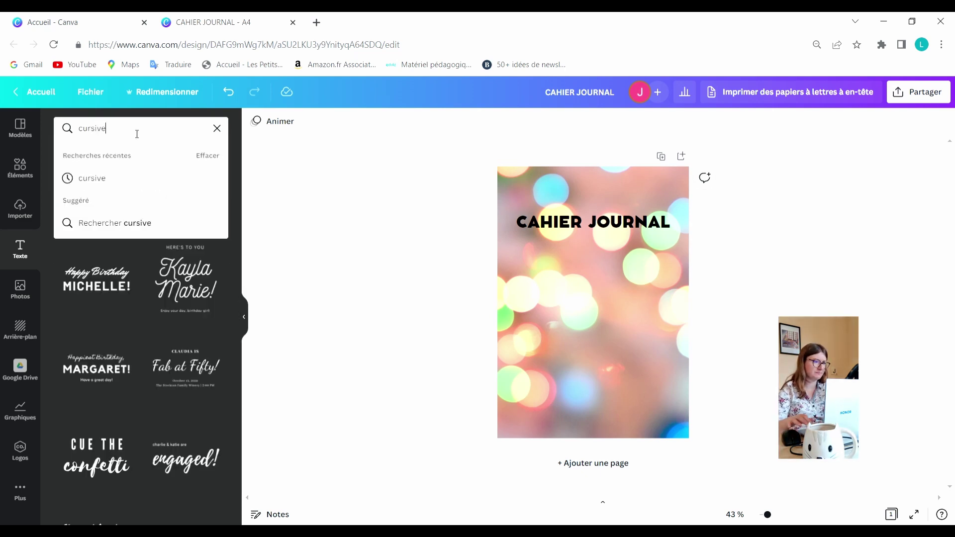
key(Return)
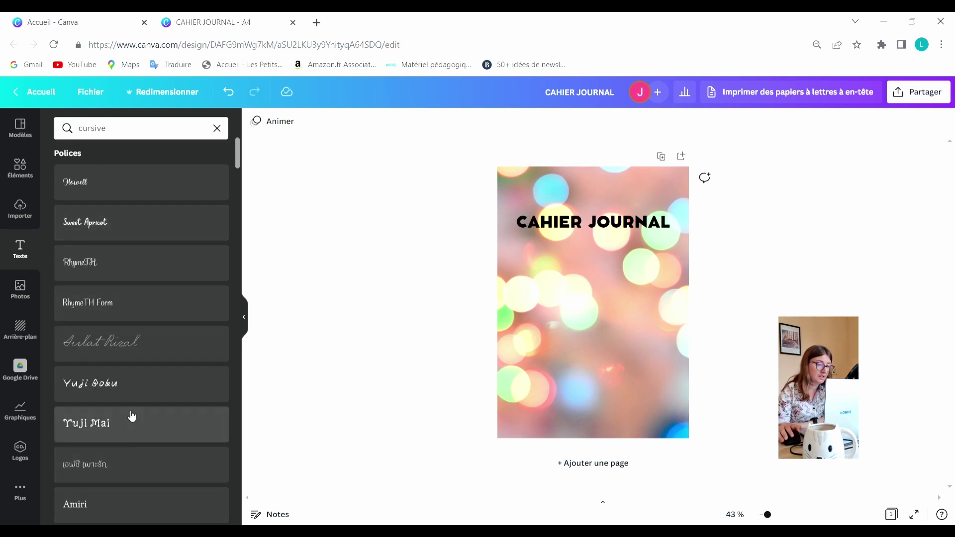
Add an SK Moralist text to the page and replace its placeholder with the teacher's title and first name
scroll(141, 328, down, 4)
scroll(143, 327, down, 1)
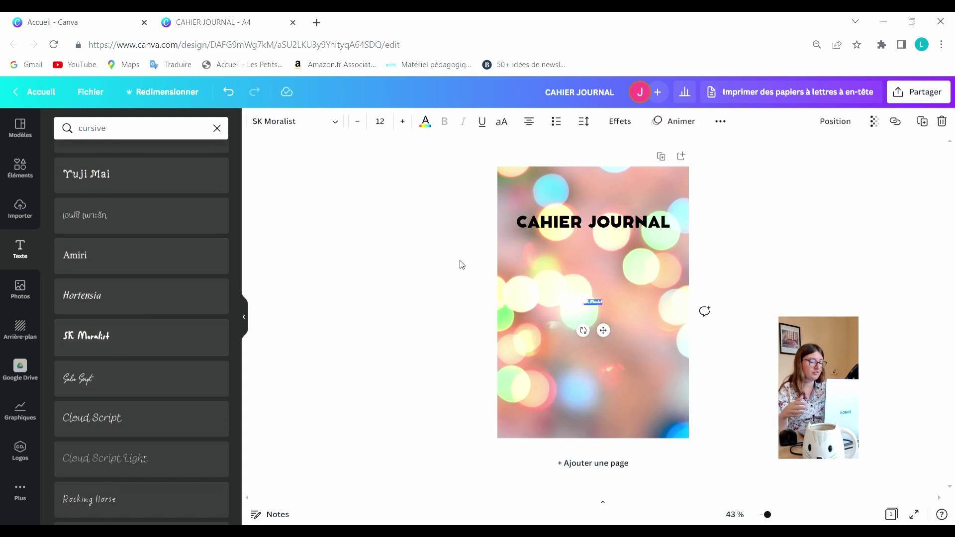
key(BackSpace)
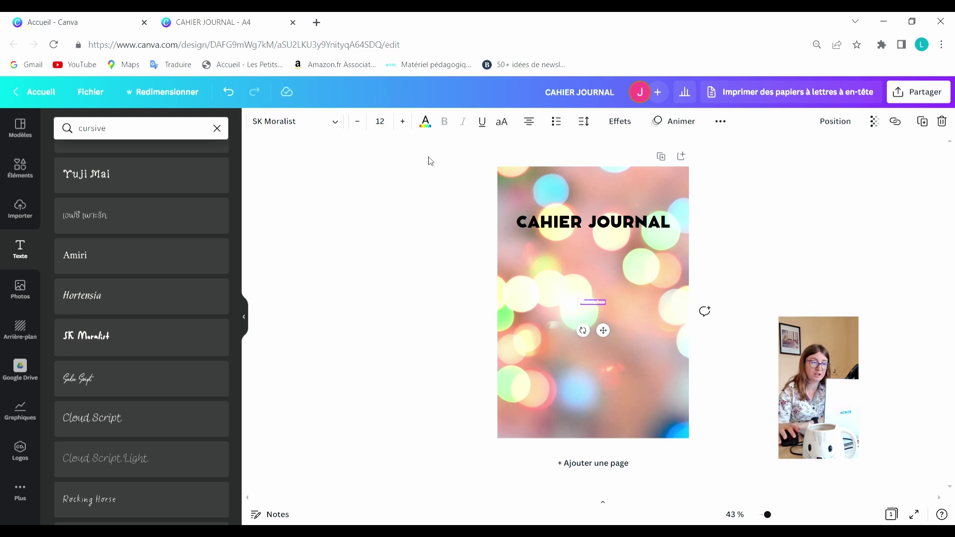
Set the font size of the teacher's name to 72
click(384, 125)
scroll(422, 355, down, 5)
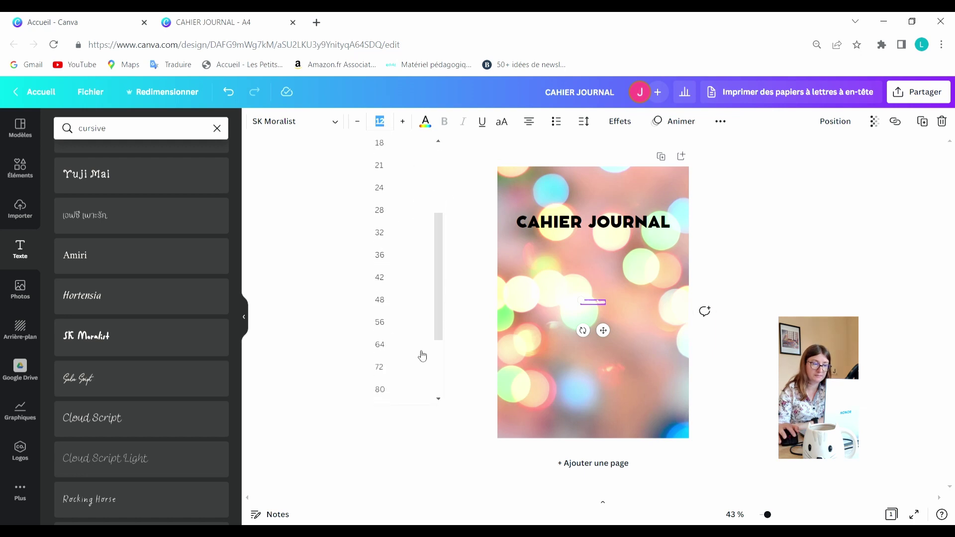
click(404, 255)
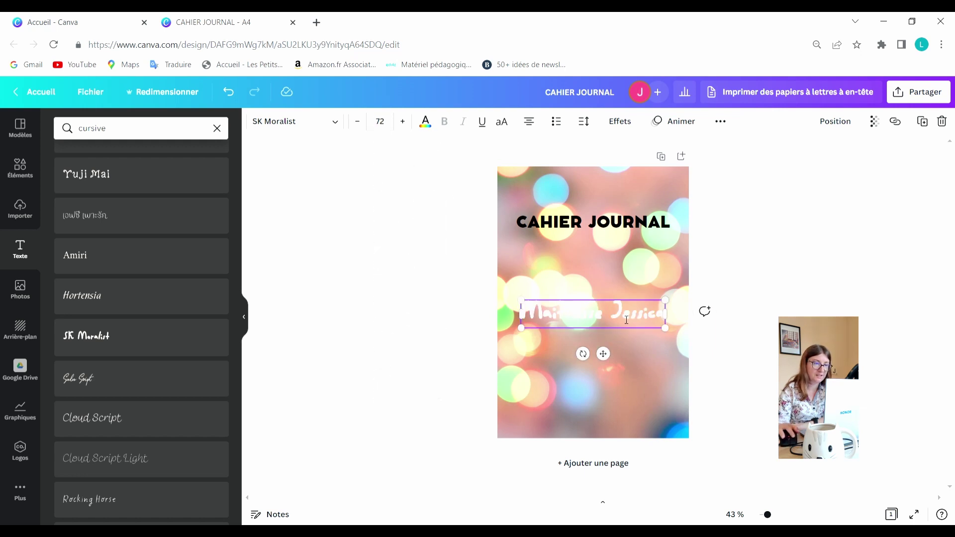
Try green, teal, dark grey and white on the teacher's name and settle on black as its text colour
click(426, 123)
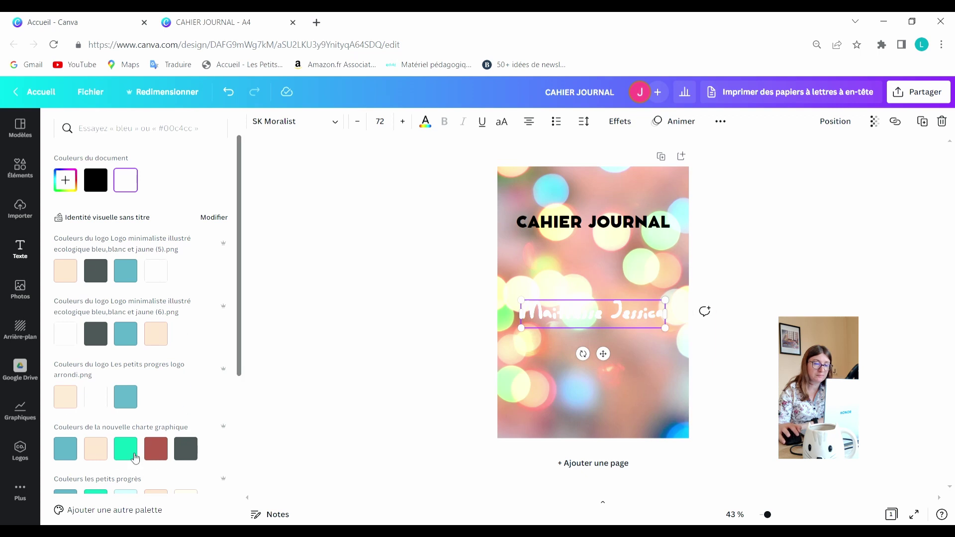
click(126, 448)
click(124, 338)
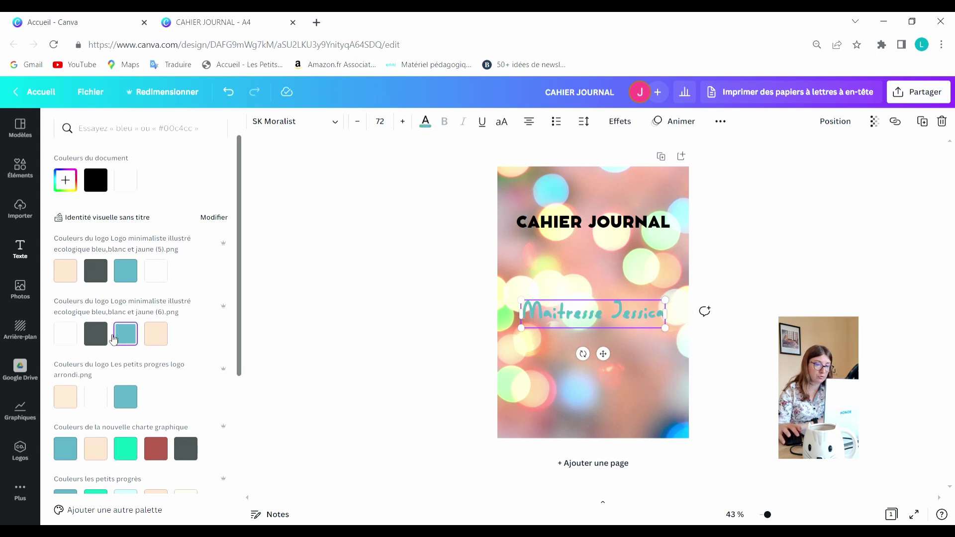
click(99, 341)
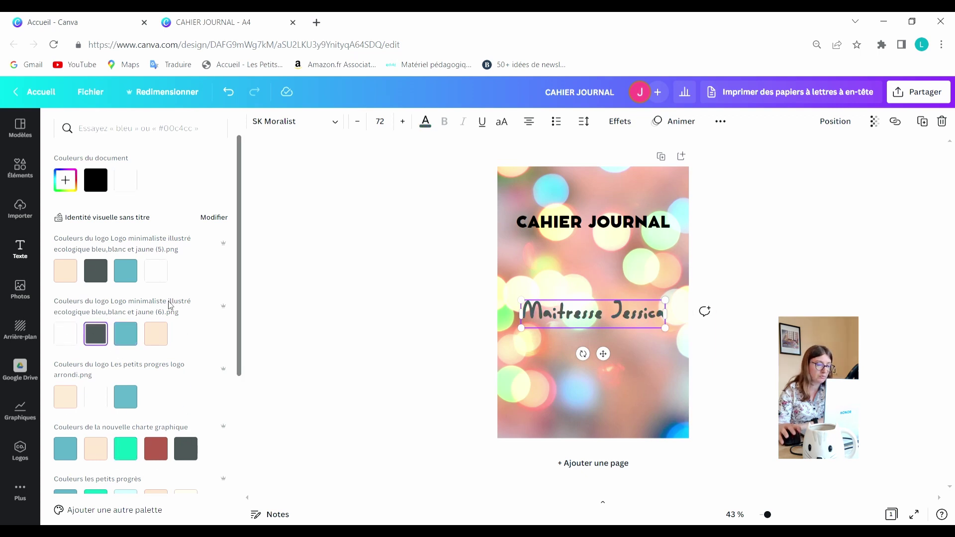
scroll(99, 373, down, 4)
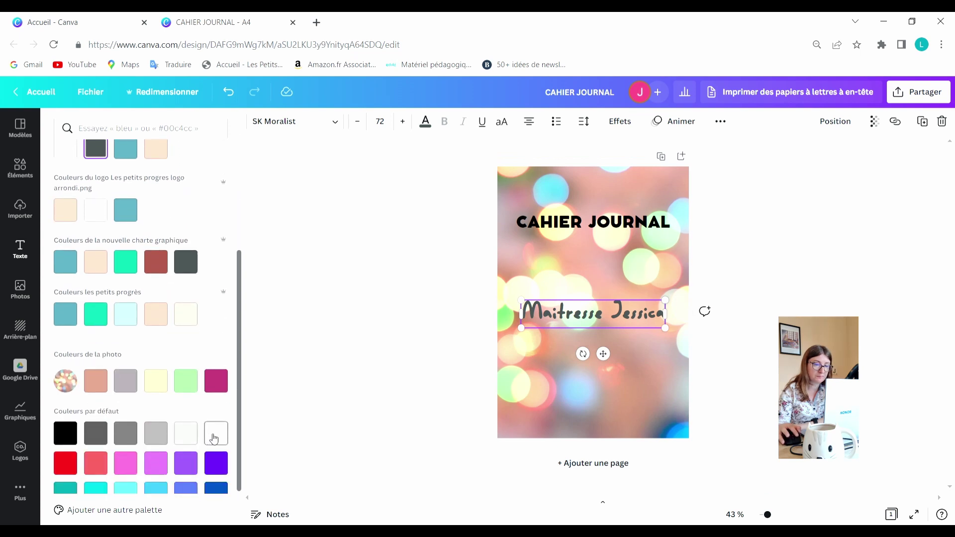
click(214, 433)
scroll(187, 298, up, 4)
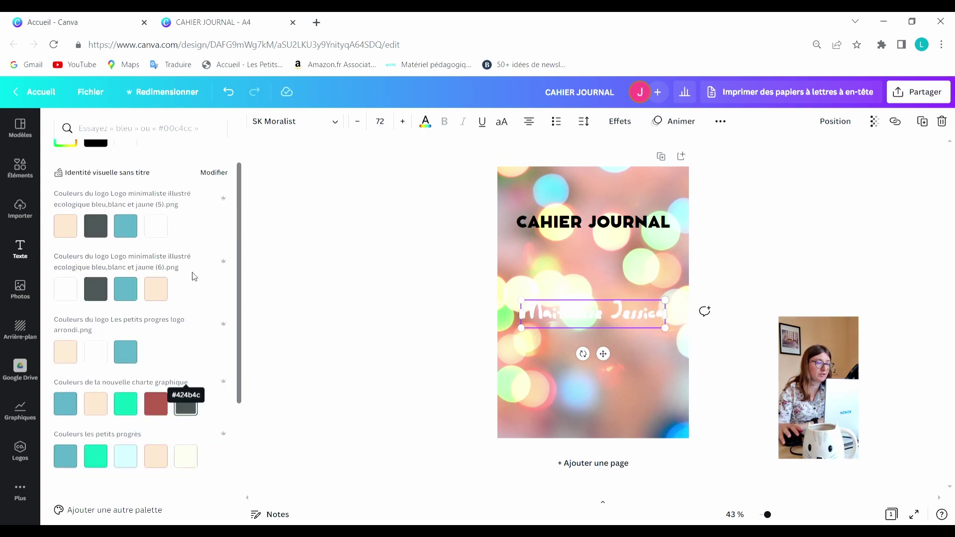
click(103, 190)
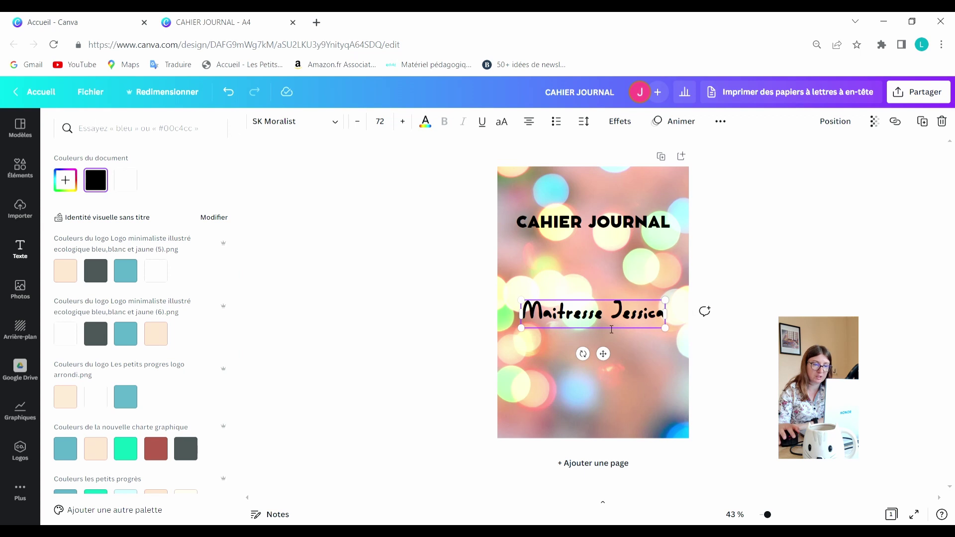
Move the teacher's name up so it sits just below the CAHIER JOURNAL title
double_click(612, 296)
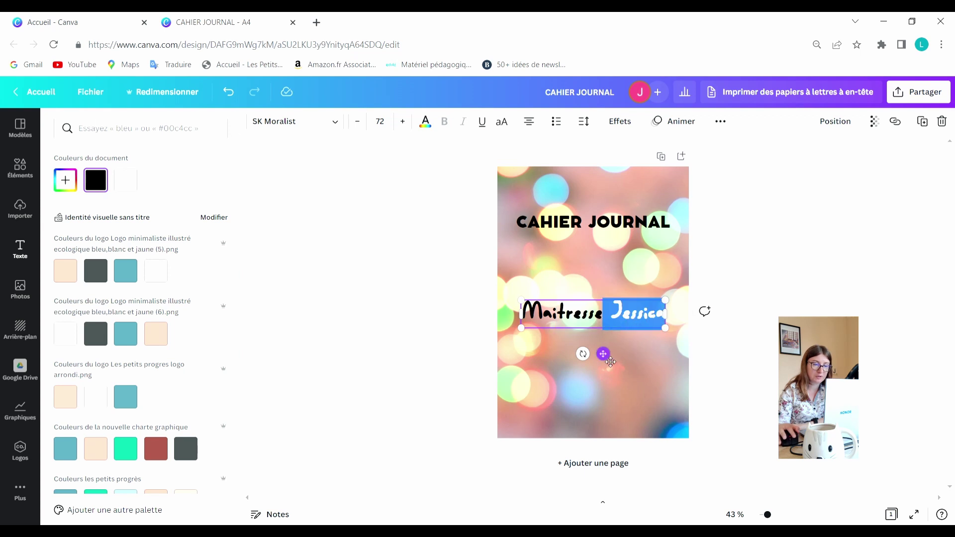
drag(604, 353, 603, 348)
click(769, 327)
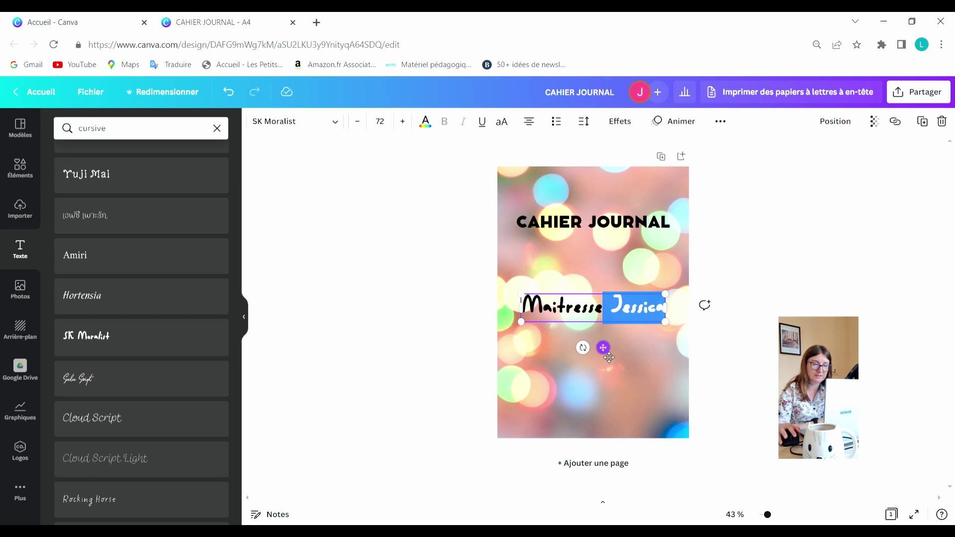
drag(603, 348, 609, 313)
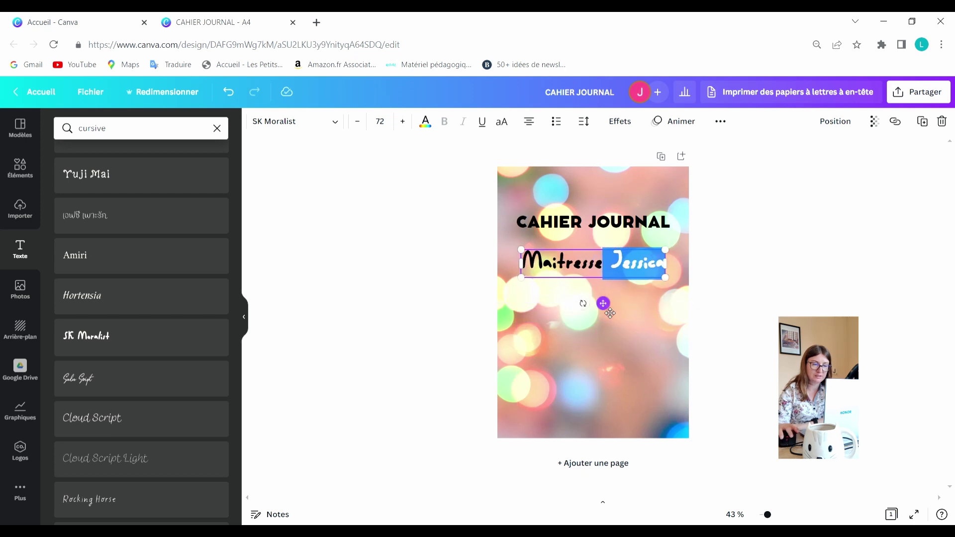
click(920, 237)
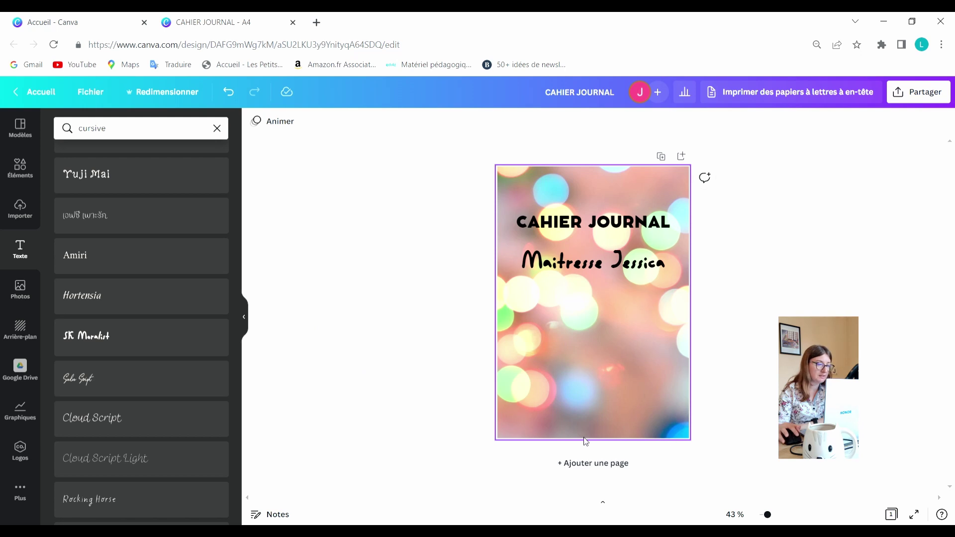
Add a Hortensia text reading "2022-2023" in font size 36, centred at the bottom edge of the cover page
click(143, 294)
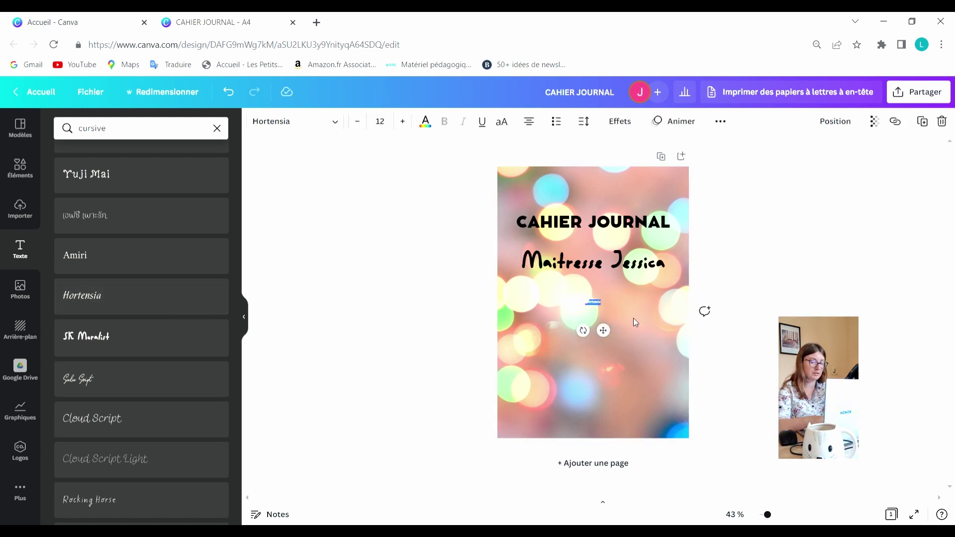
key(BackSpace)
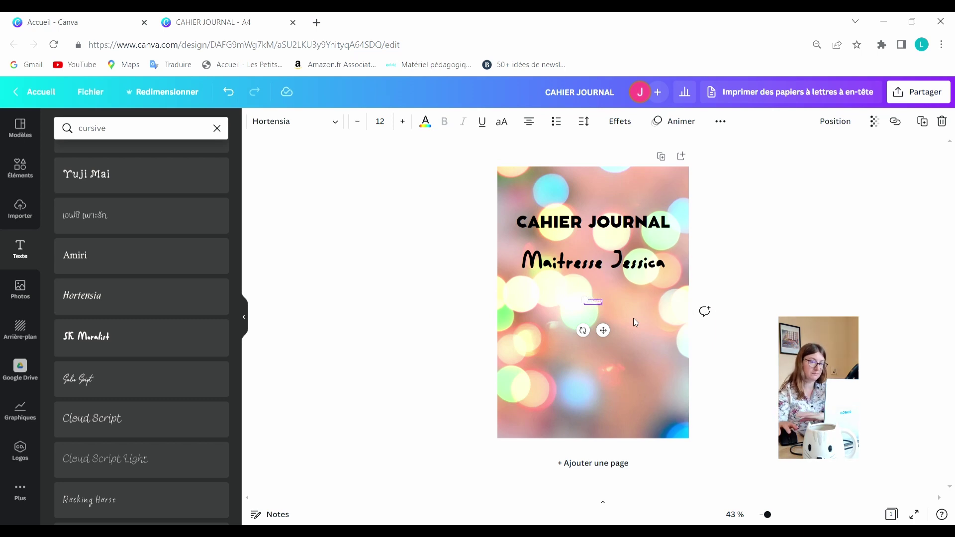
click(391, 123)
click(380, 397)
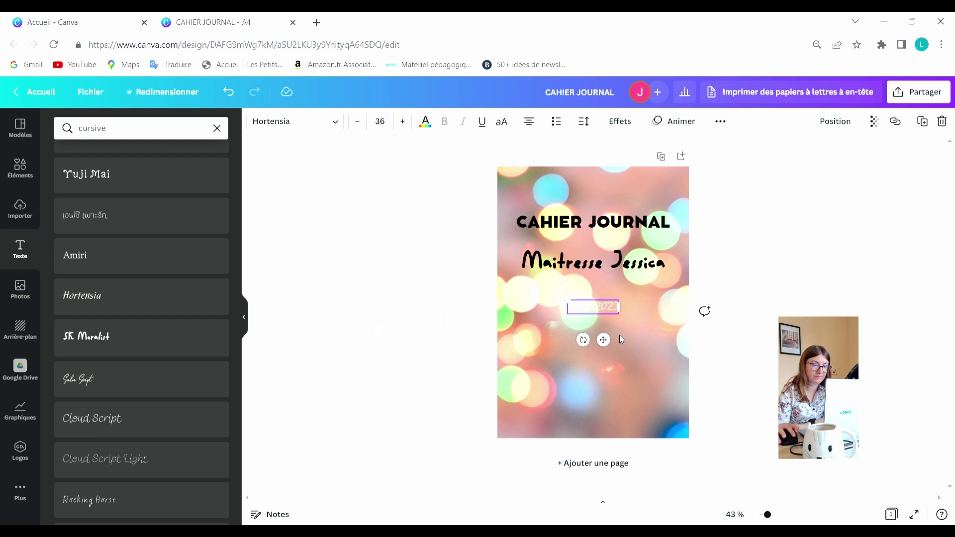
drag(603, 340, 616, 462)
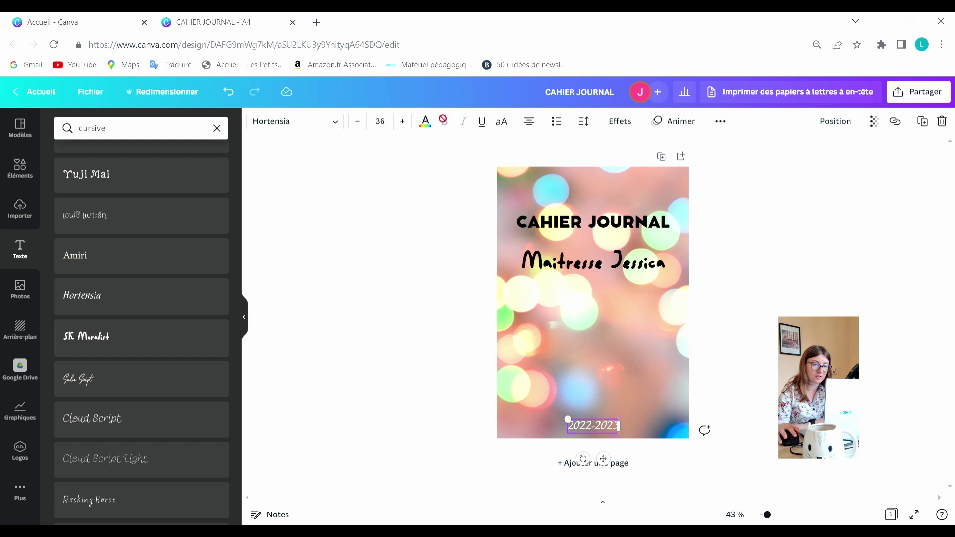
click(402, 271)
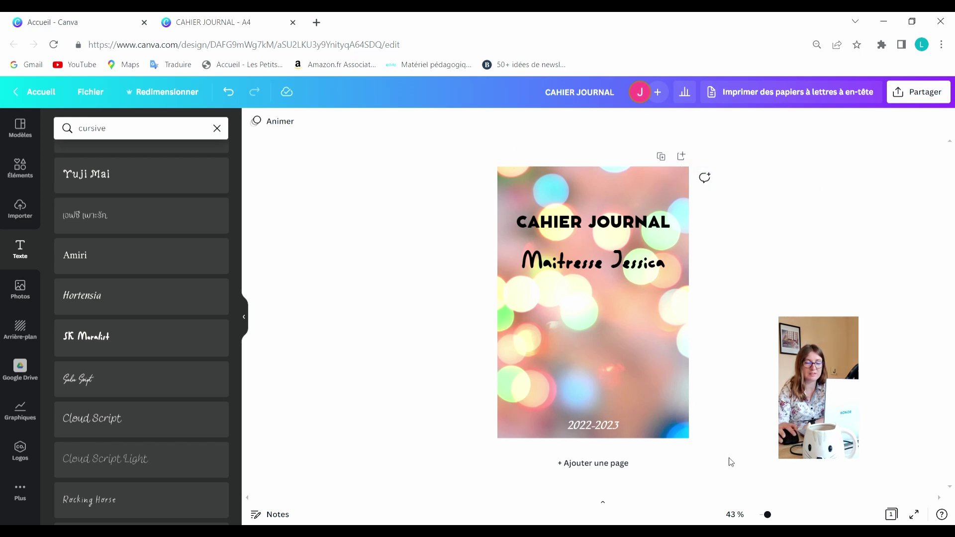
Add a second blank page to the design and search the photo library for "école"
click(570, 464)
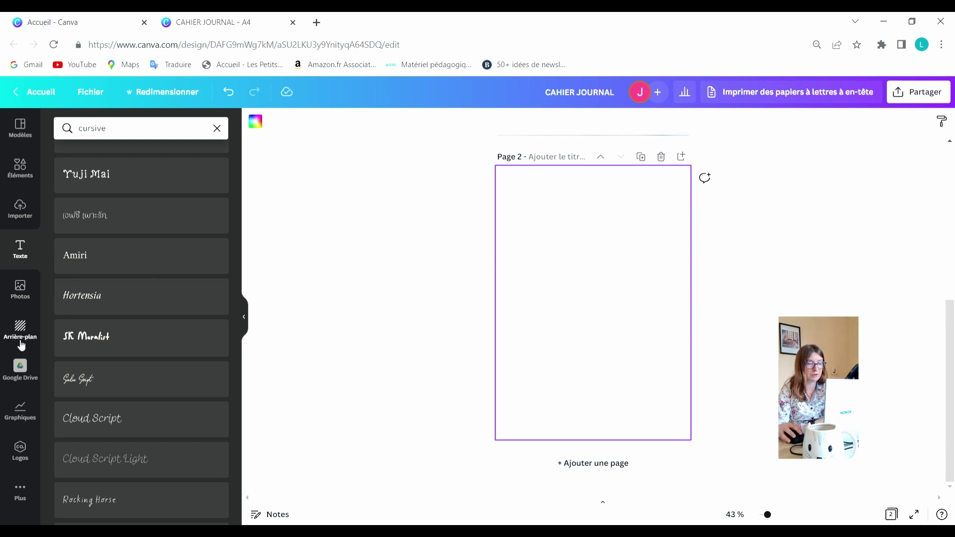
click(26, 303)
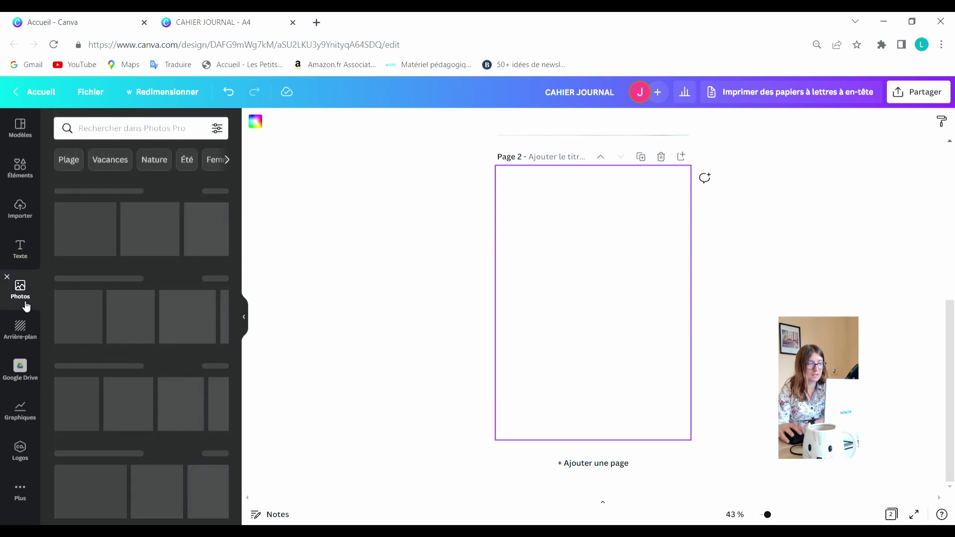
click(153, 133)
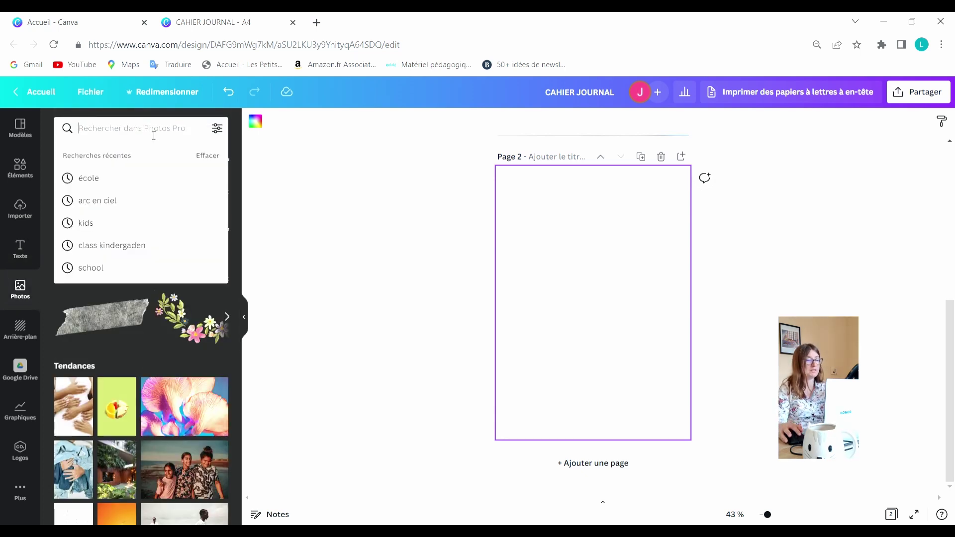
click(140, 185)
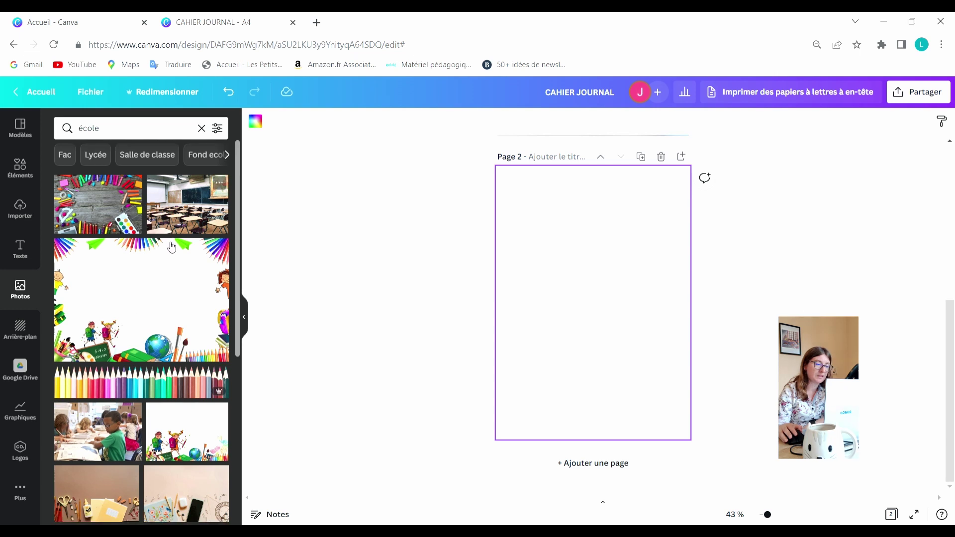
Insert the pale blue photo with colourful school supplies along its right side onto page 2
scroll(170, 246, down, 4)
scroll(165, 248, down, 4)
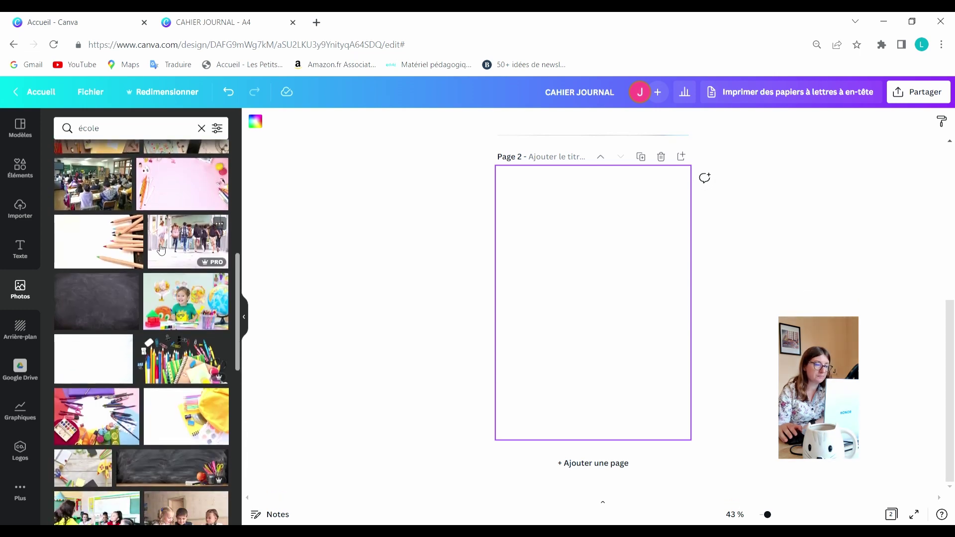
scroll(160, 249, down, 7)
scroll(160, 249, down, 8)
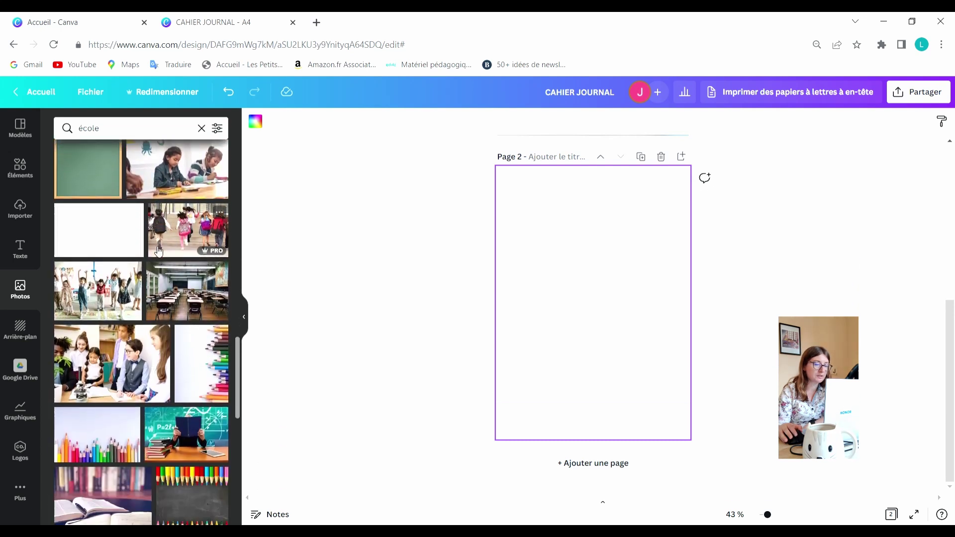
scroll(158, 250, down, 2)
scroll(158, 250, down, 2)
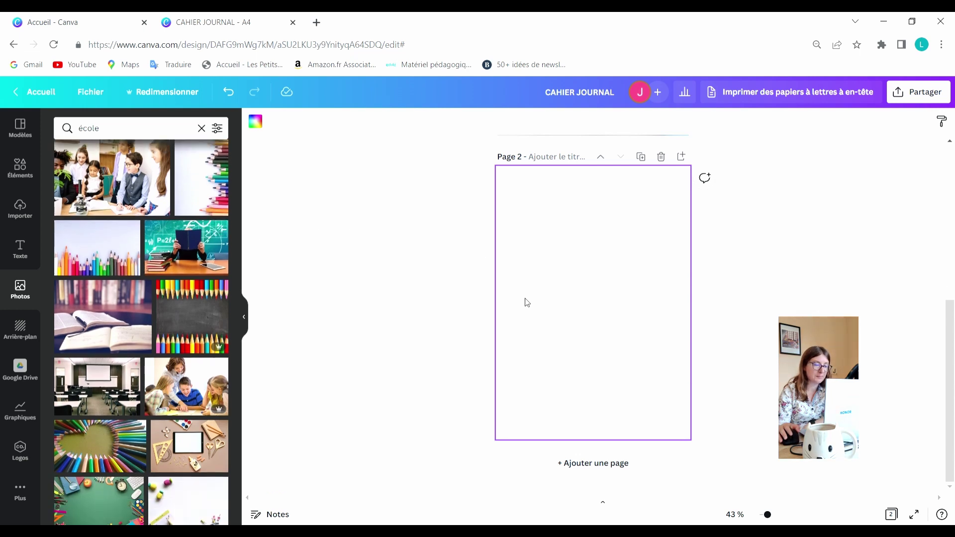
scroll(100, 268, down, 4)
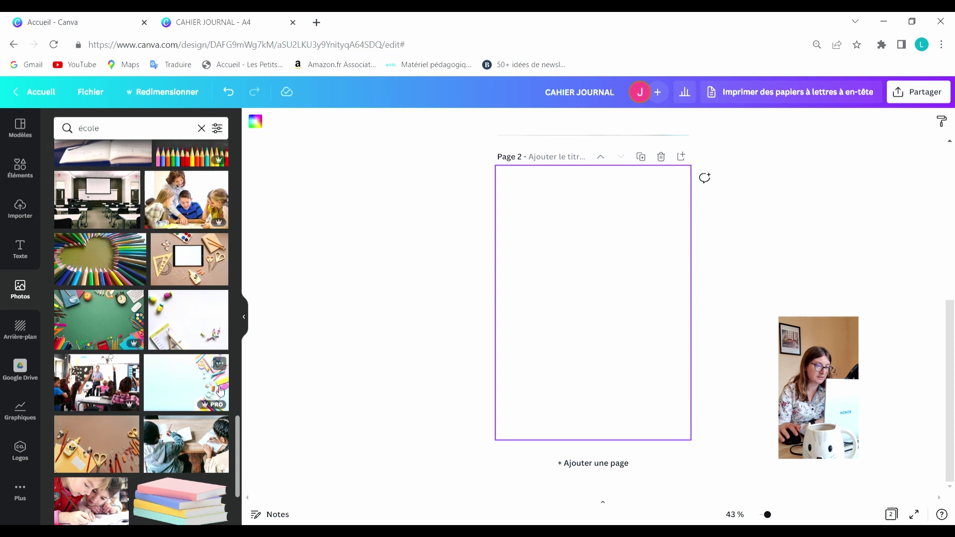
click(187, 390)
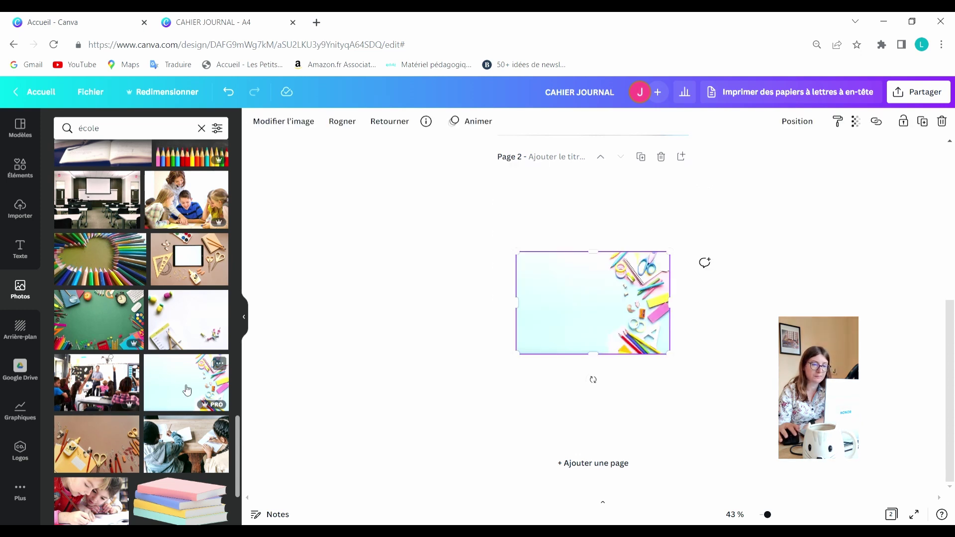
click(367, 293)
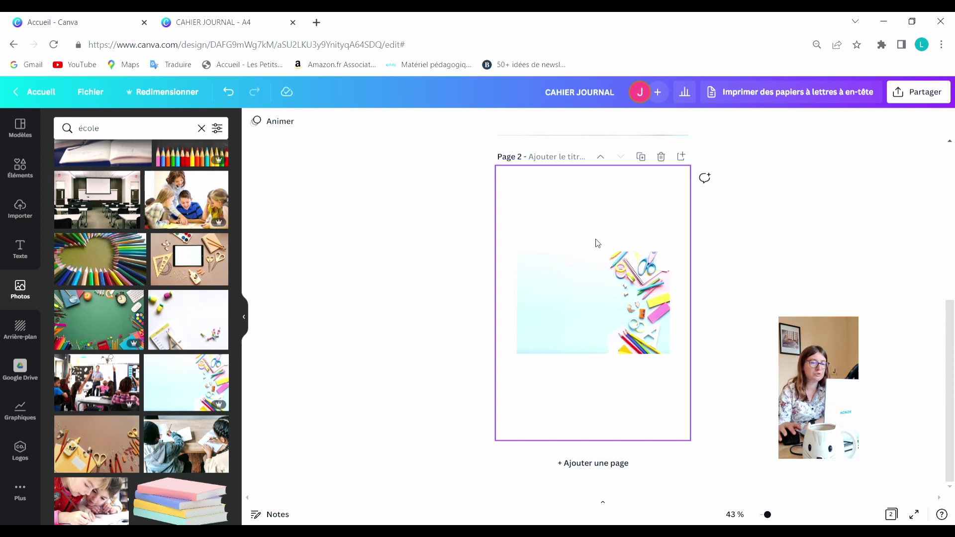
Try the school-supplies photo as page 2's background in its original orientation and detach it again
click(573, 308)
right_click(573, 308)
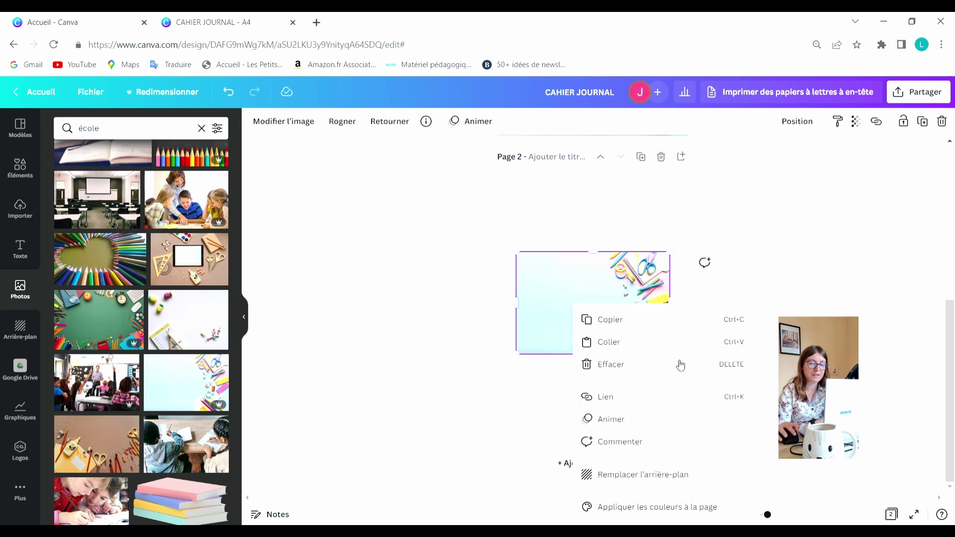
click(722, 483)
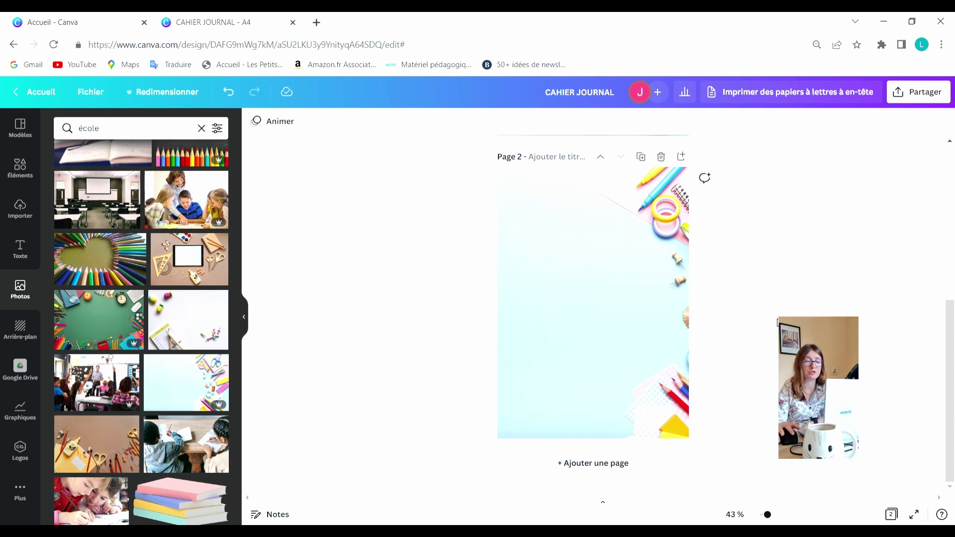
right_click(606, 244)
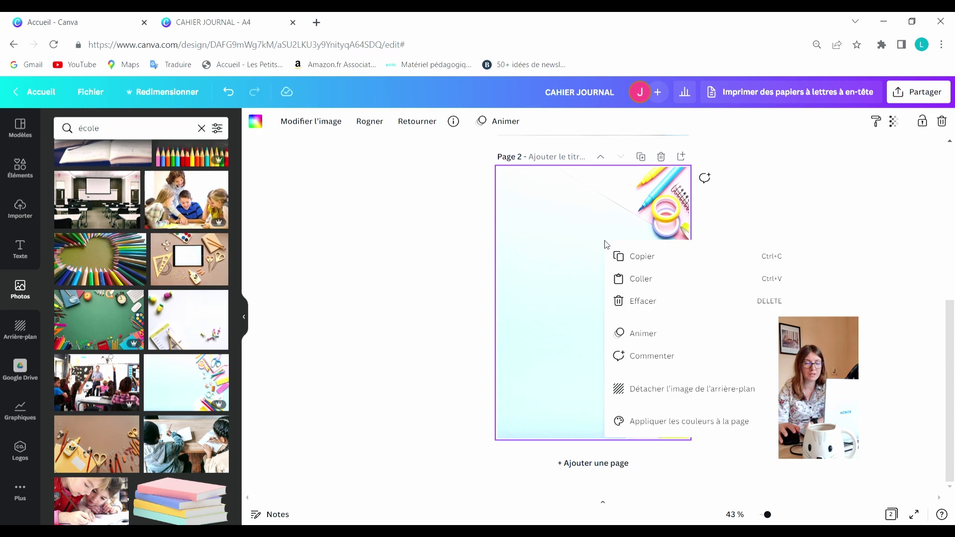
click(762, 398)
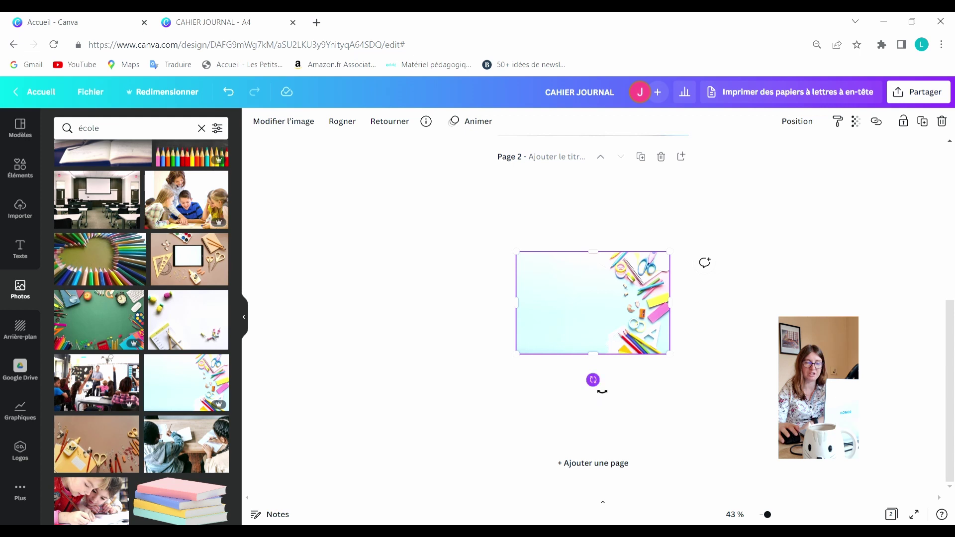
Rotate the school-supplies photo 90° clockwise so the supplies lie along its lower edge, and make it page 2's background
drag(602, 391, 503, 305)
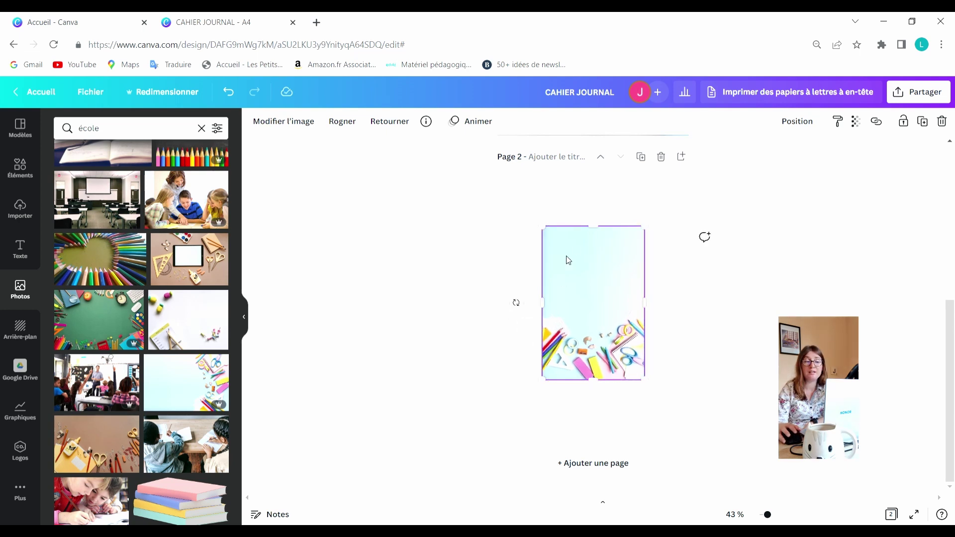
right_click(605, 300)
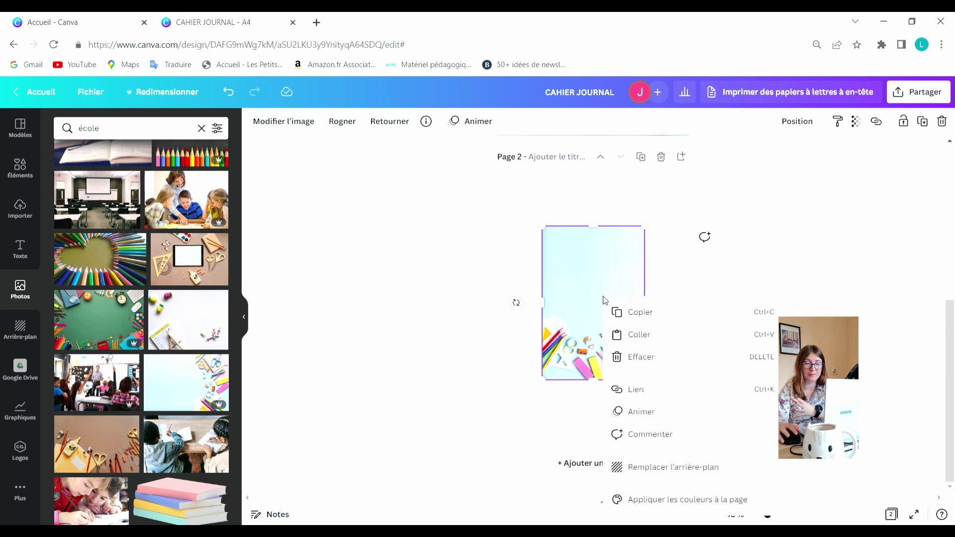
click(726, 473)
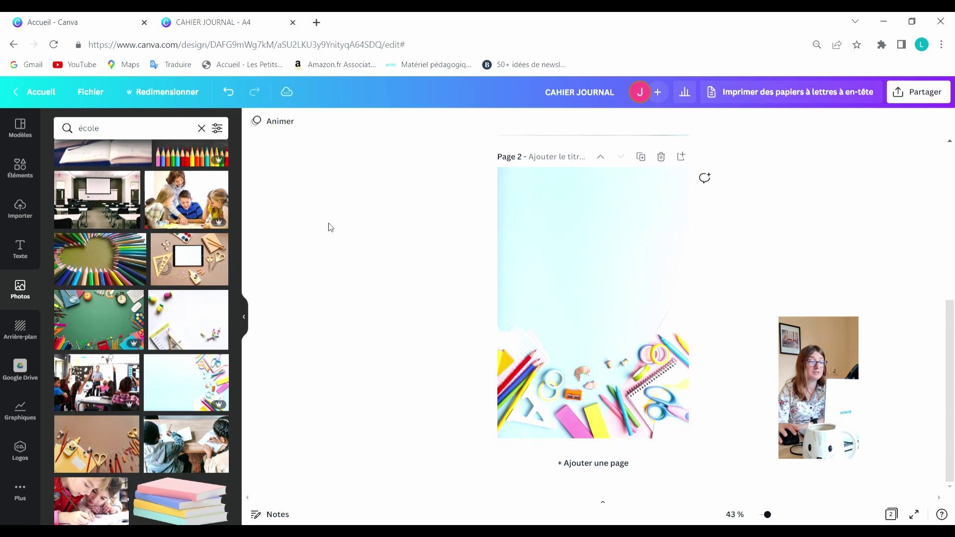
Search the design elements for "cadre" and restrict the results to graphics
click(202, 129)
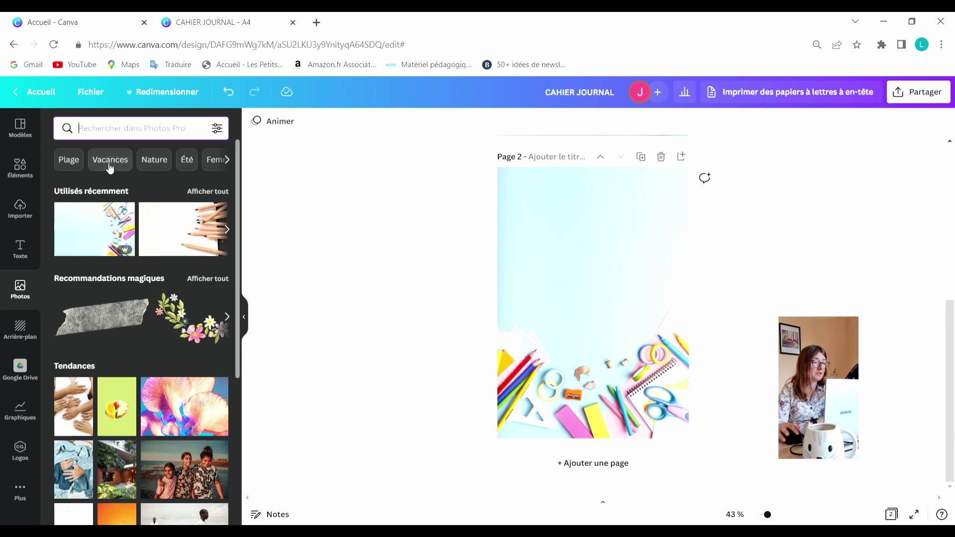
click(26, 179)
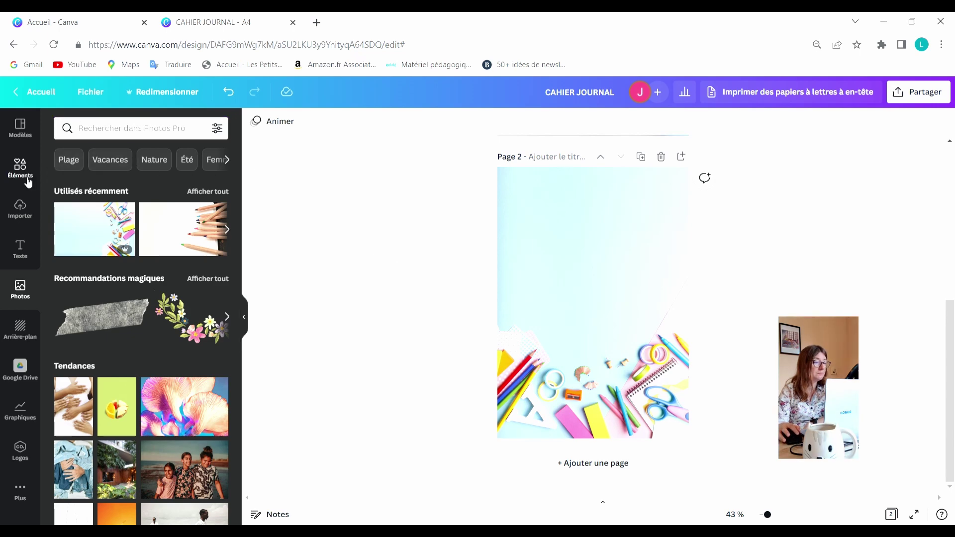
click(107, 130)
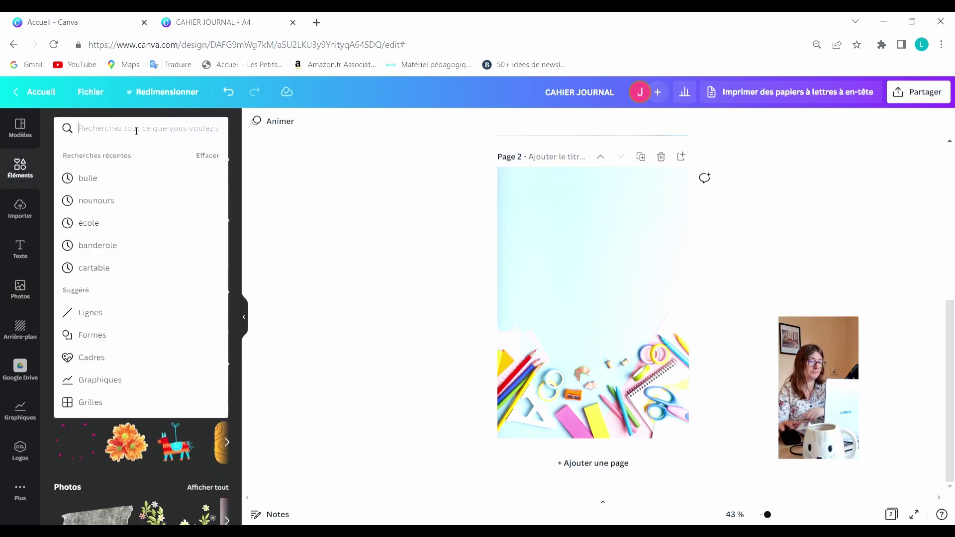
text(cadre)
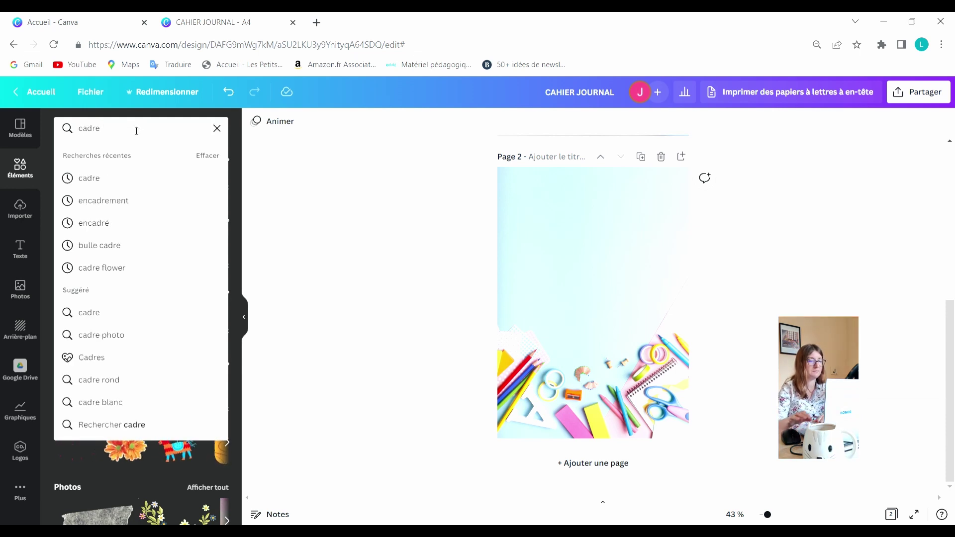
key(Return)
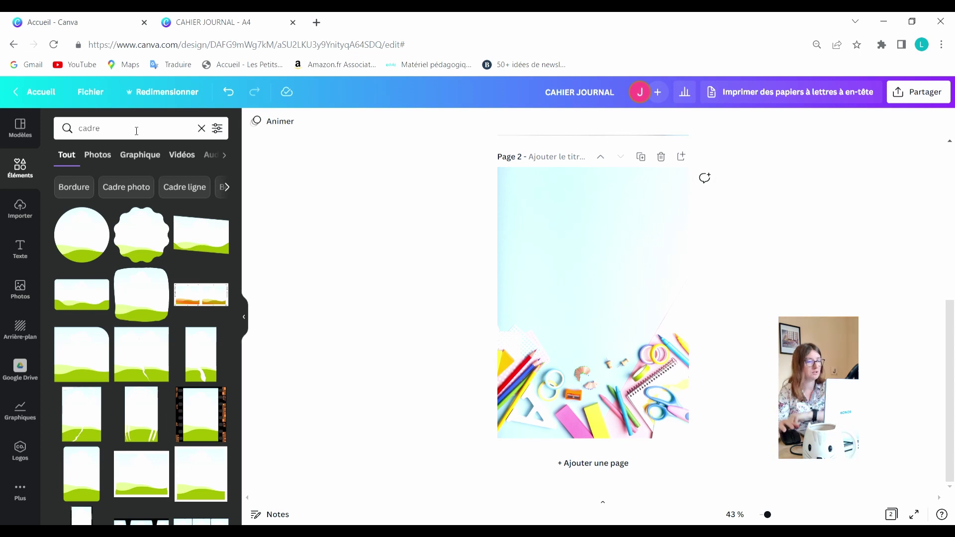
click(136, 158)
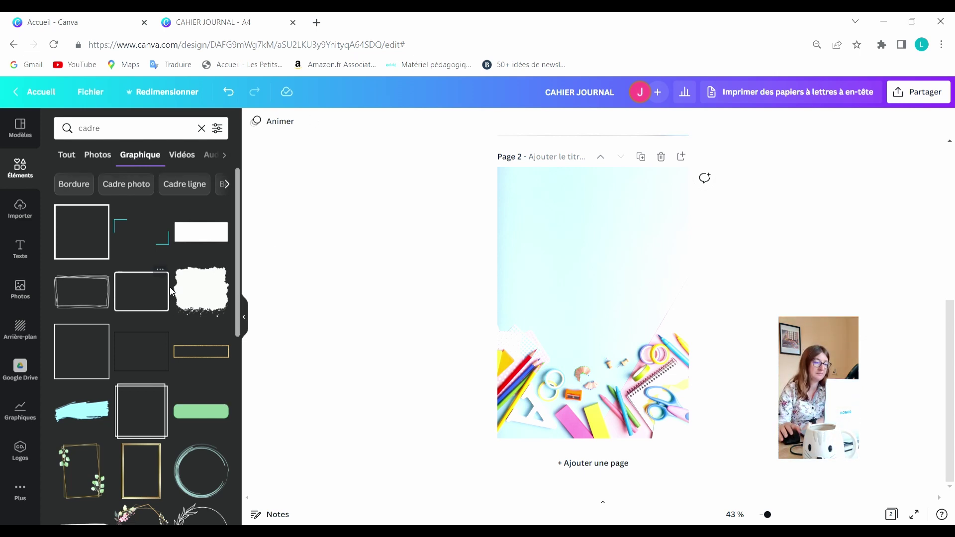
Insert the solid white rectangular label with notched corners from the graphics onto page 2
scroll(173, 292, down, 5)
scroll(172, 291, down, 5)
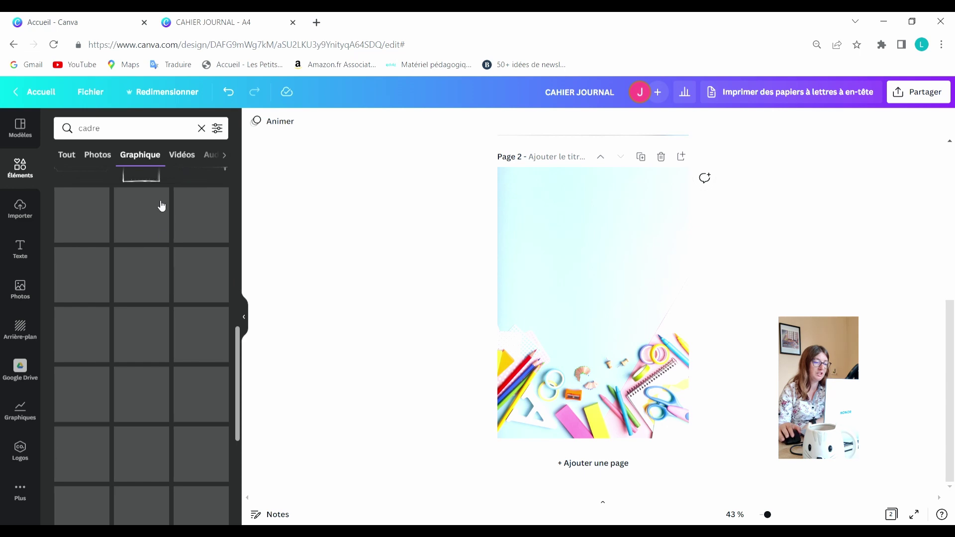
scroll(166, 283, down, 5)
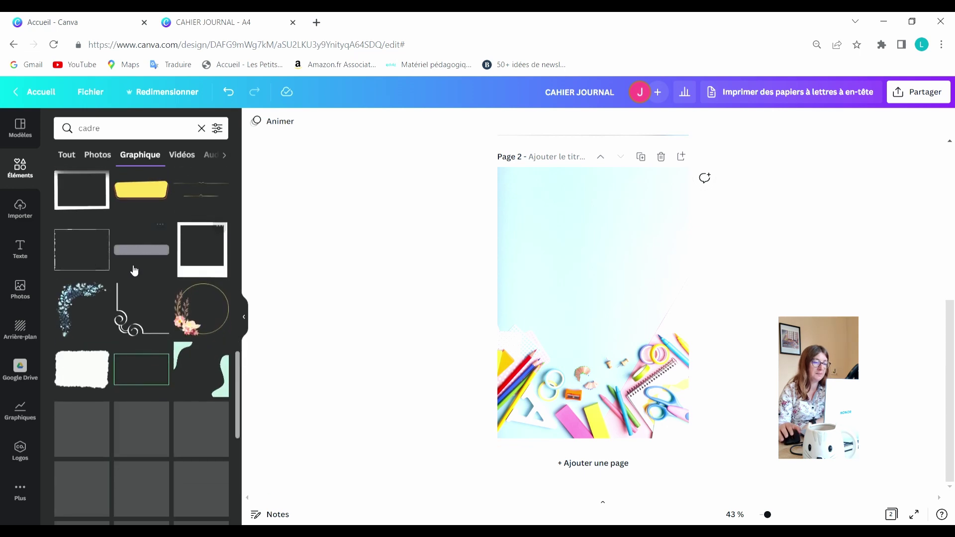
scroll(189, 325, down, 2)
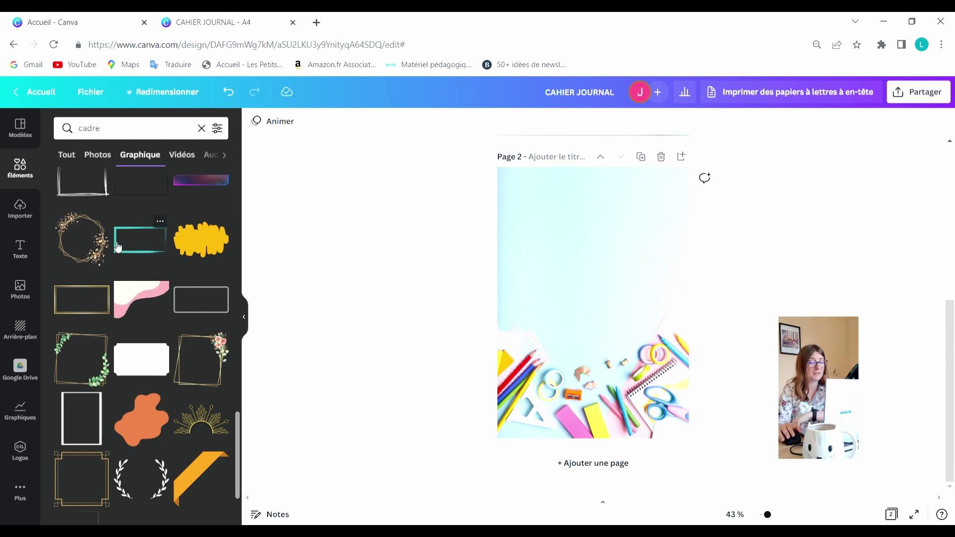
scroll(117, 245, down, 10)
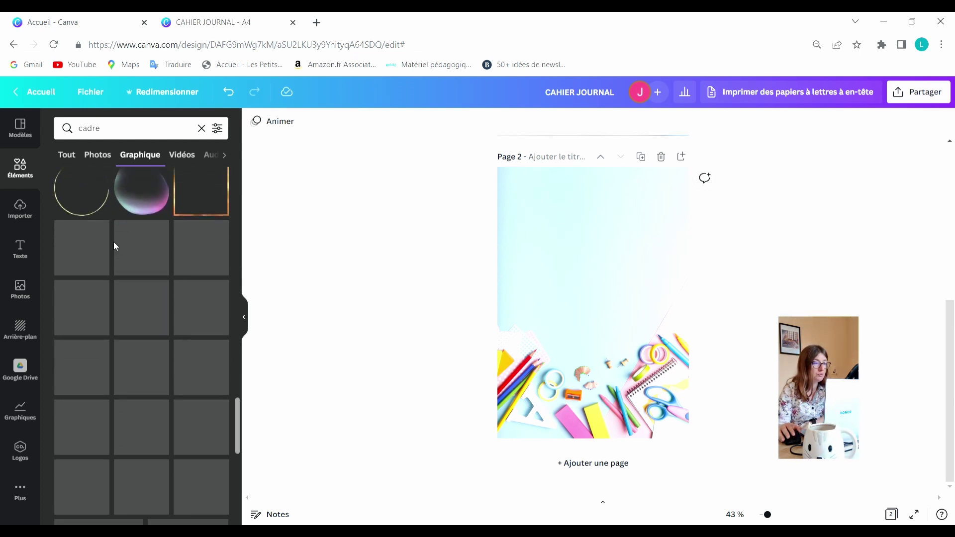
scroll(123, 249, down, 5)
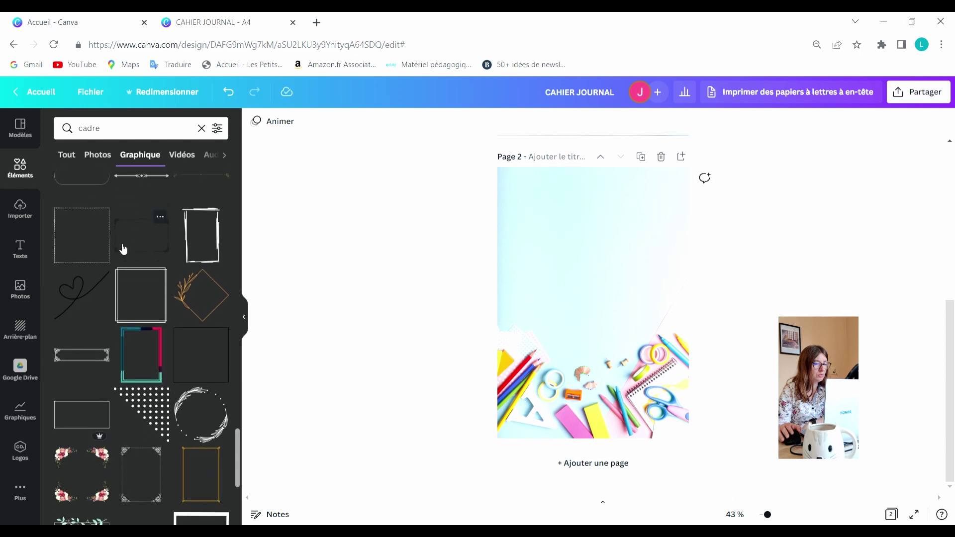
scroll(124, 249, down, 3)
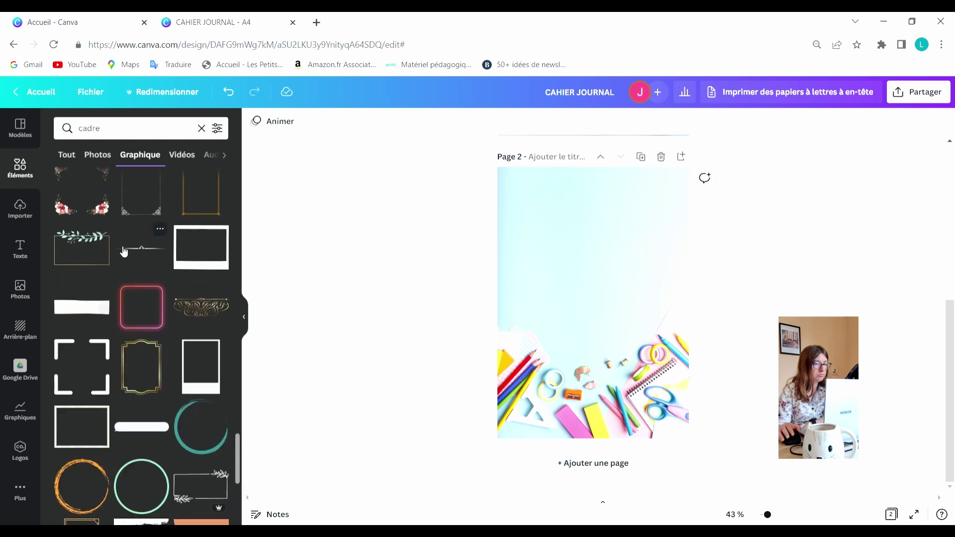
scroll(123, 255, up, 5)
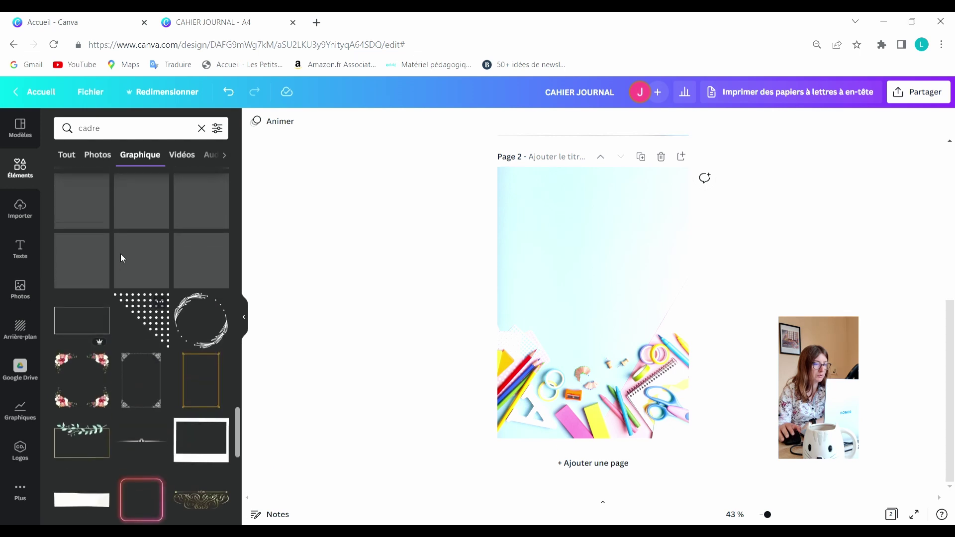
scroll(123, 263, up, 3)
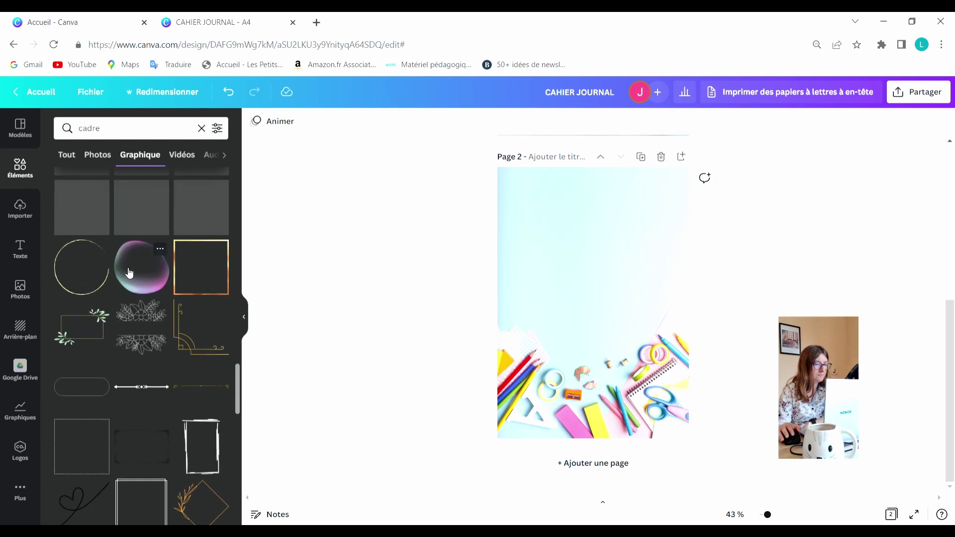
scroll(130, 274, up, 3)
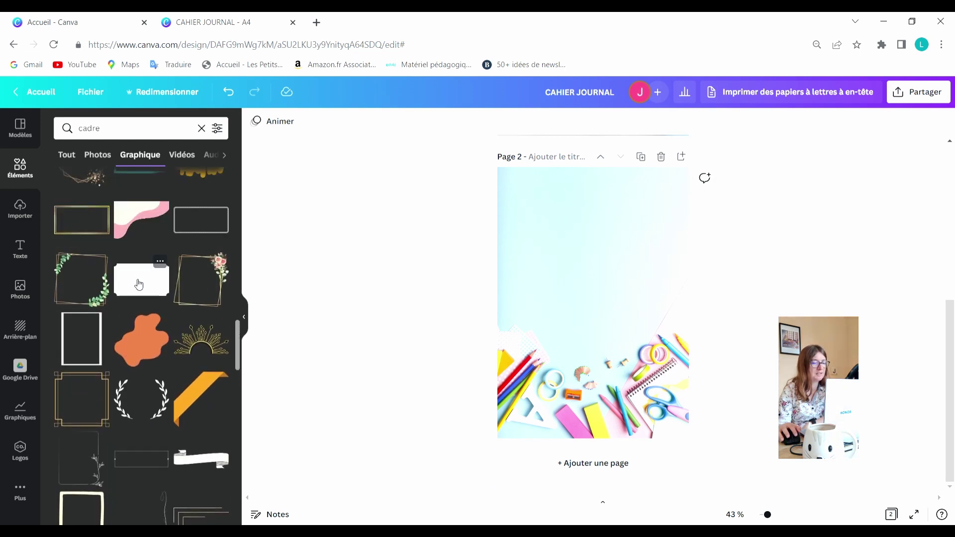
click(139, 285)
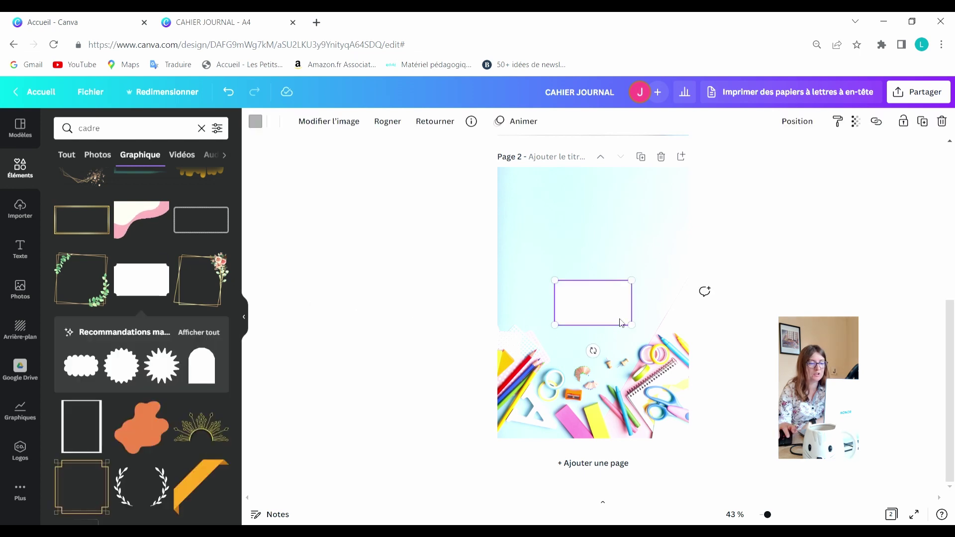
click(897, 256)
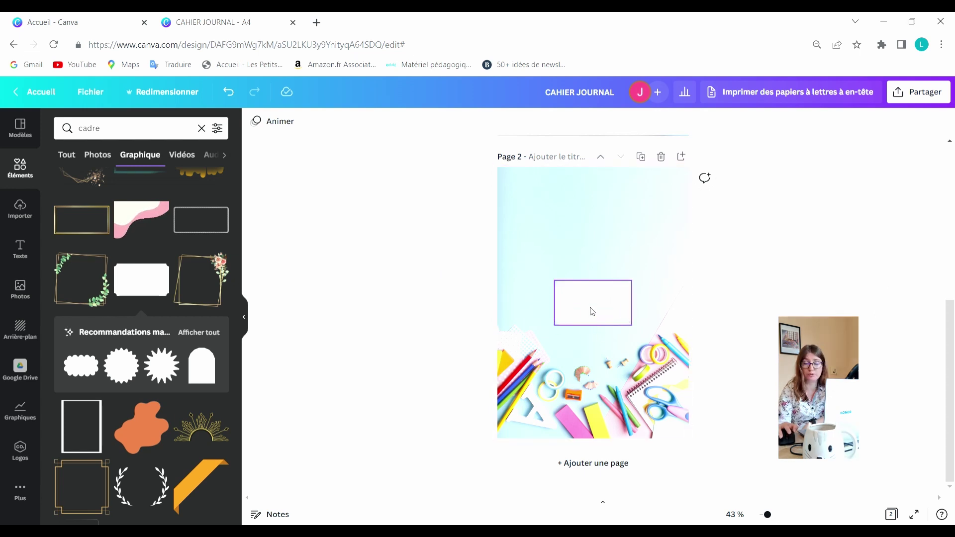
Move the white label to the upper part of page 2 and enlarge it to about three quarters of the page width
drag(592, 311, 559, 218)
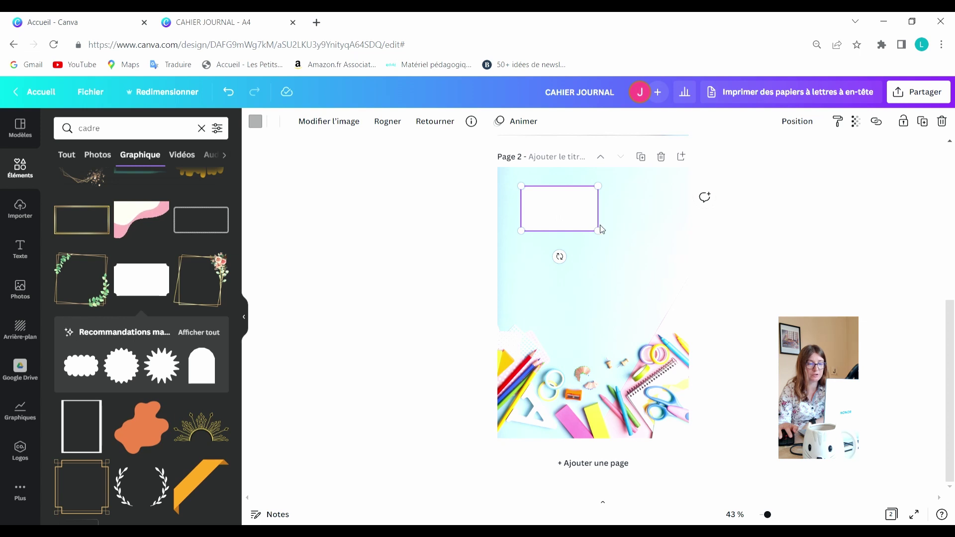
drag(607, 237, 685, 251)
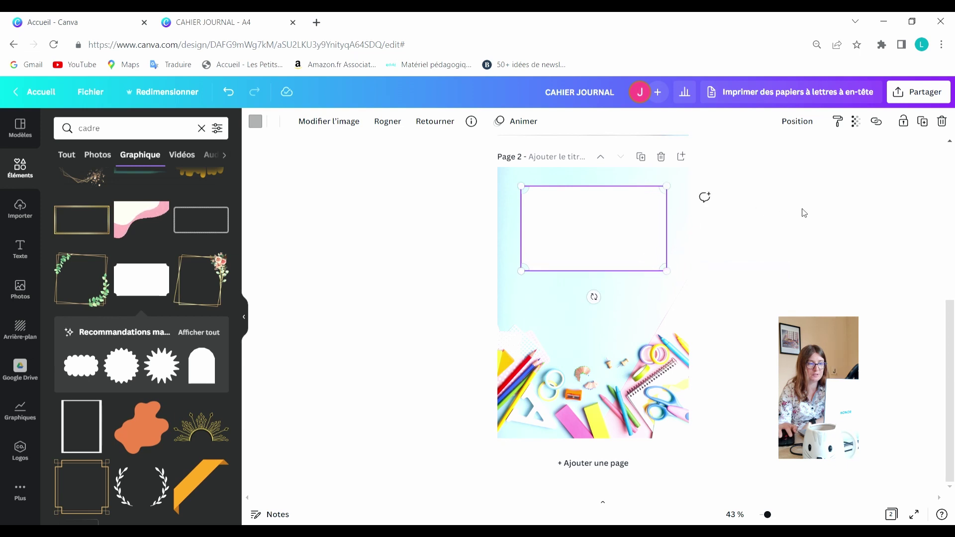
click(394, 159)
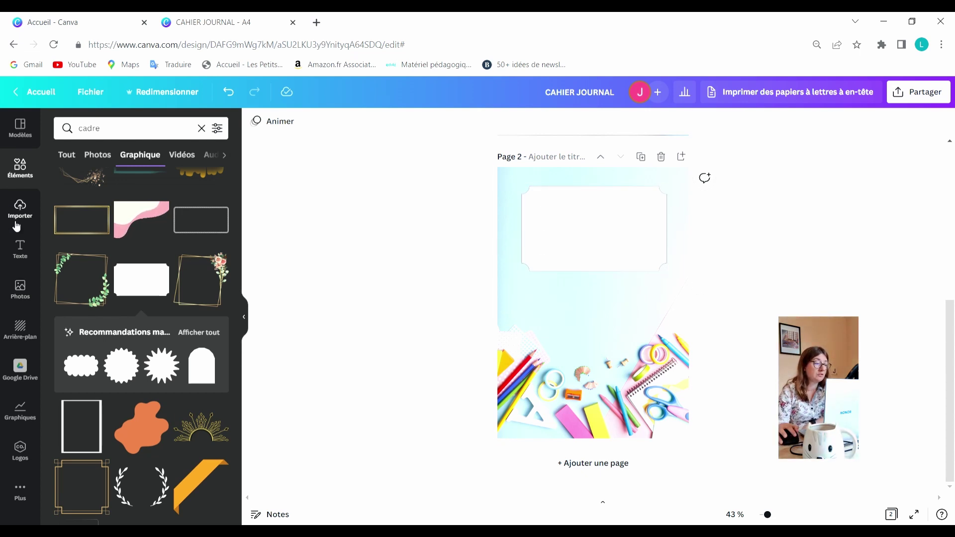
Add a text in the Berton cursive font reading "Cahier Journal" to page 2
click(20, 250)
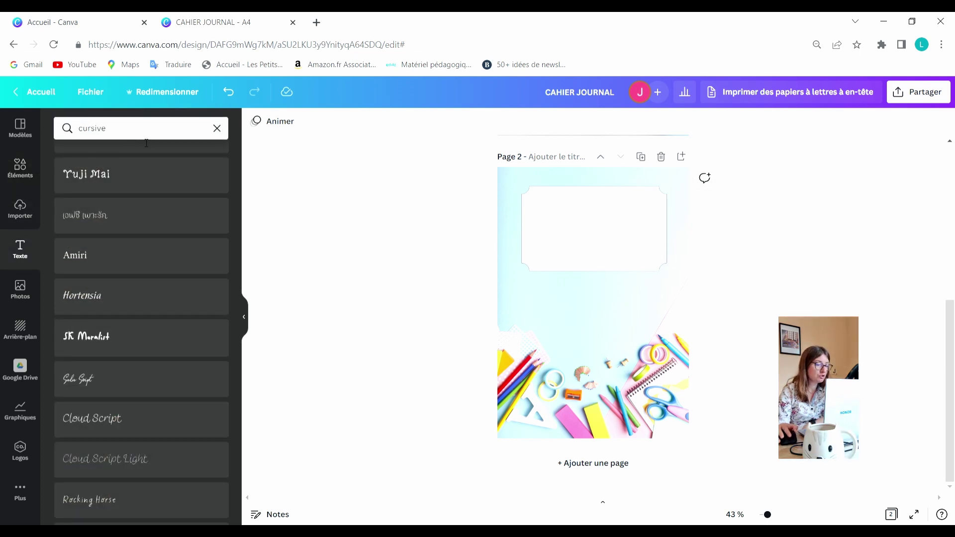
scroll(193, 319, down, 5)
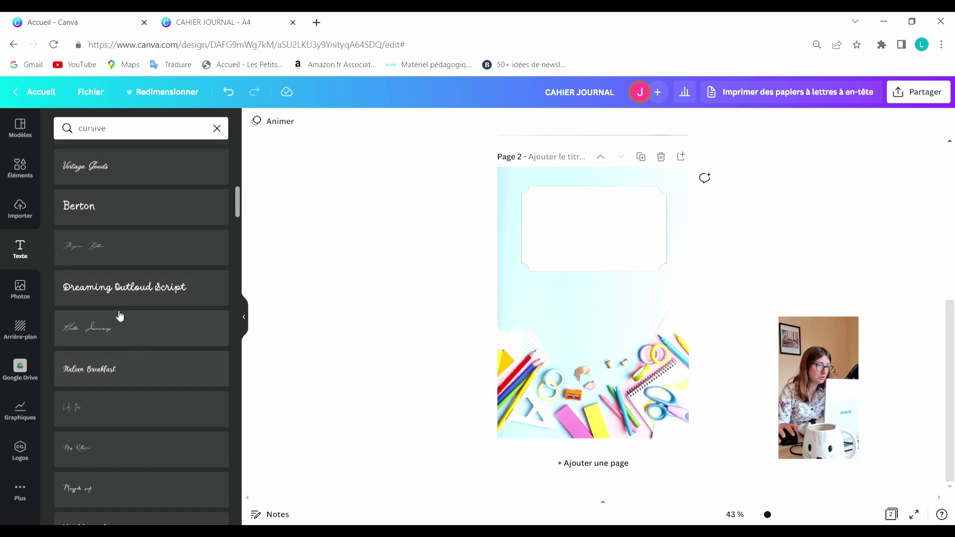
click(147, 204)
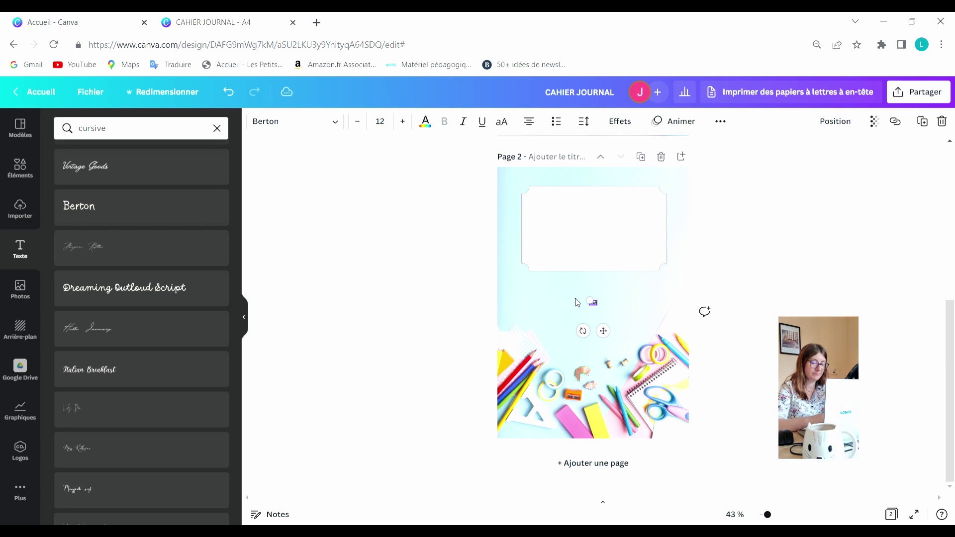
text(urnal)
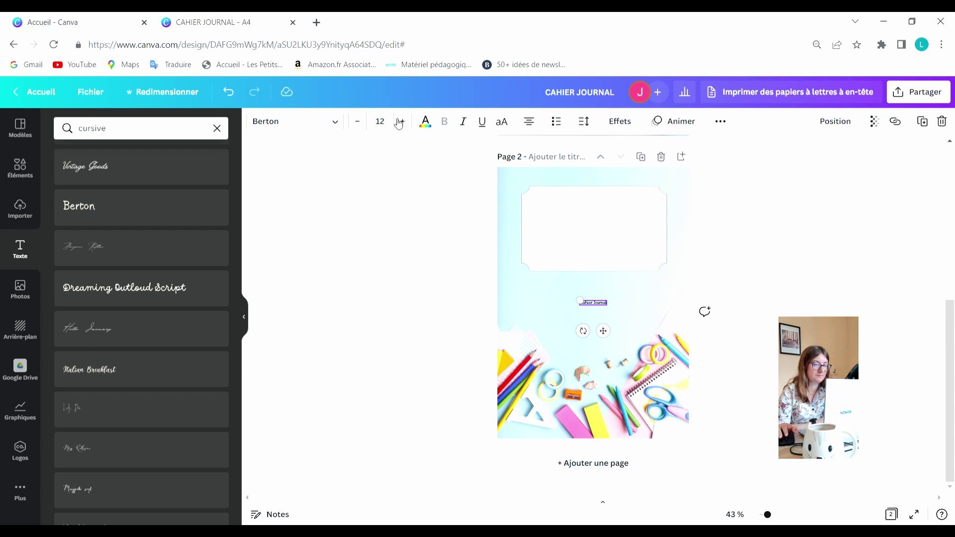
Set the "Cahier Journal" text to font size 80 and move it up onto the white label, centred horizontally
click(380, 122)
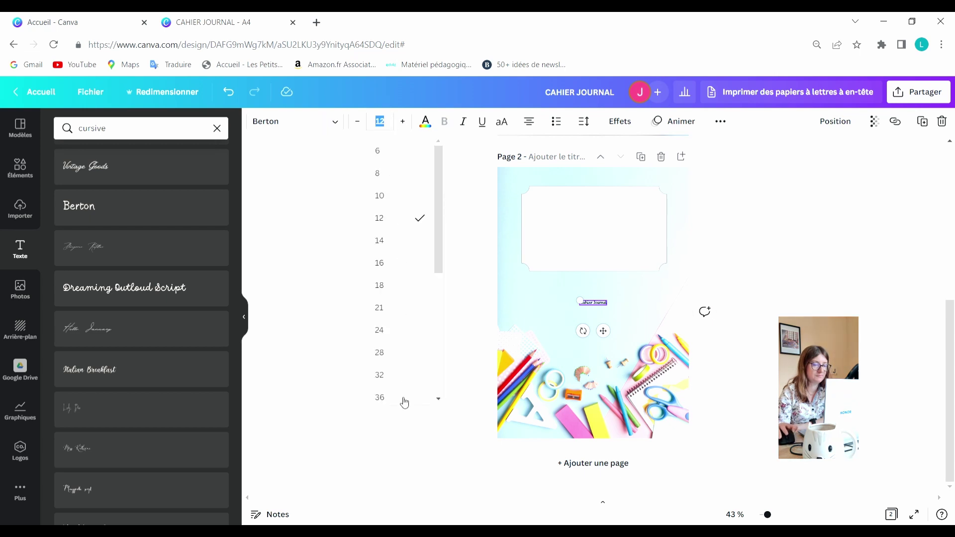
scroll(410, 374, down, 5)
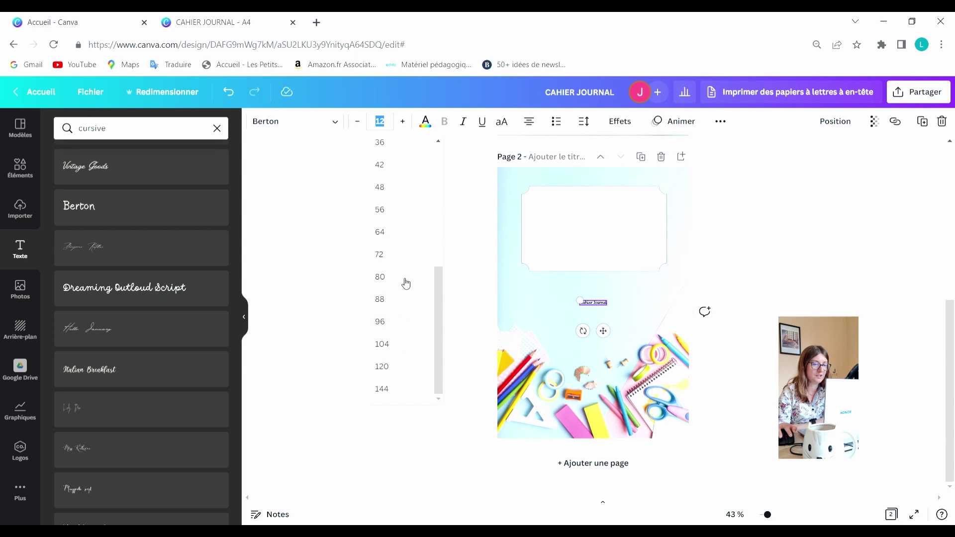
click(380, 277)
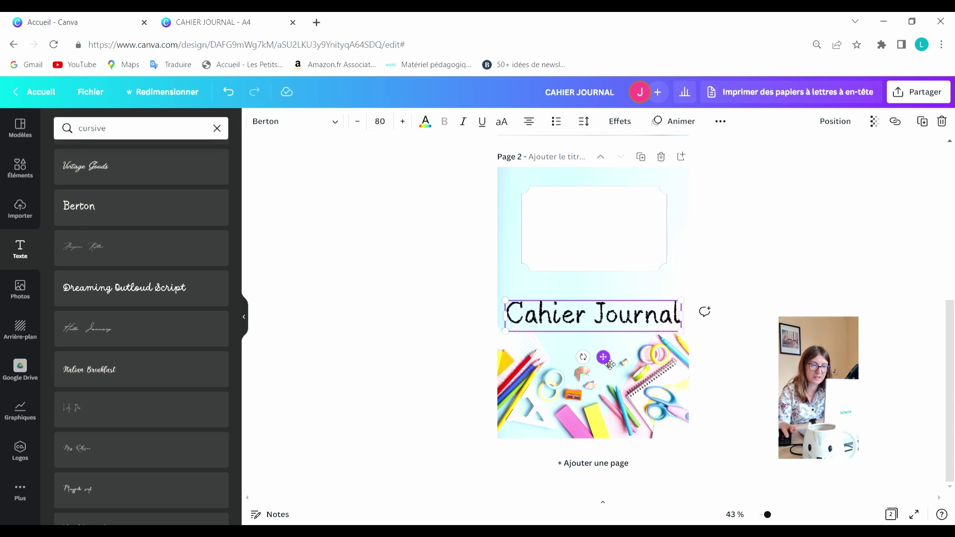
drag(609, 364, 613, 258)
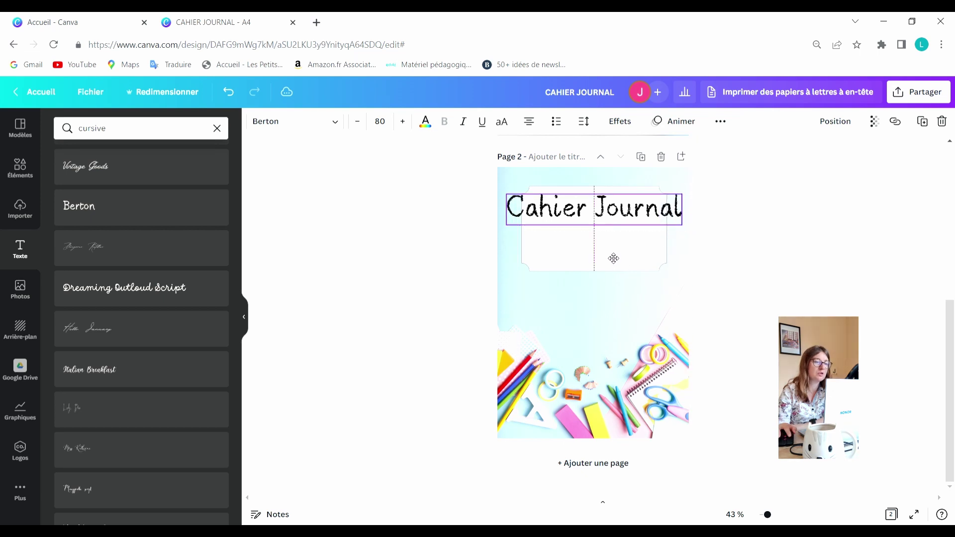
Set the "Cahier Journal" text on page 2 to font size 48 and centre it in the upper part of the white label
click(384, 122)
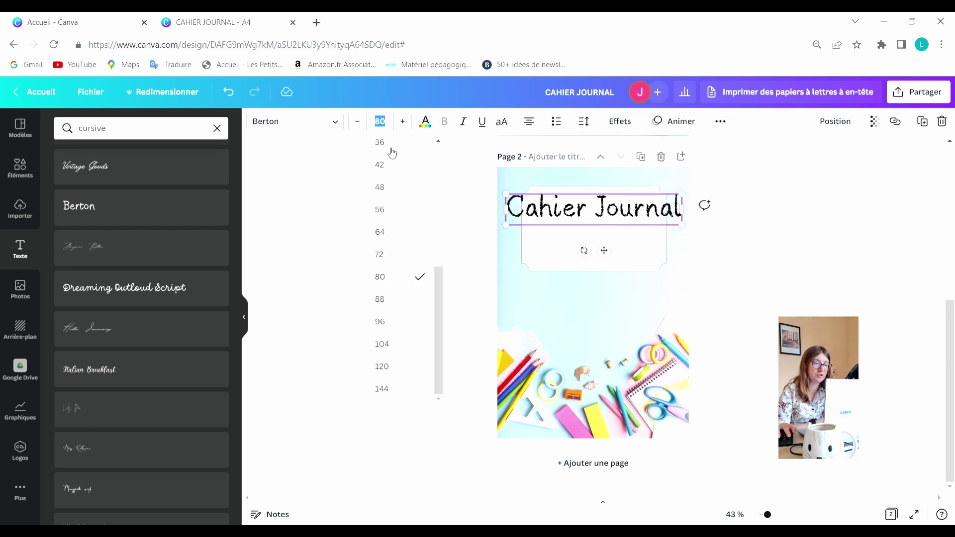
click(394, 187)
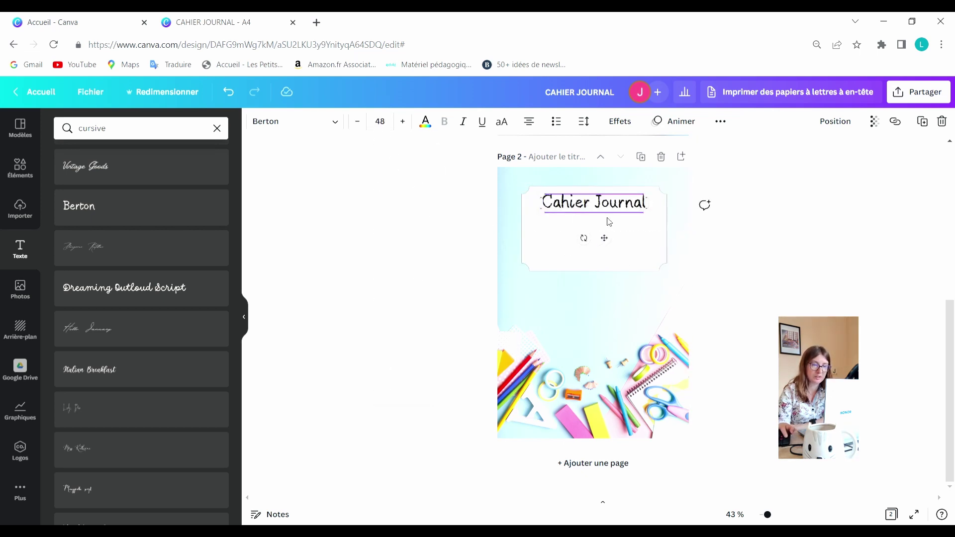
drag(604, 238, 609, 245)
click(421, 221)
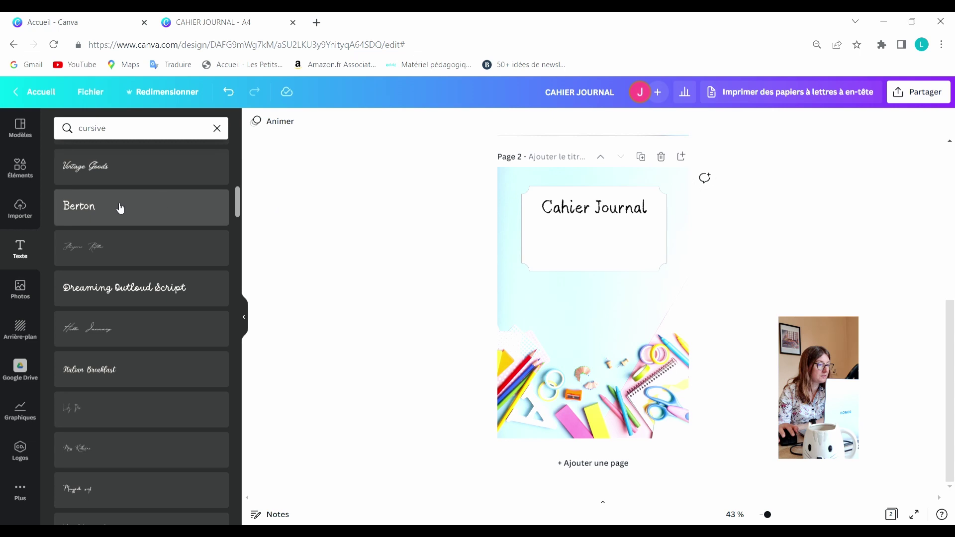
Add a text in the Six Hands Marker font to page 2 containing "Maîtresse" and the teacher's first name
scroll(118, 219, down, 5)
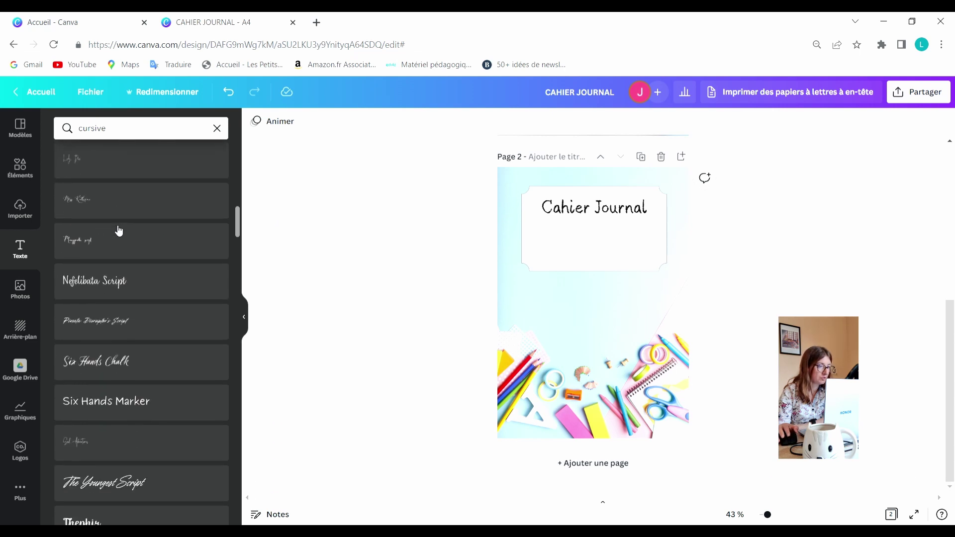
scroll(129, 278, down, 2)
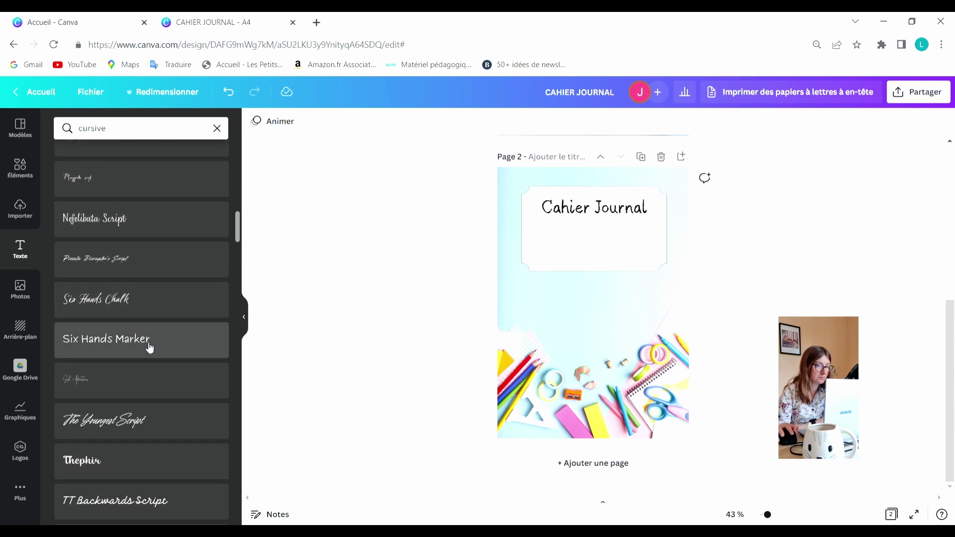
click(150, 348)
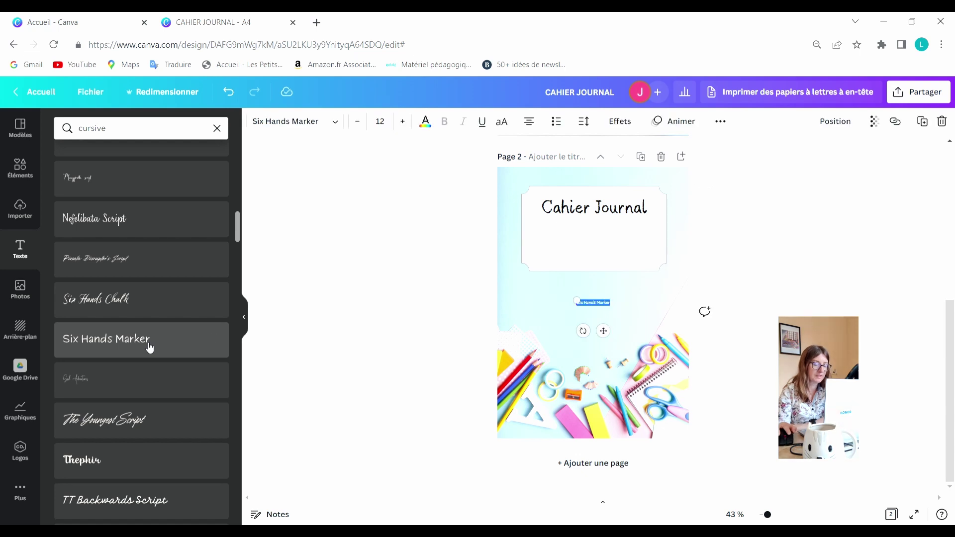
key(BackSpace)
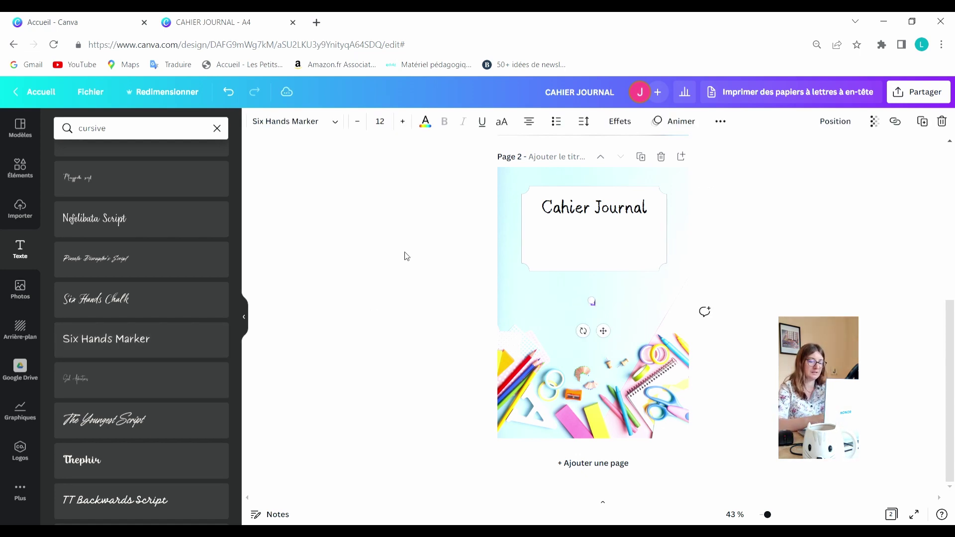
text(Maîtresse Jess)
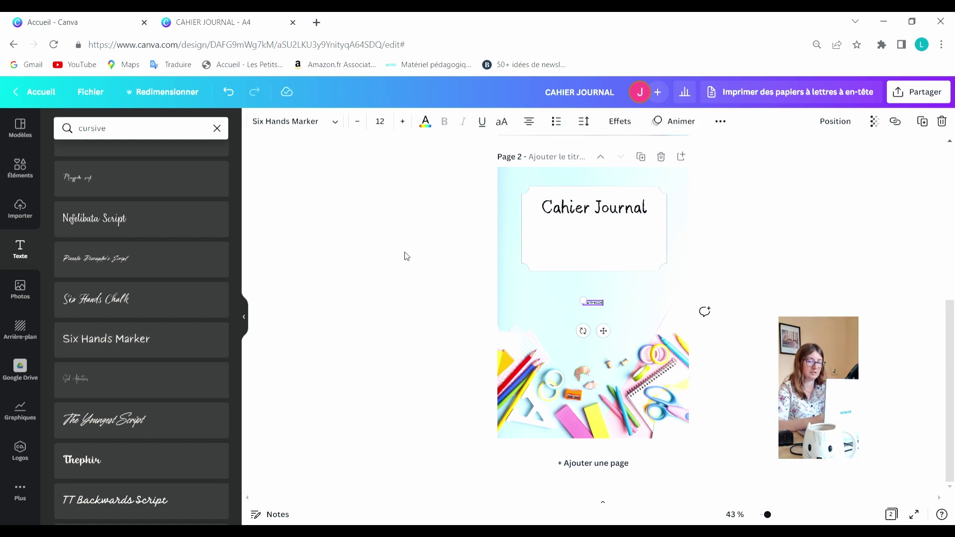
text(ica)
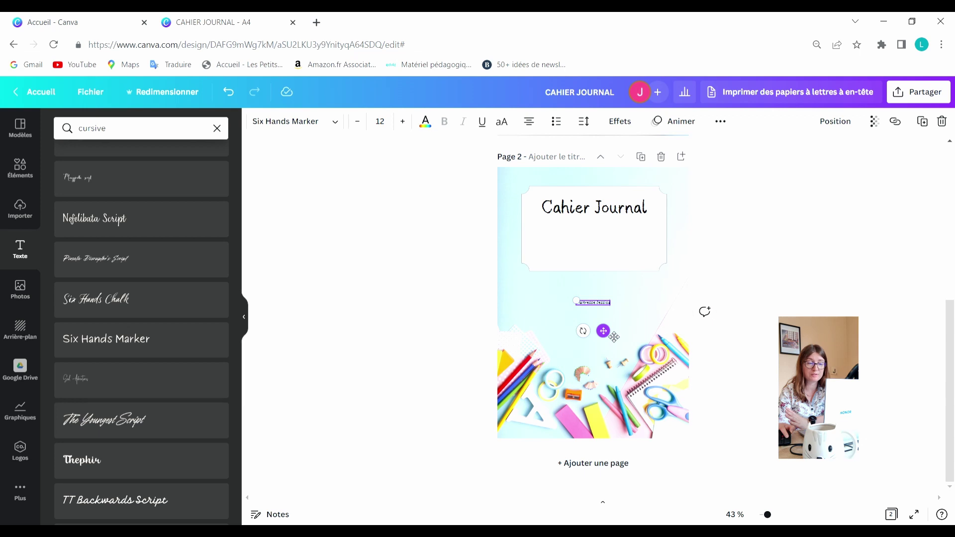
Move the teacher's name onto the white label, centred below the title, and enlarge it to font size 43
drag(603, 330, 605, 274)
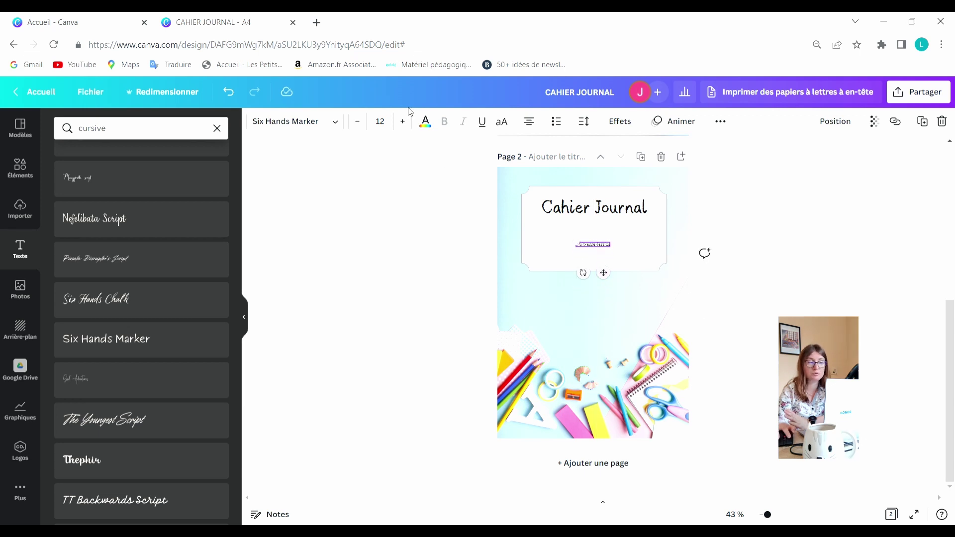
click(382, 124)
scroll(436, 334, down, 3)
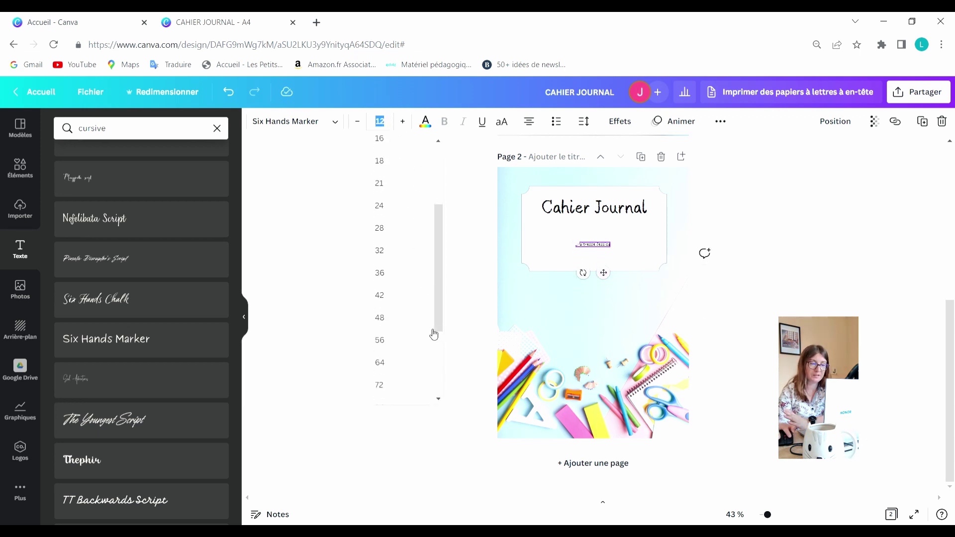
click(399, 294)
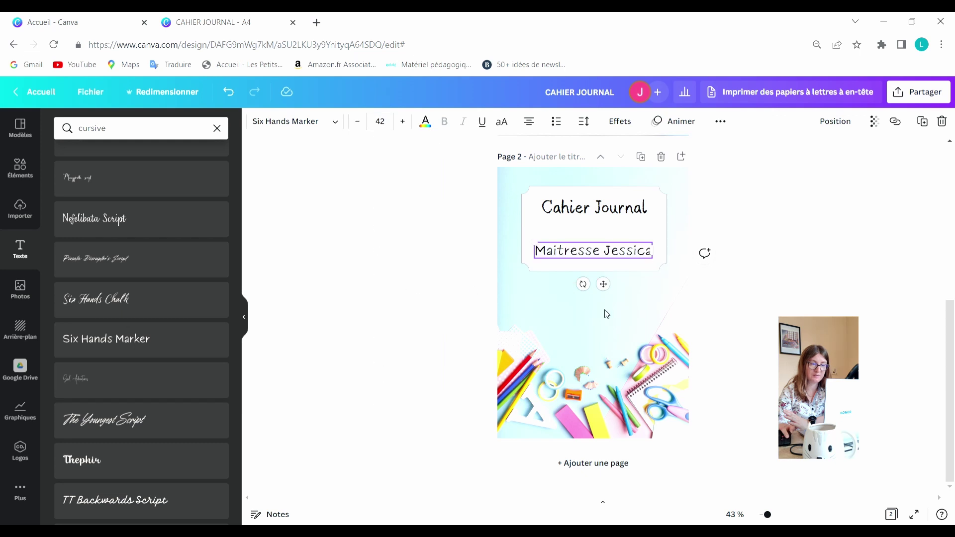
mouse_move(603, 284)
mouse_down()
mouse_move(615, 285)
mouse_move(608, 284)
mouse_up()
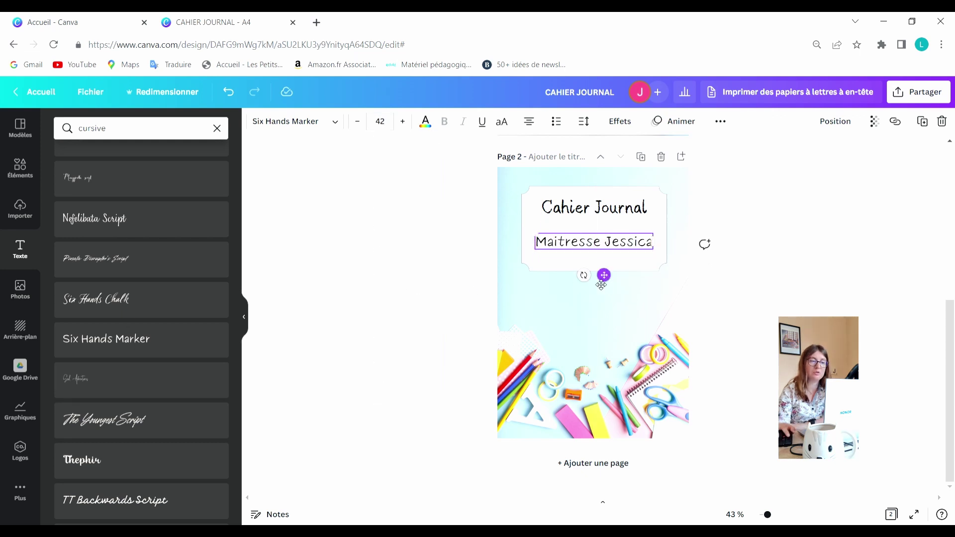
click(403, 122)
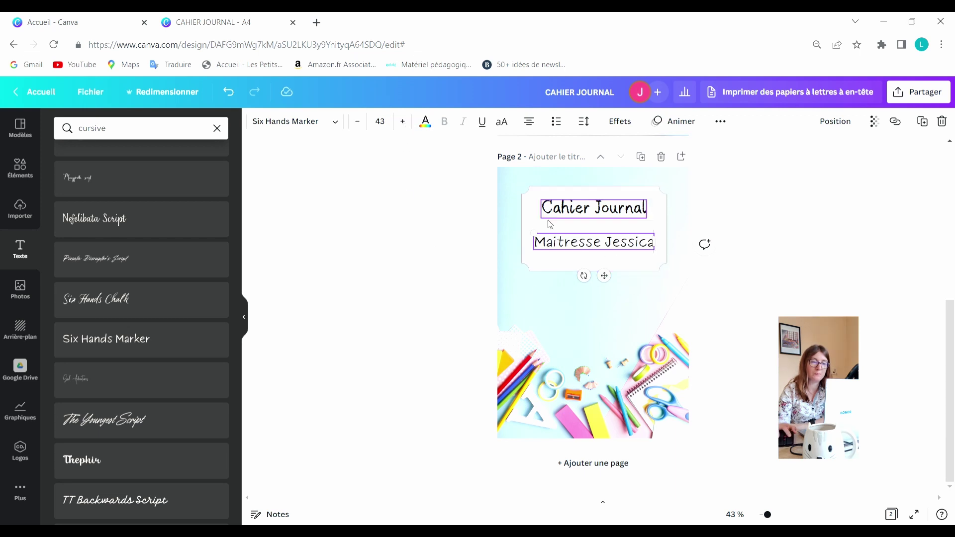
Colour the teacher's name text dark blue from the default colours
click(432, 131)
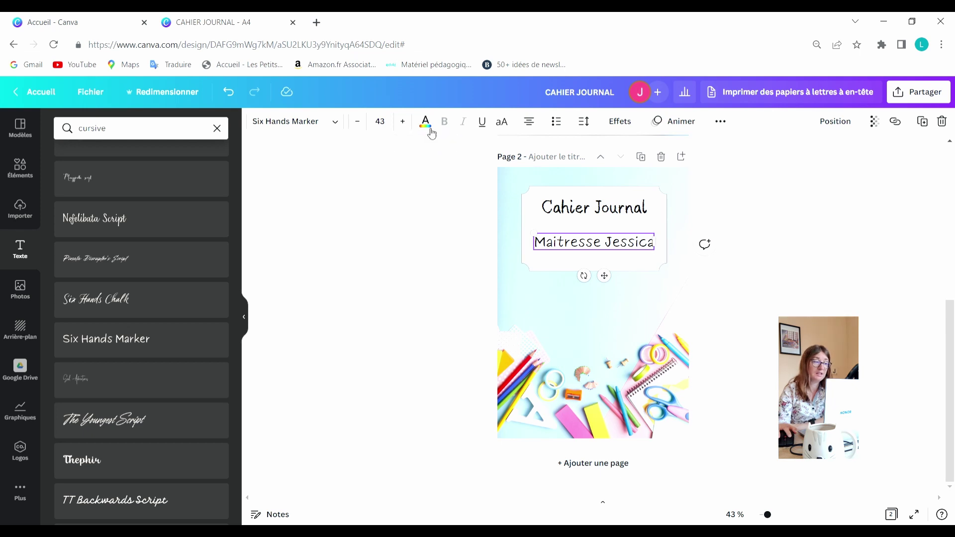
scroll(188, 279, down, 5)
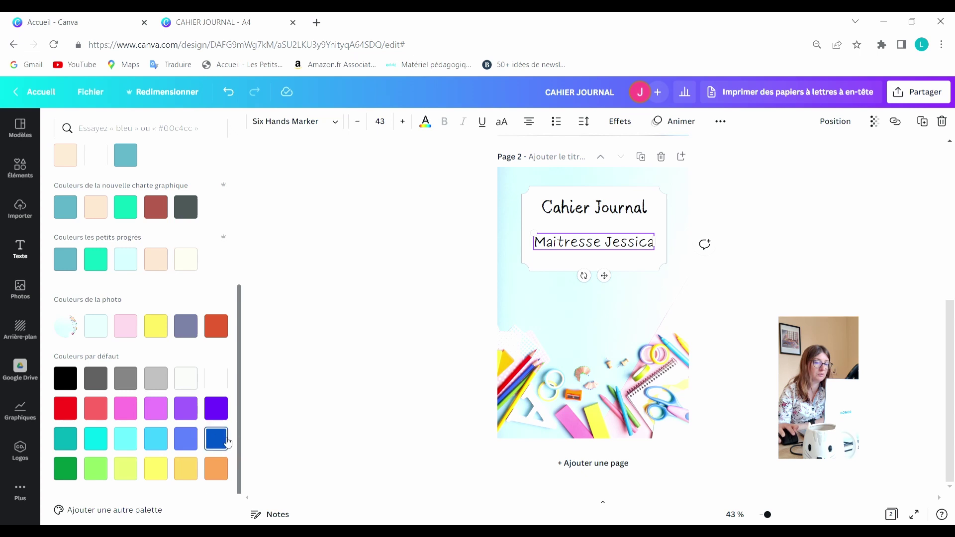
click(217, 438)
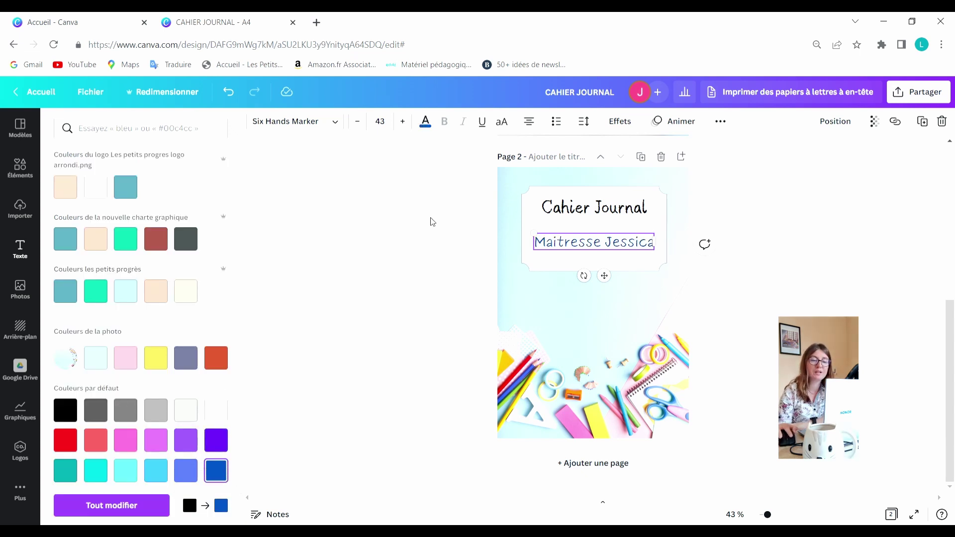
click(431, 218)
click(429, 217)
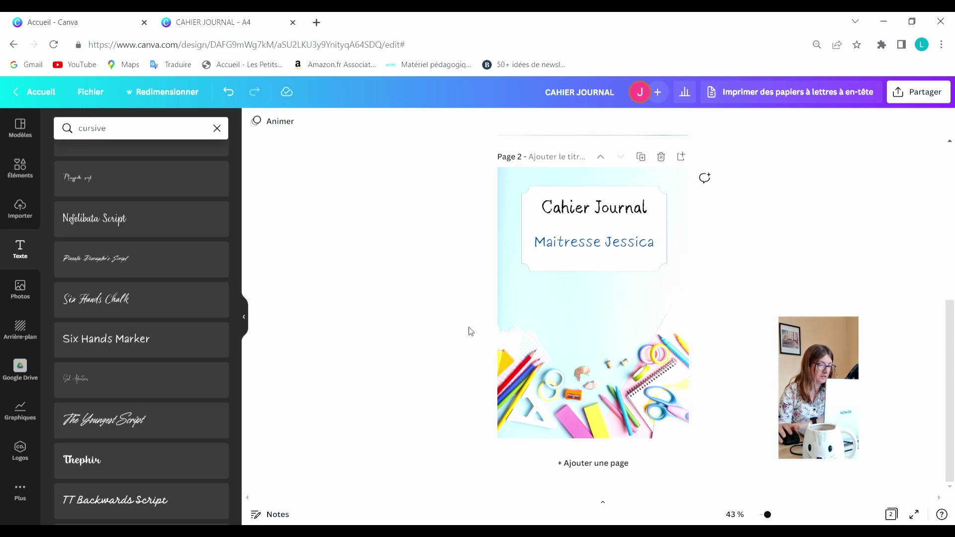
Add a text in the TT Milks Casual Script font reading "2022-2023" to page 2
scroll(148, 370, down, 6)
click(150, 366)
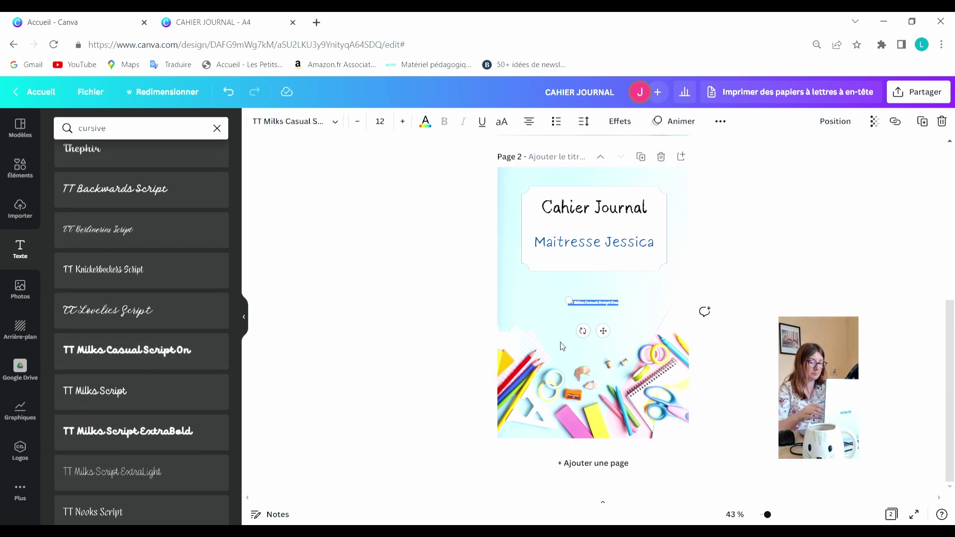
text(2022)
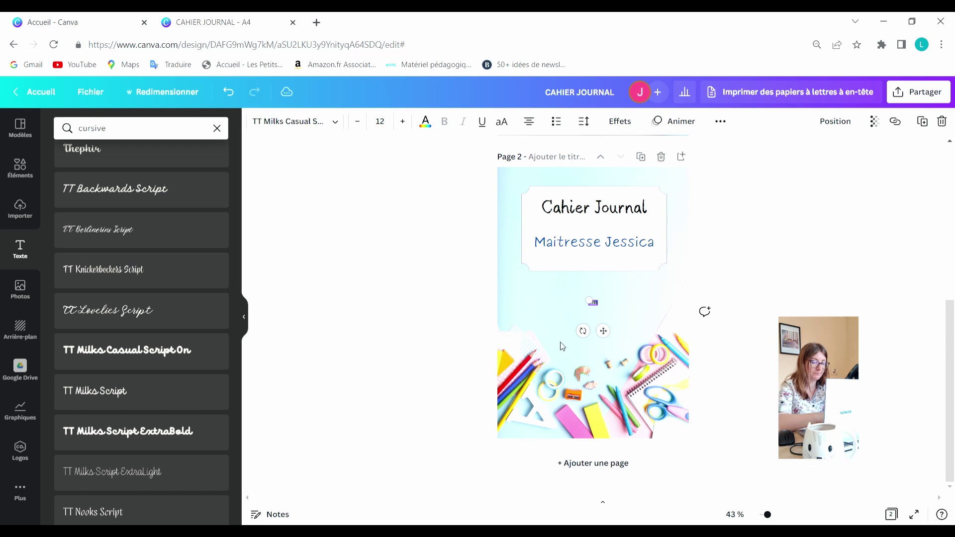
text(-2023)
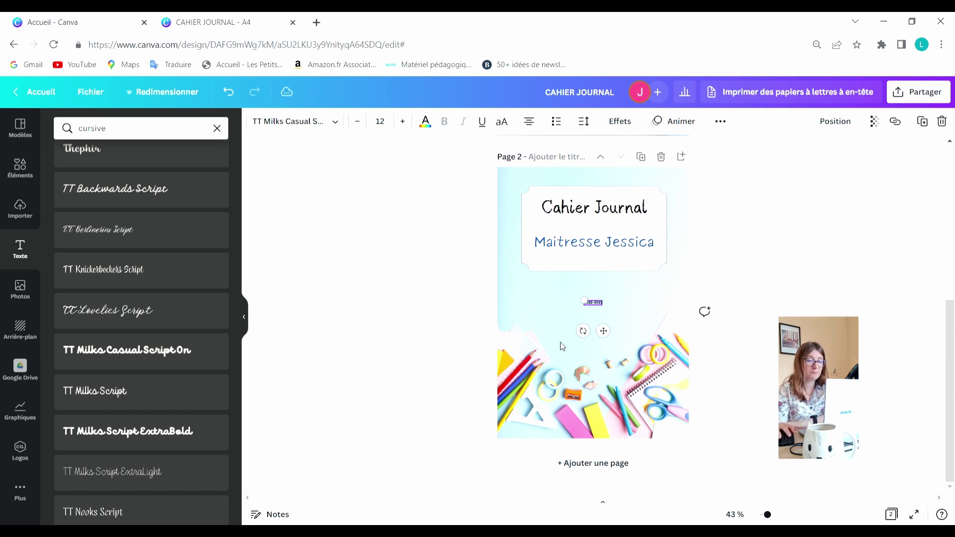
Set the "2022-2023" text to font size 80 and move it to the bottom of page 2, centred horizontally
click(382, 121)
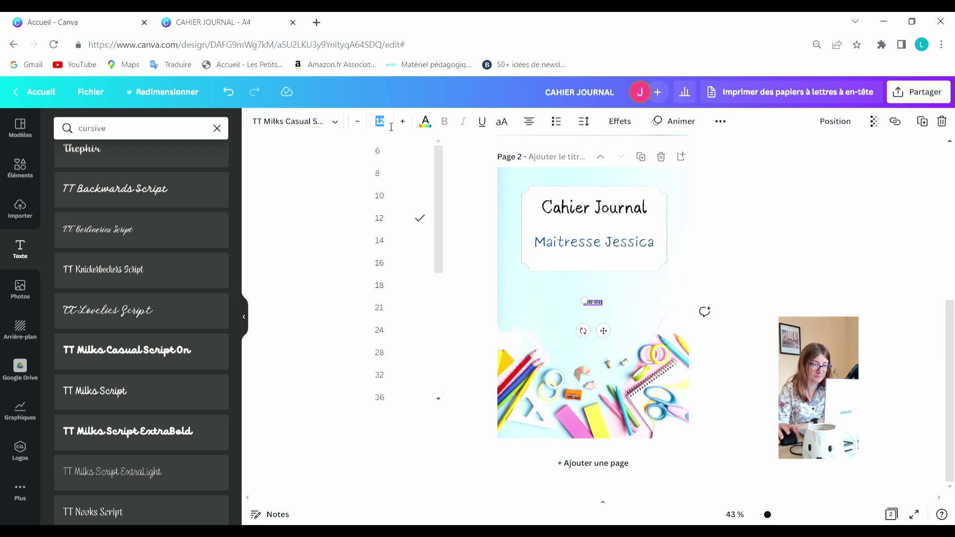
scroll(392, 364, down, 3)
scroll(391, 365, down, 3)
click(394, 276)
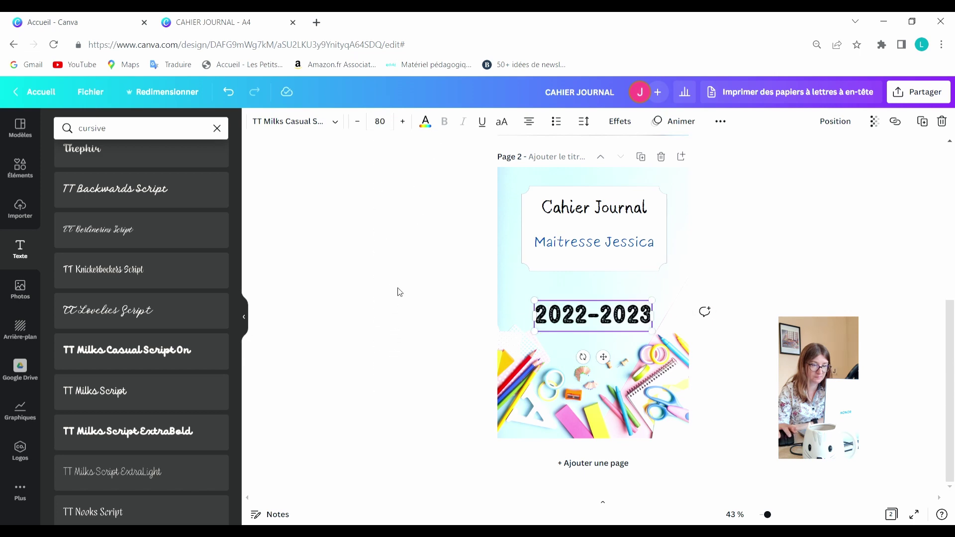
drag(611, 357, 611, 466)
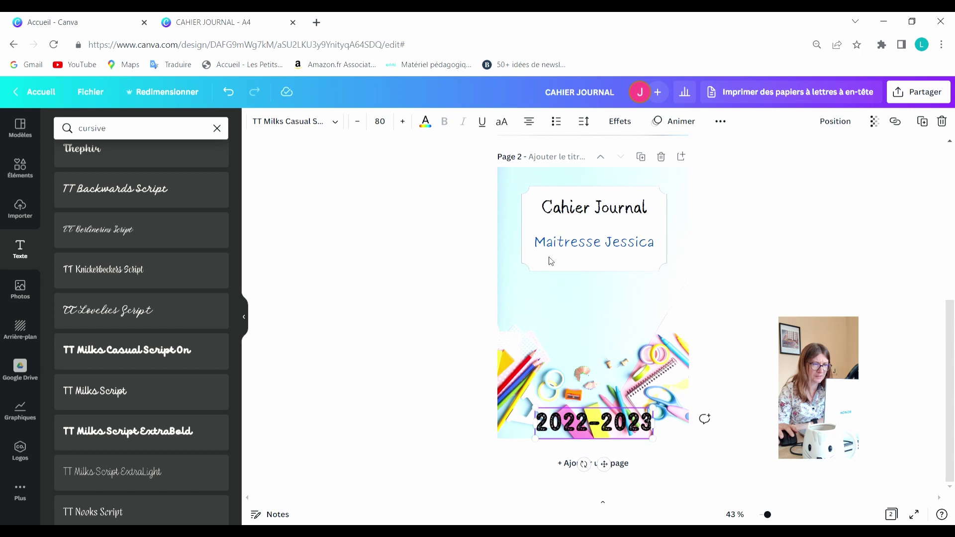
Reduce the "2022-2023" text to font size 75
click(360, 129)
click(360, 129)
click(360, 129)
click(360, 129)
click(360, 129)
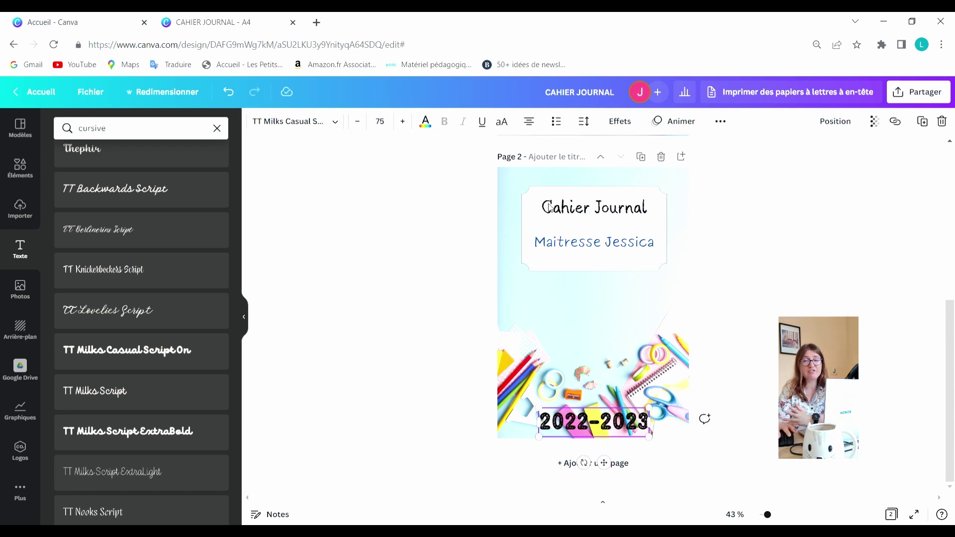
Try the Contour text effect on "2022-2023" with a thickness of 60
click(630, 123)
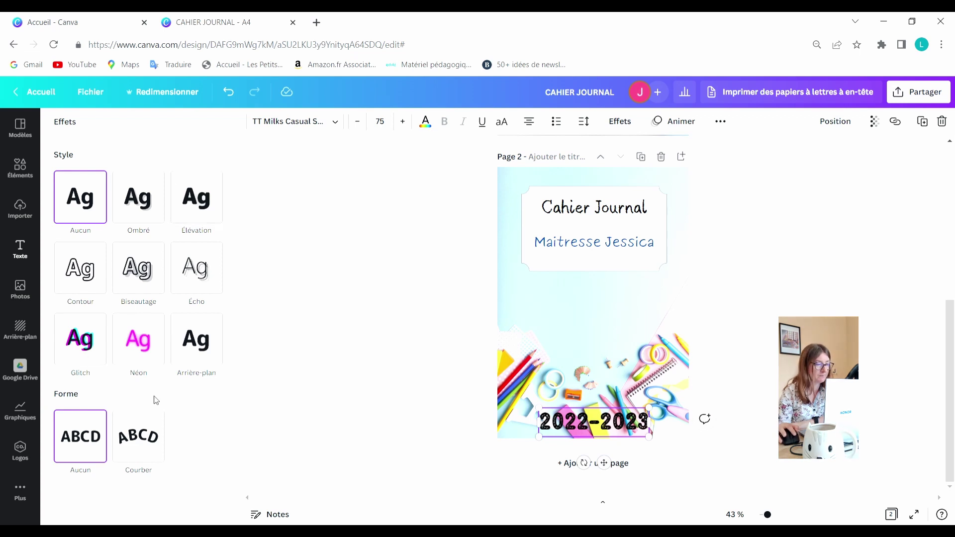
click(94, 271)
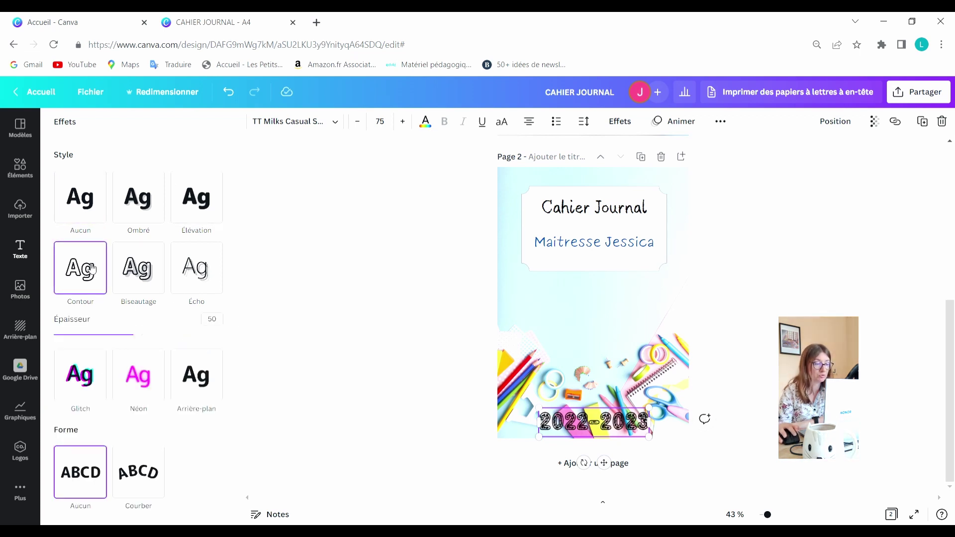
drag(136, 337, 155, 335)
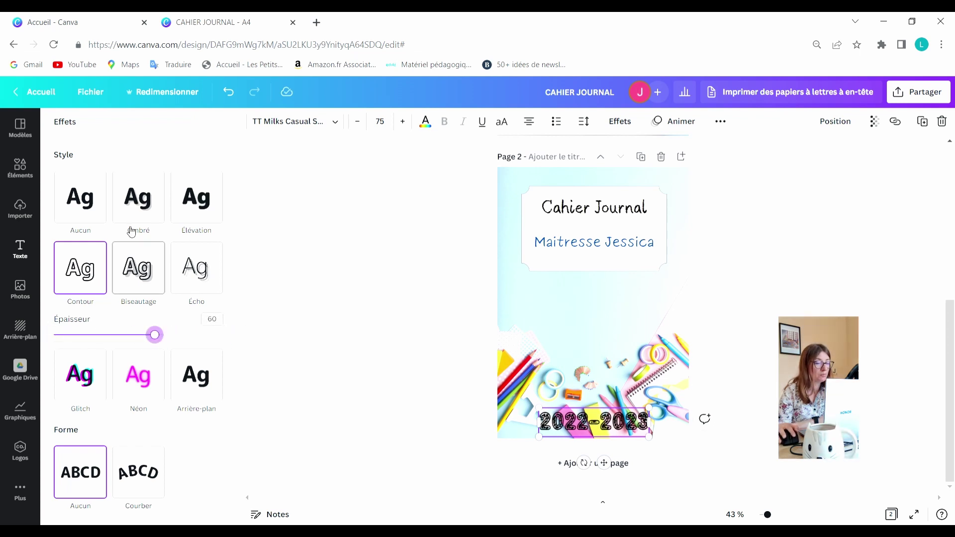
Try the Ombré text effect on "2022-2023" with a teal shadow colour
click(149, 211)
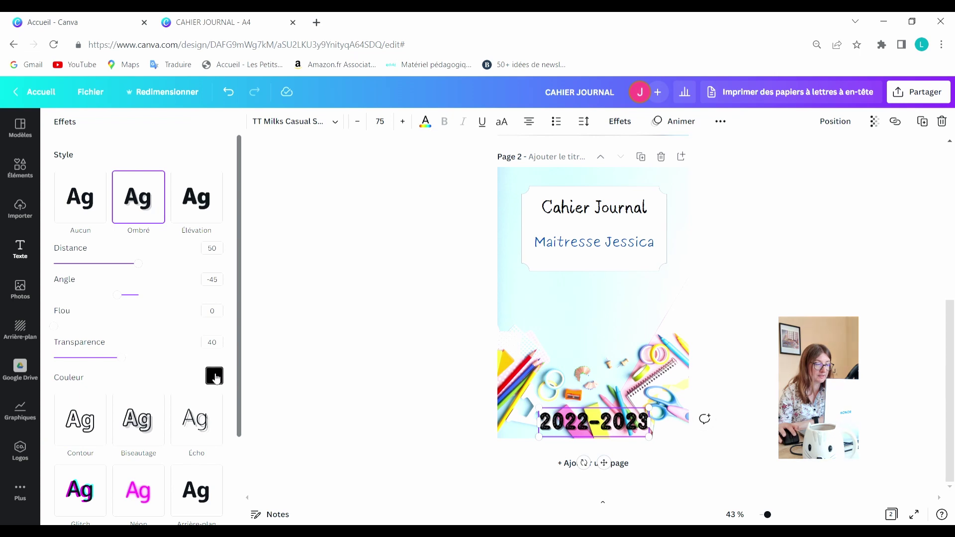
click(215, 377)
click(147, 282)
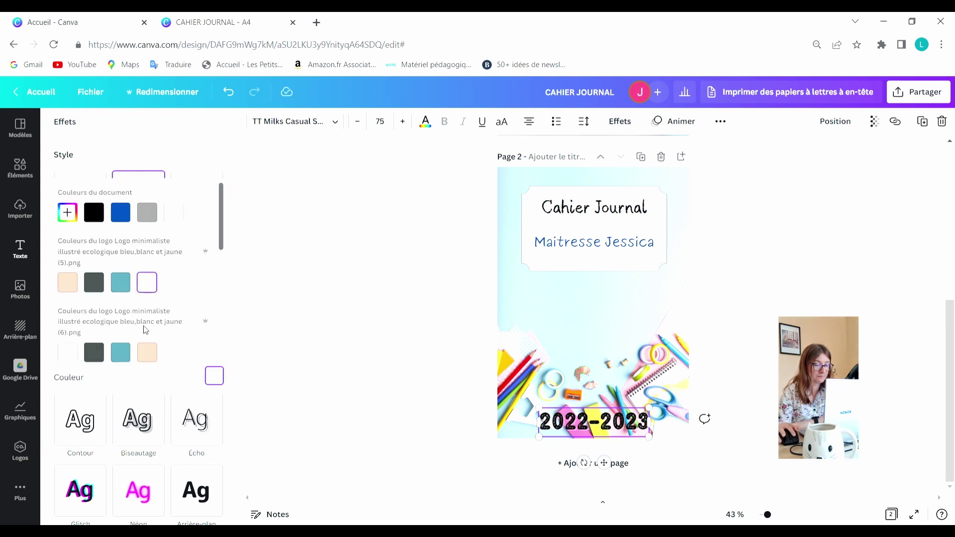
click(120, 283)
click(172, 150)
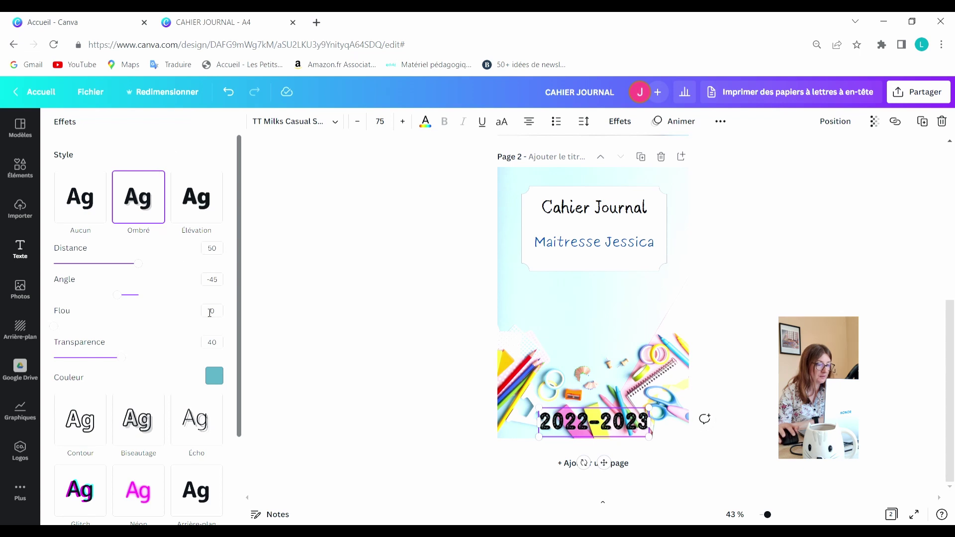
Apply the Biseautage text effect to "2022-2023" with a light peach effect colour
scroll(168, 369, down, 1)
scroll(167, 369, down, 2)
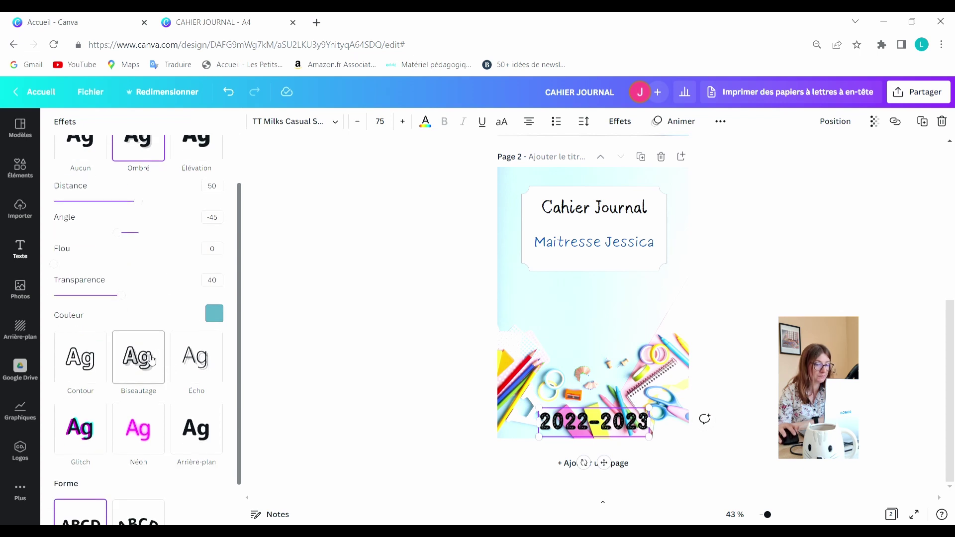
click(149, 358)
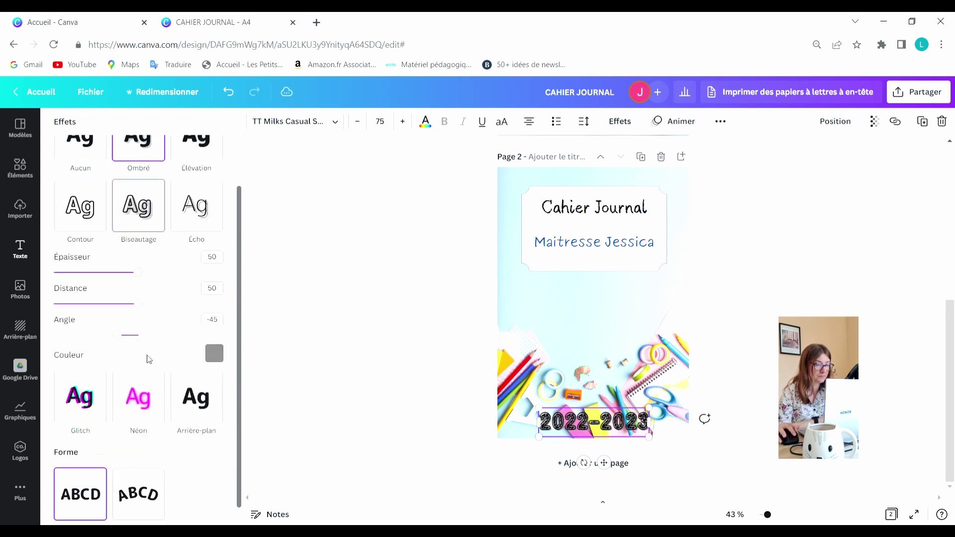
click(214, 353)
click(158, 330)
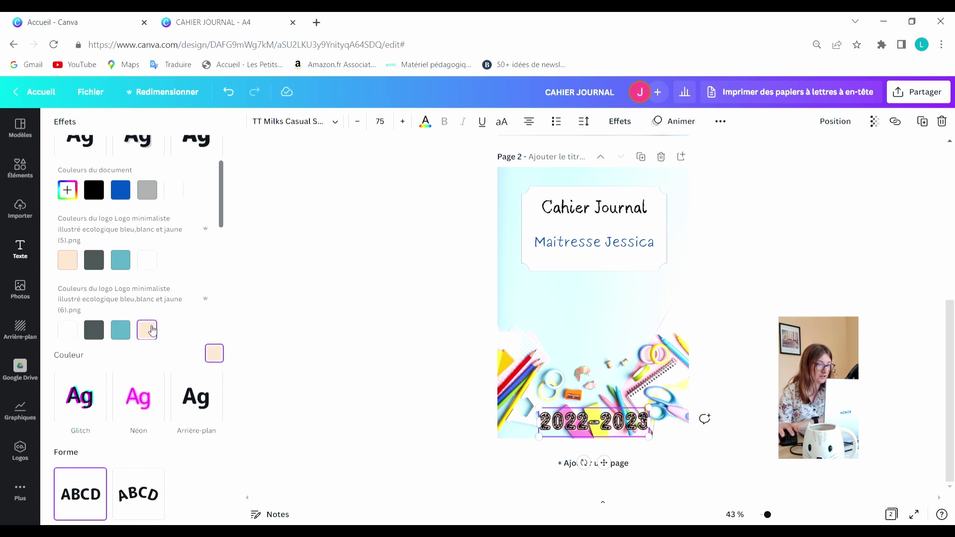
click(233, 172)
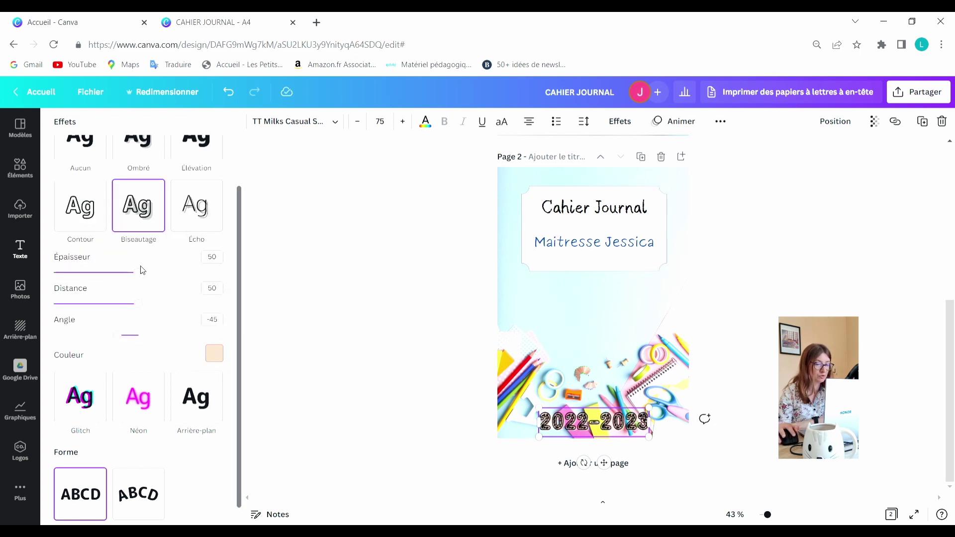
Set the Biseautage effect on "2022-2023" to a thickness of 30 and a distance of 61
drag(134, 272, 160, 321)
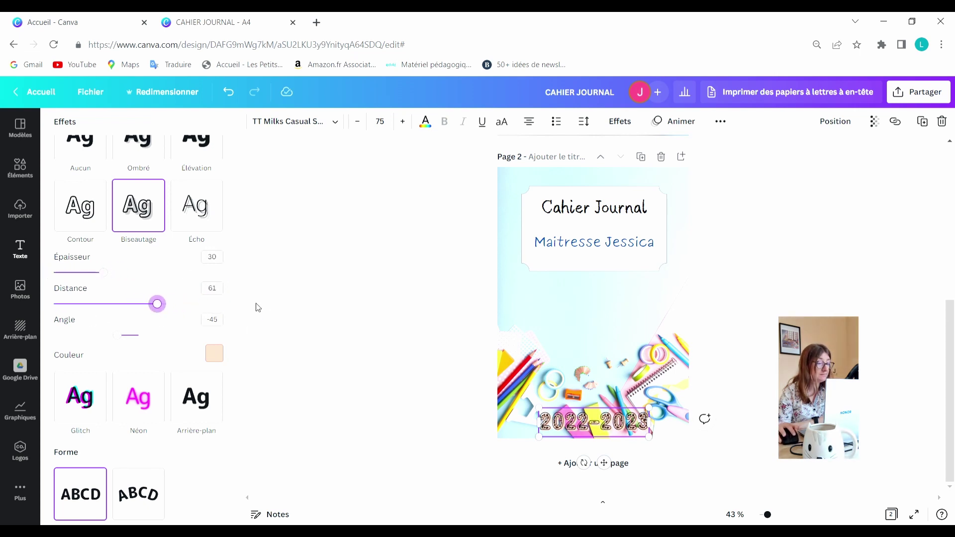
Apply a white Arrière-plan text effect with a spacing of 23 to "2022-2023" and nudge the text slightly upward
click(198, 408)
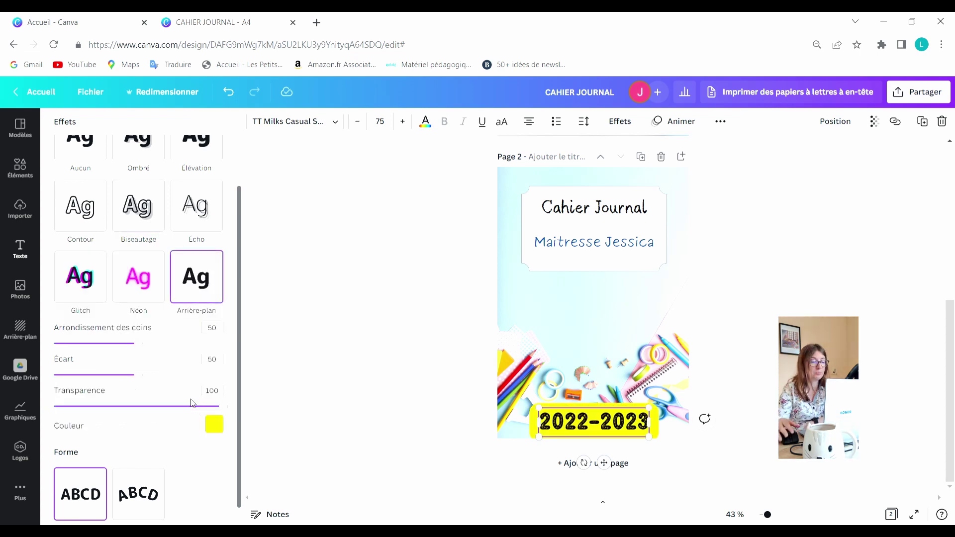
click(214, 426)
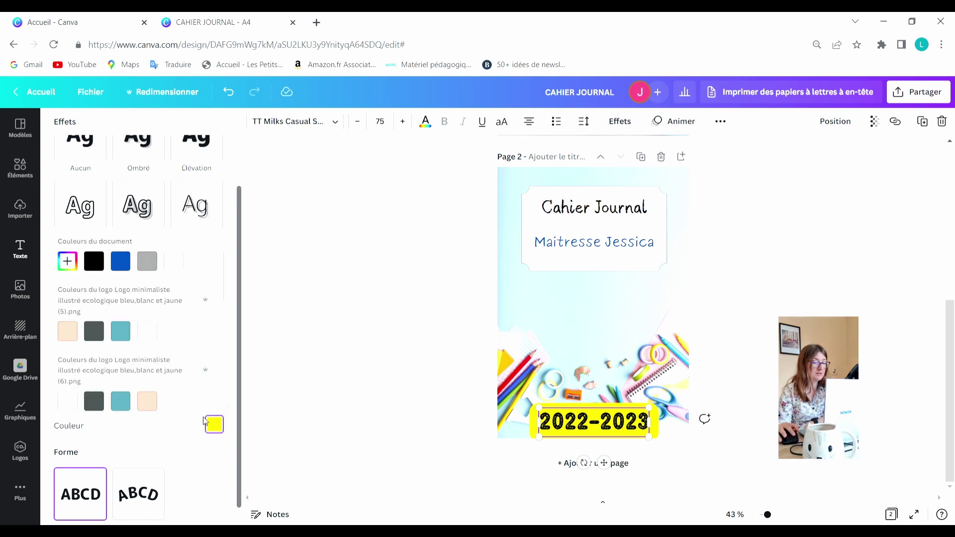
click(141, 338)
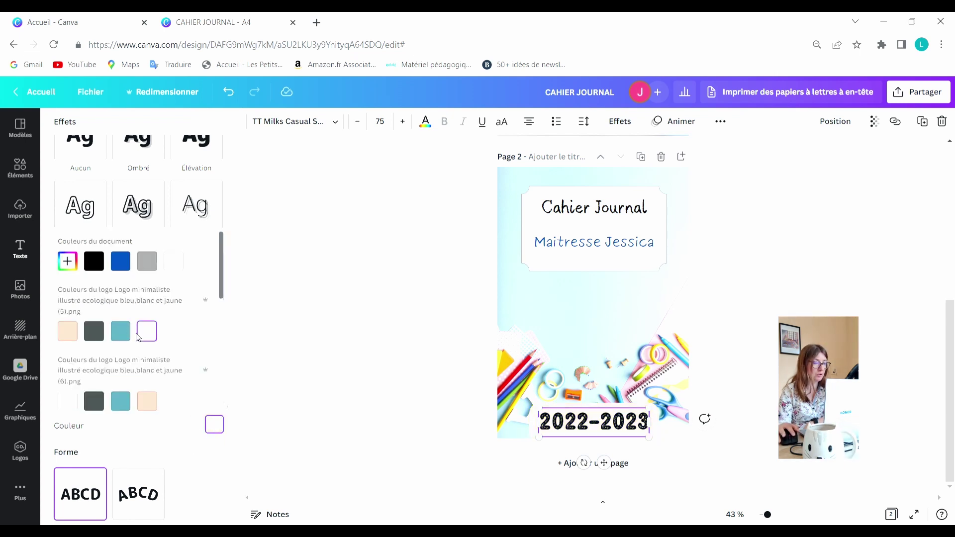
click(227, 221)
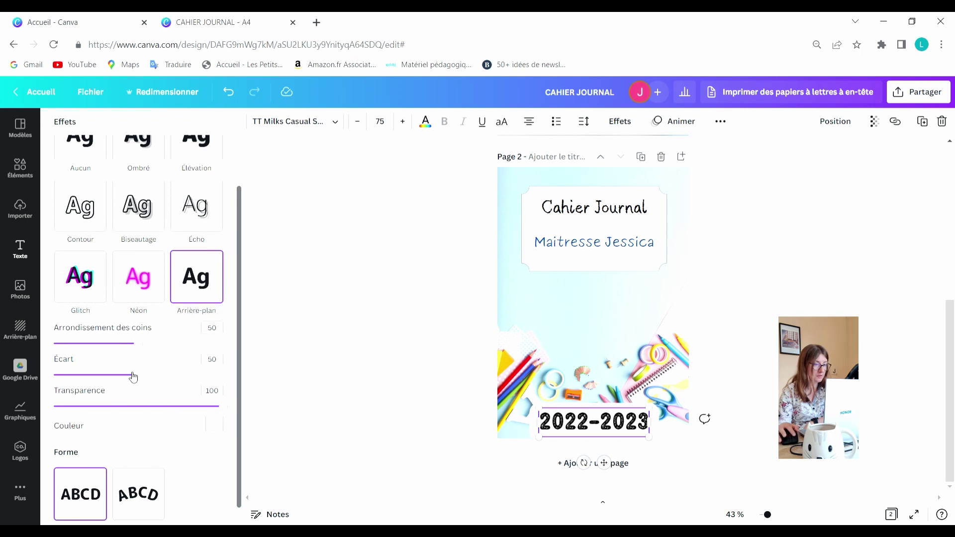
drag(139, 377, 93, 376)
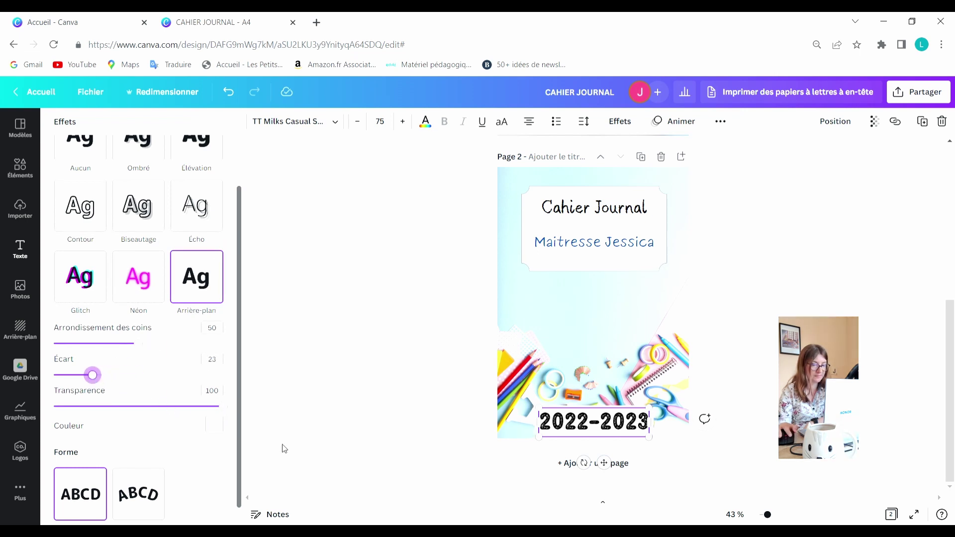
drag(558, 430, 557, 428)
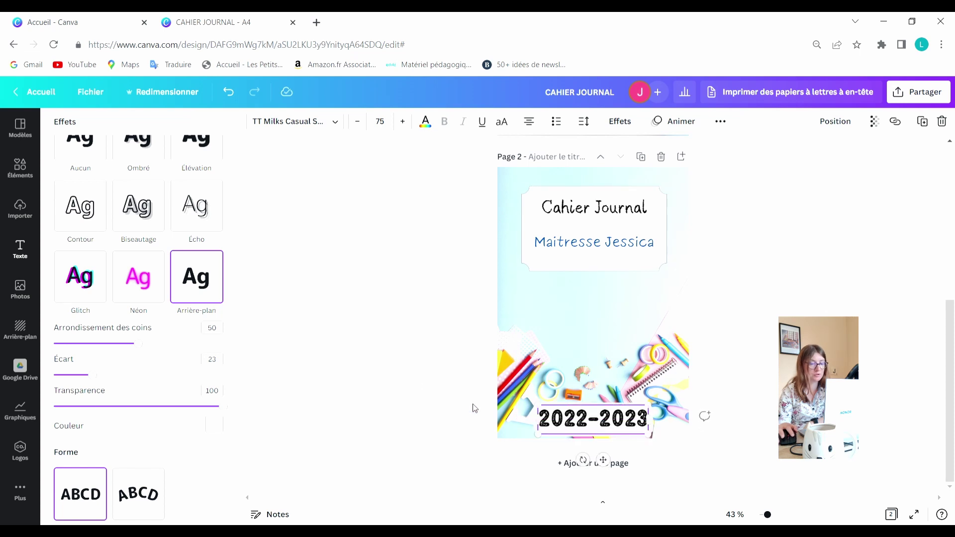
key(Escape)
key(Escape)
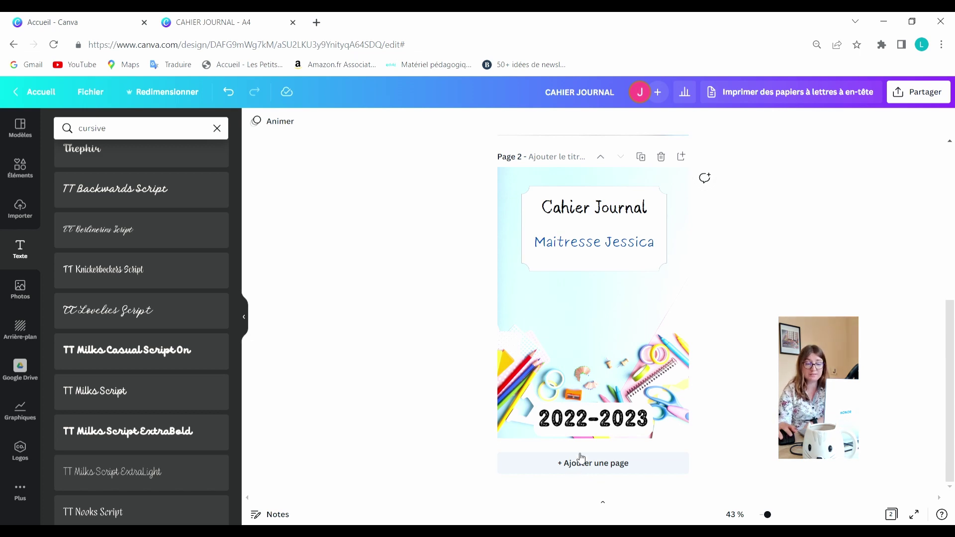
Add a third page and fill its background with the teal logo colour
click(600, 476)
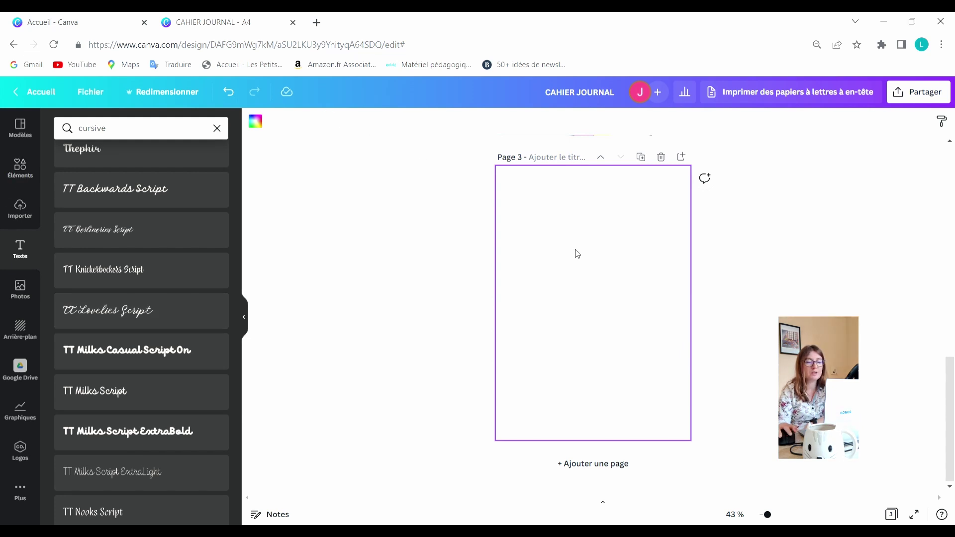
click(255, 125)
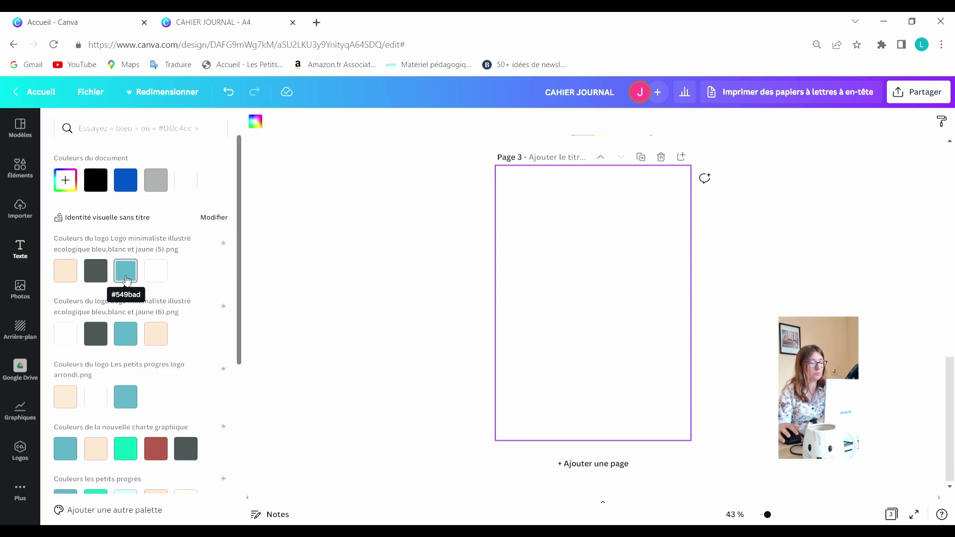
click(126, 279)
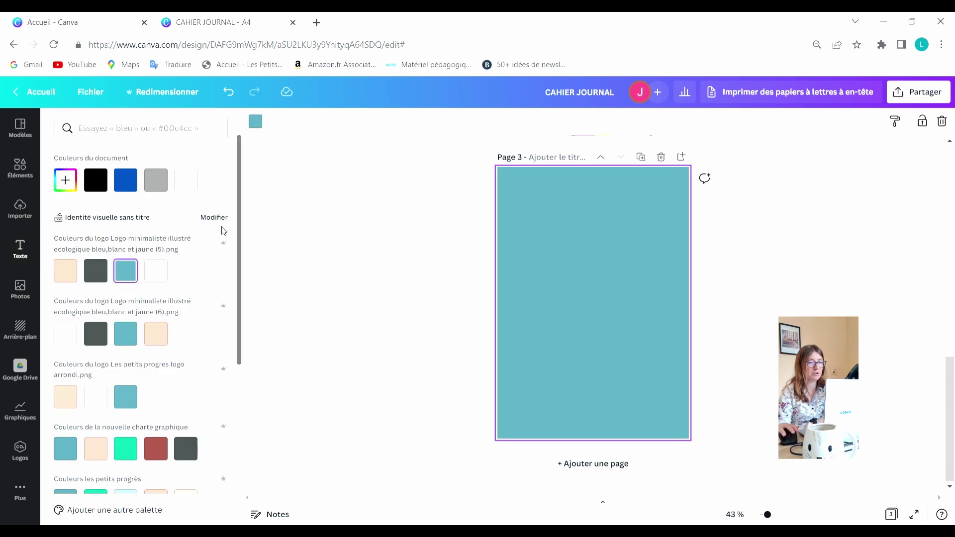
click(406, 225)
click(408, 225)
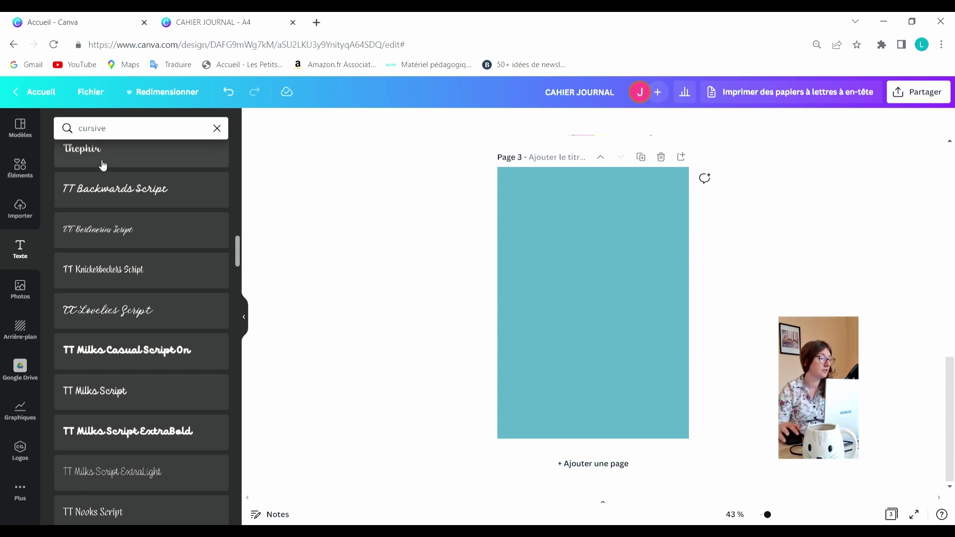
Search the elements library for "école" and restrict the results to graphics
click(24, 180)
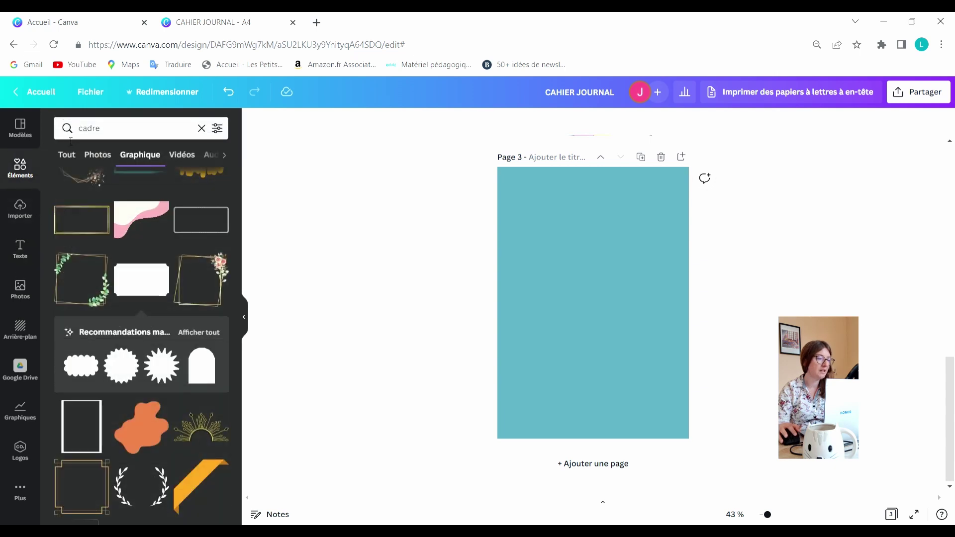
click(202, 128)
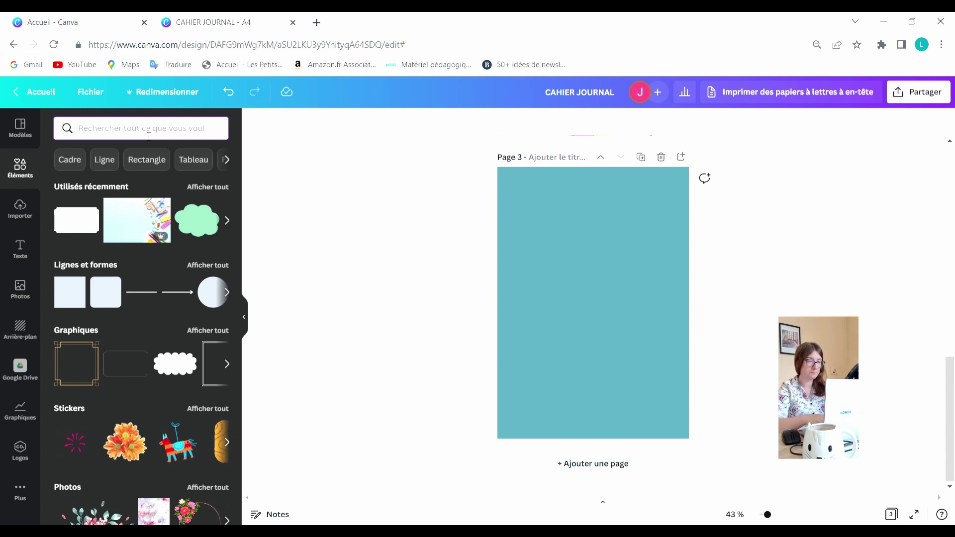
text(école)
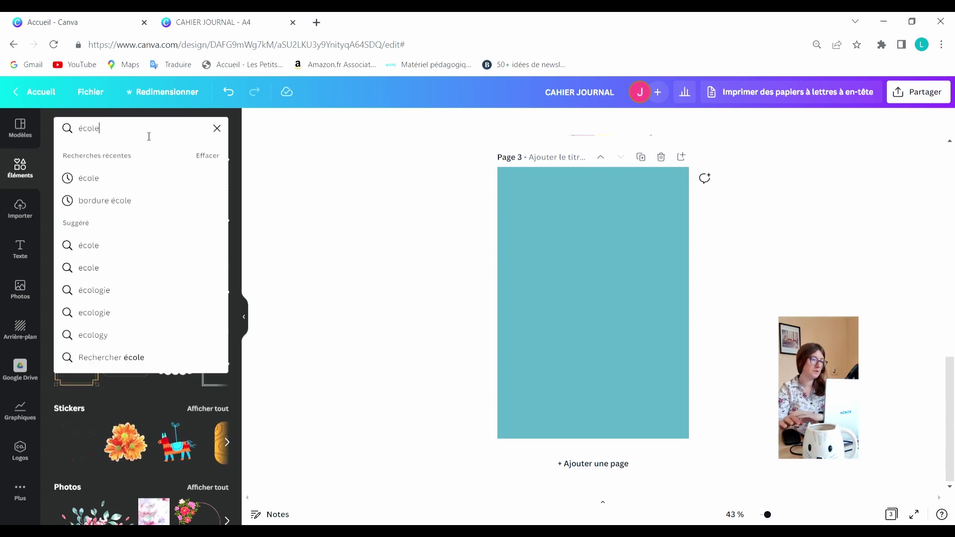
key(Return)
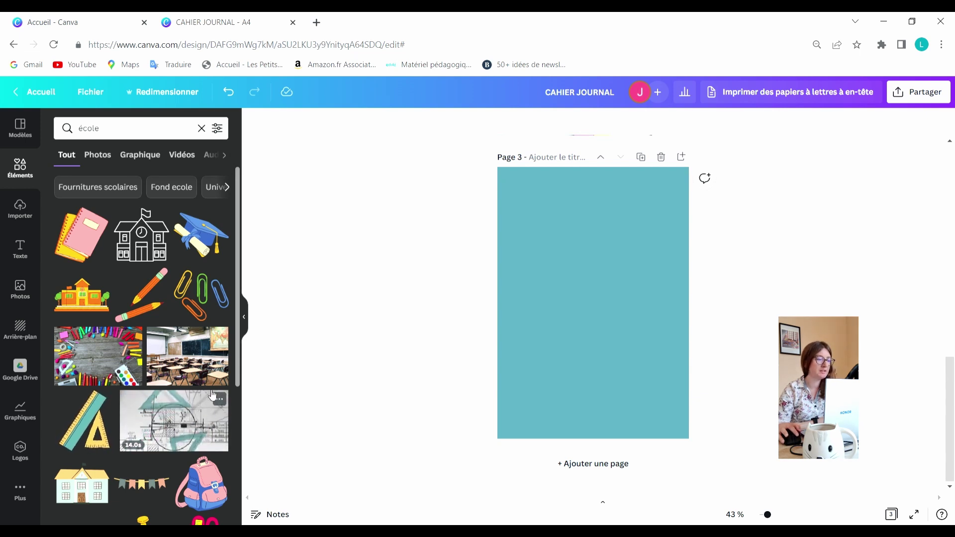
click(149, 157)
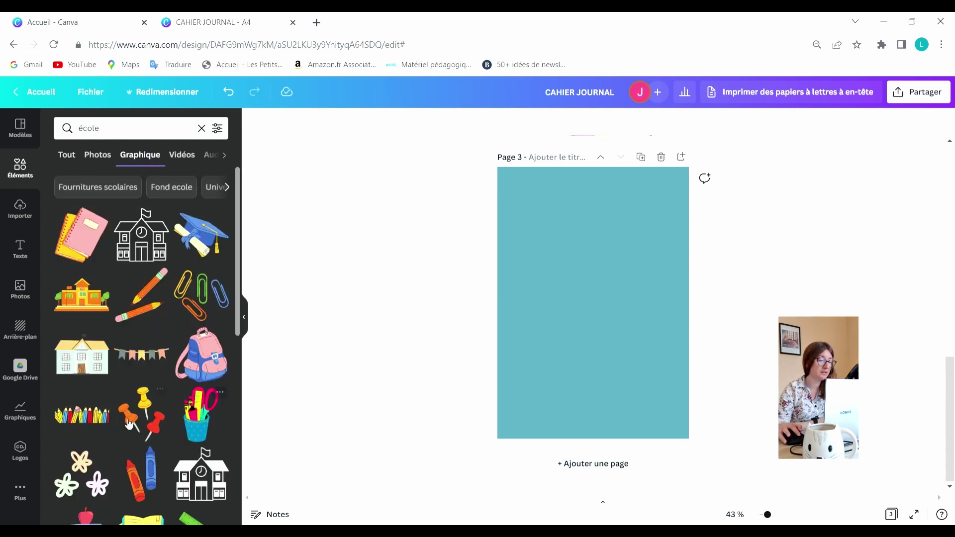
Insert the pink and yellow notebooks, the row of coloured pencils and the outlined ABC letters on page 3
click(88, 247)
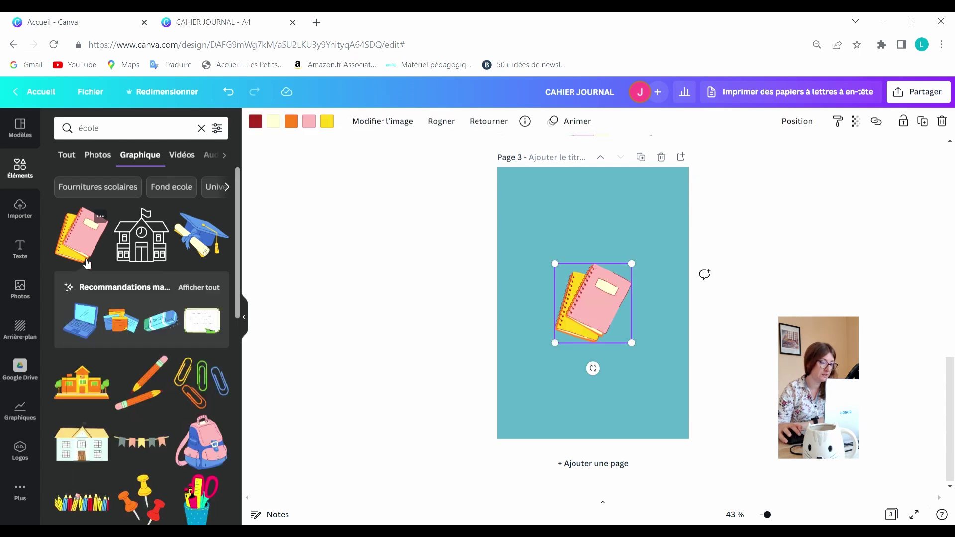
click(88, 503)
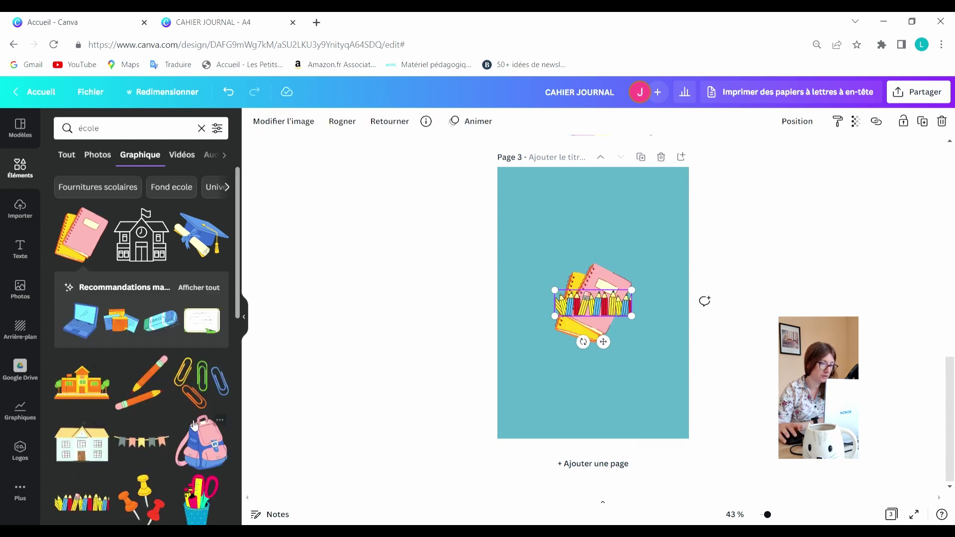
scroll(171, 392, down, 3)
scroll(171, 392, down, 3)
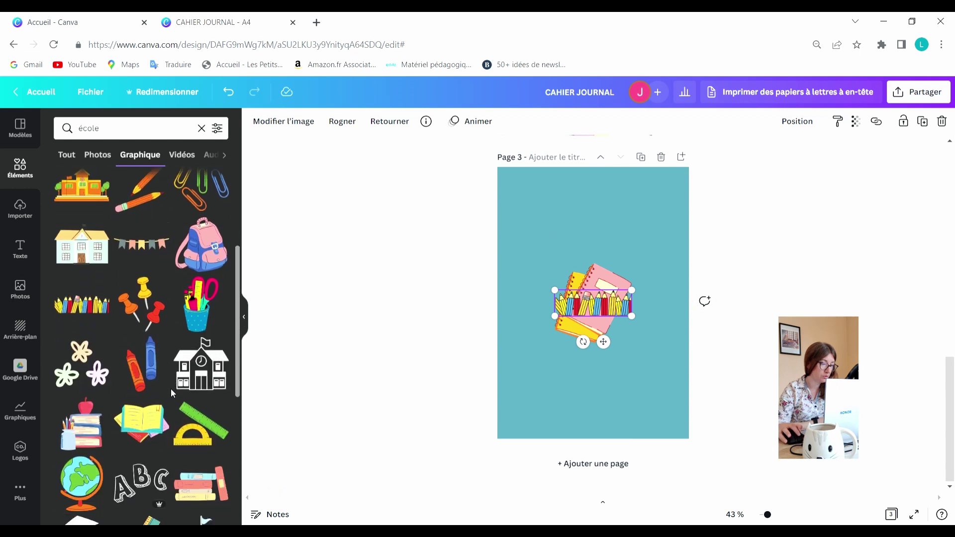
click(133, 435)
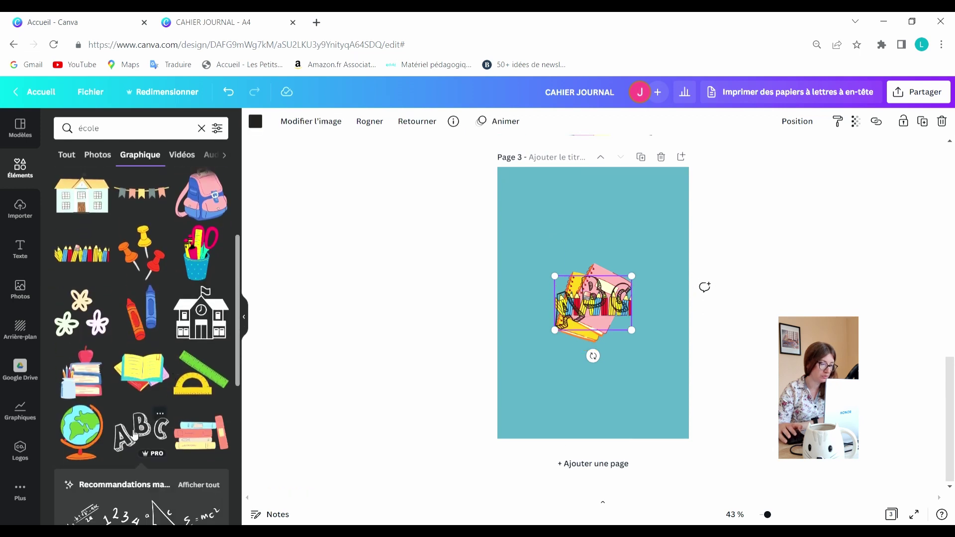
scroll(132, 432, down, 6)
scroll(133, 431, down, 6)
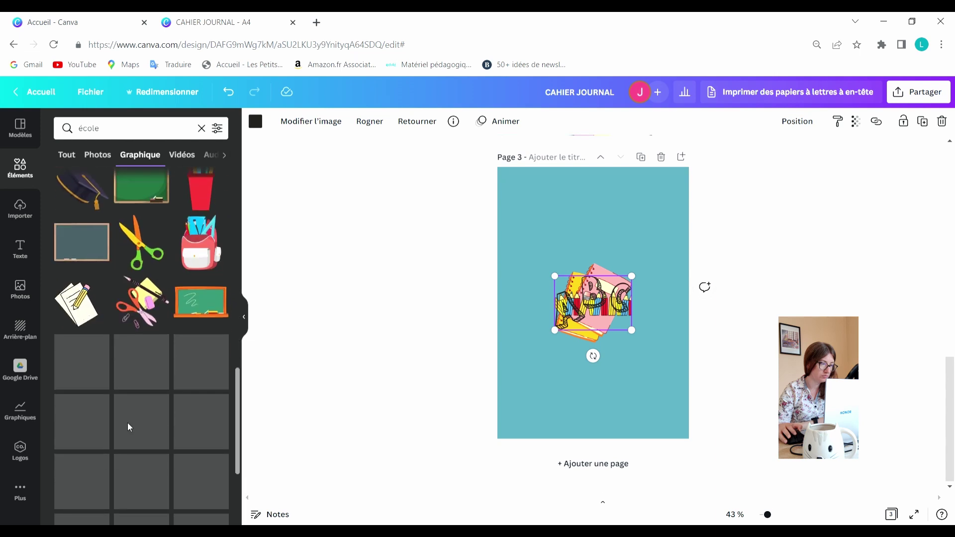
scroll(132, 429, down, 2)
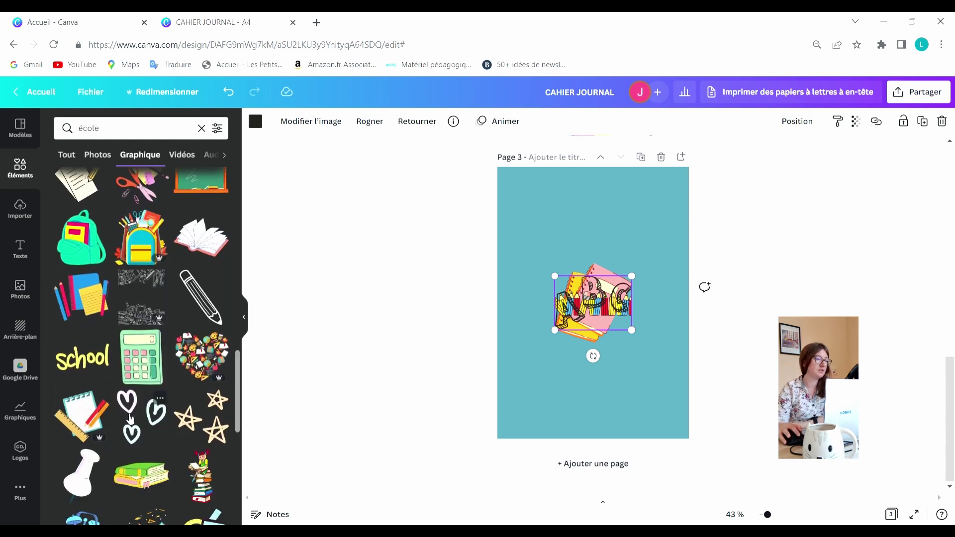
Search the graphics for "nounours" and insert the outlined waving teddy bear with a bow tie on page 3
click(132, 131)
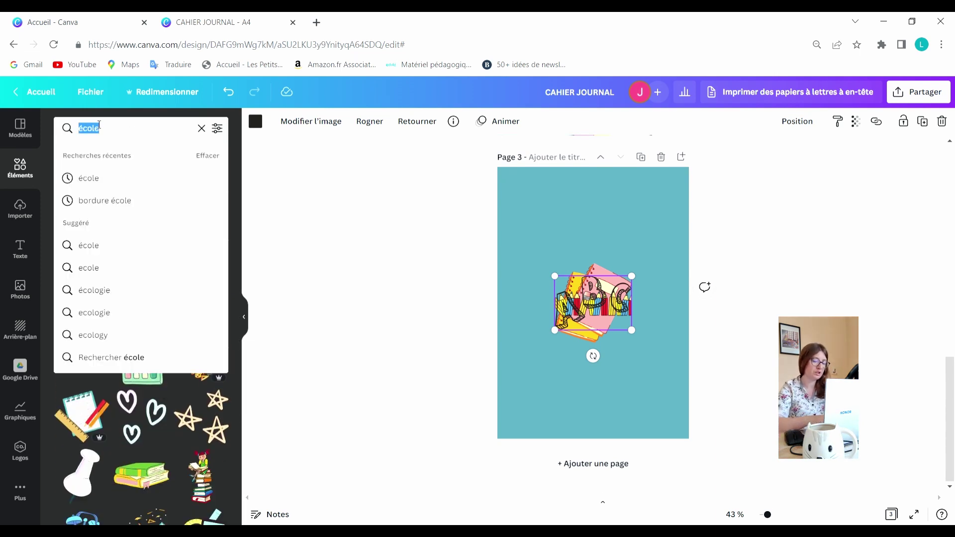
text(nounours)
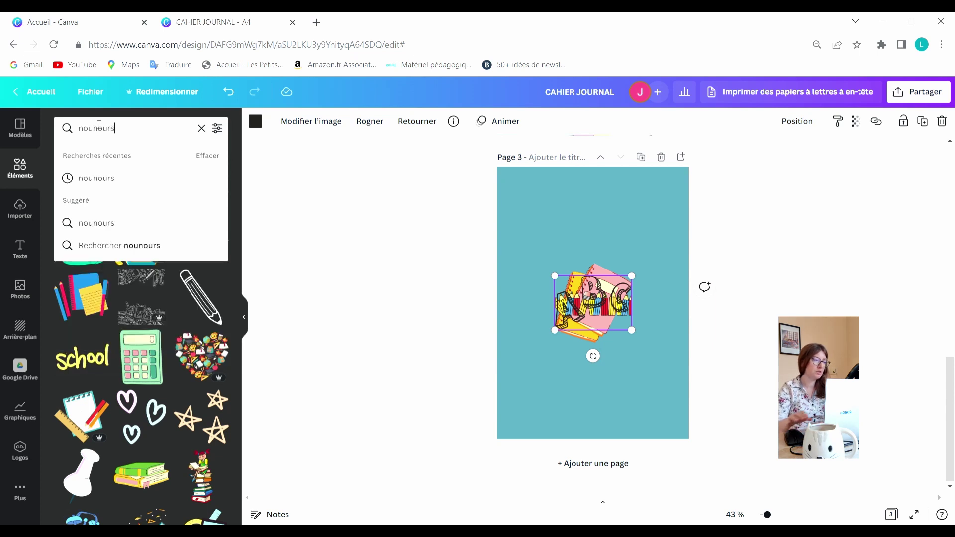
key(Return)
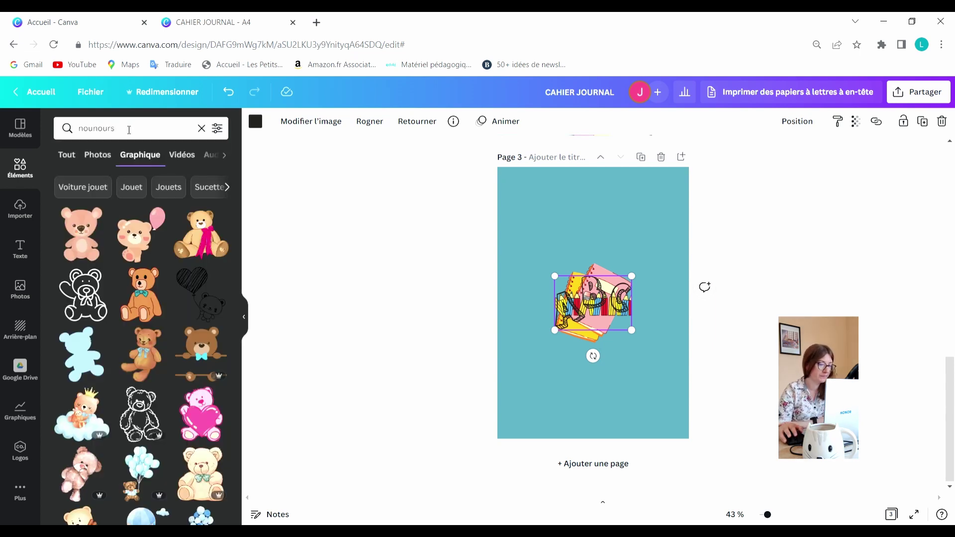
click(87, 291)
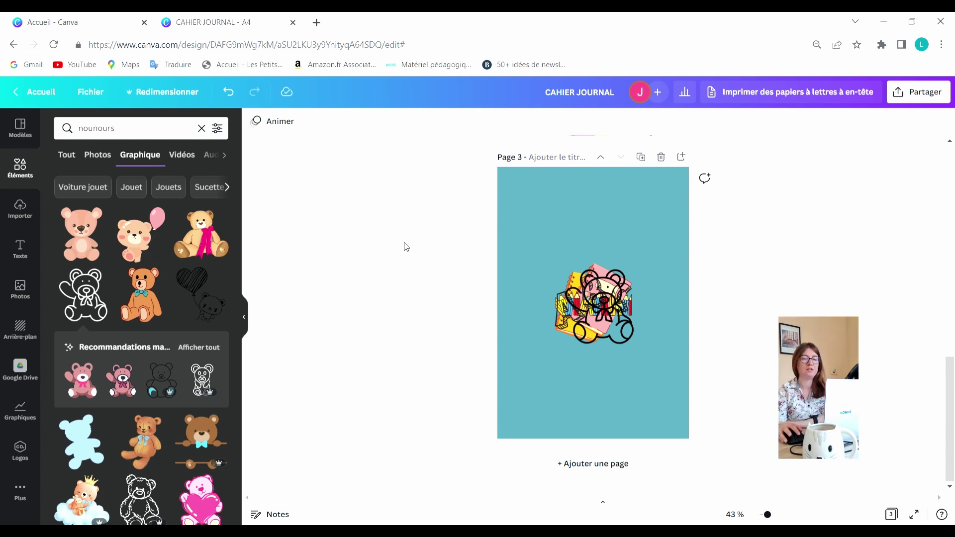
Move the teddy bear to the page's upper-left corner and enlarge the ABC letters in its upper part
drag(597, 320, 551, 234)
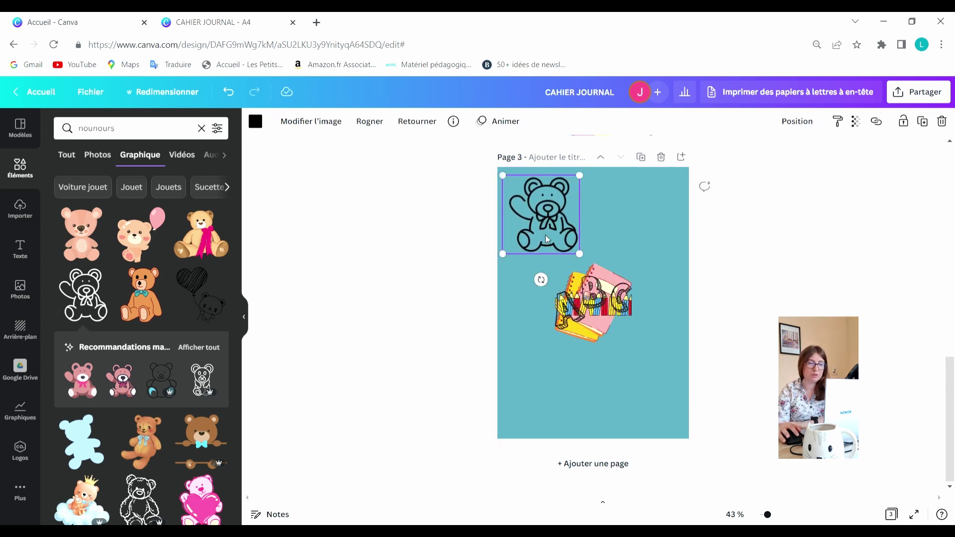
drag(611, 302, 662, 244)
Enlarge the row of coloured pencils so it spans the full page width along the bottom edge
mouse_move(592, 306)
mouse_down()
mouse_move(536, 430)
mouse_move(607, 416)
mouse_move(708, 427)
mouse_up()
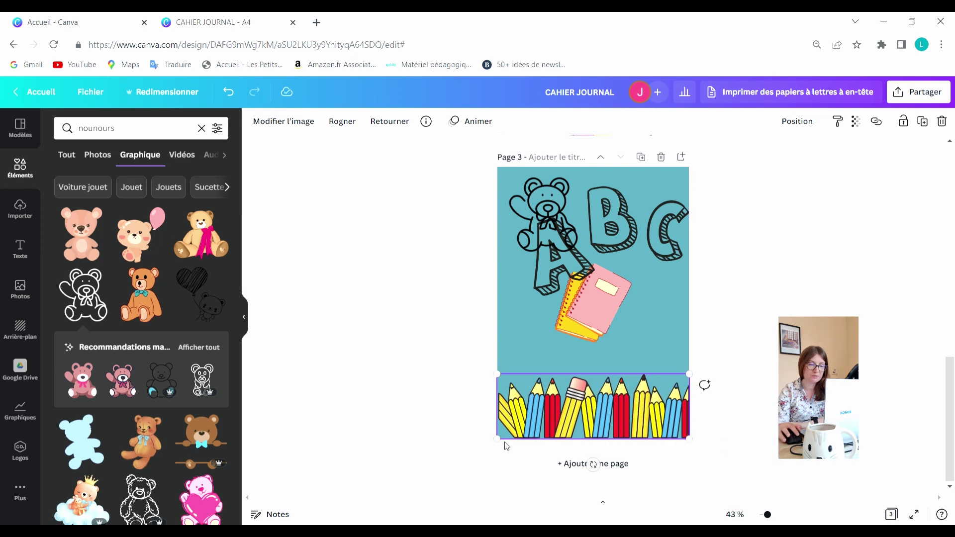
drag(507, 446, 497, 443)
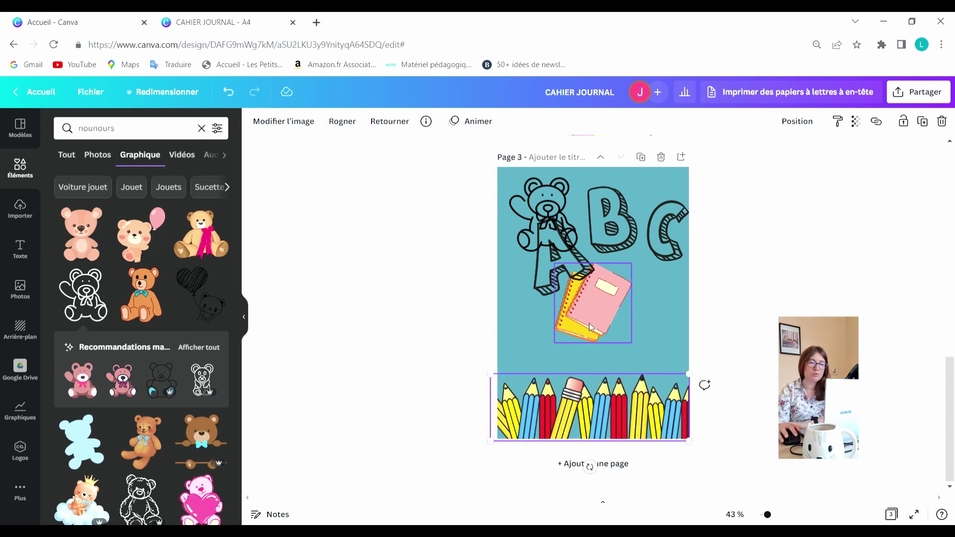
Move the notebooks to the page's upper-right corner and the ABC letters to the middle, above the pencils
mouse_move(589, 323)
mouse_down()
mouse_move(606, 326)
mouse_move(651, 239)
mouse_up()
click(647, 240)
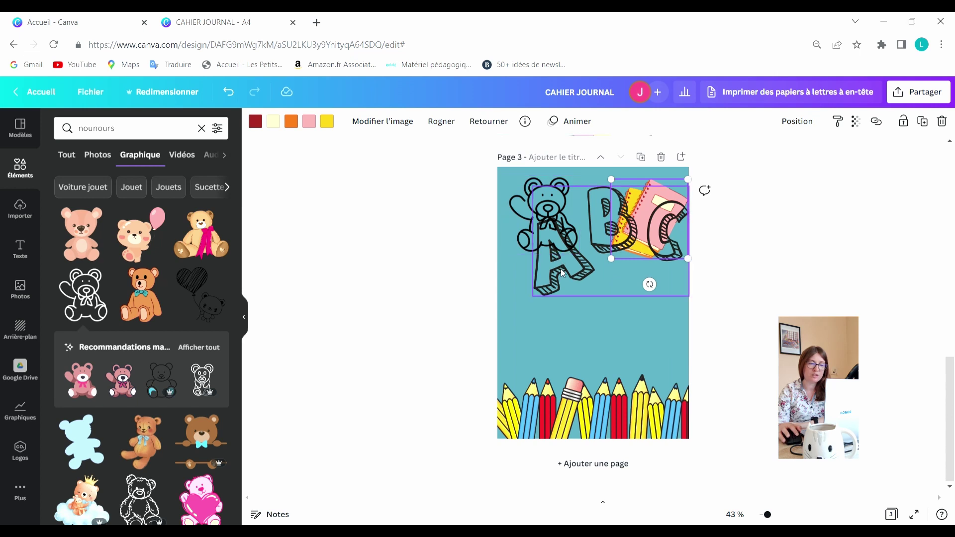
drag(560, 269, 549, 352)
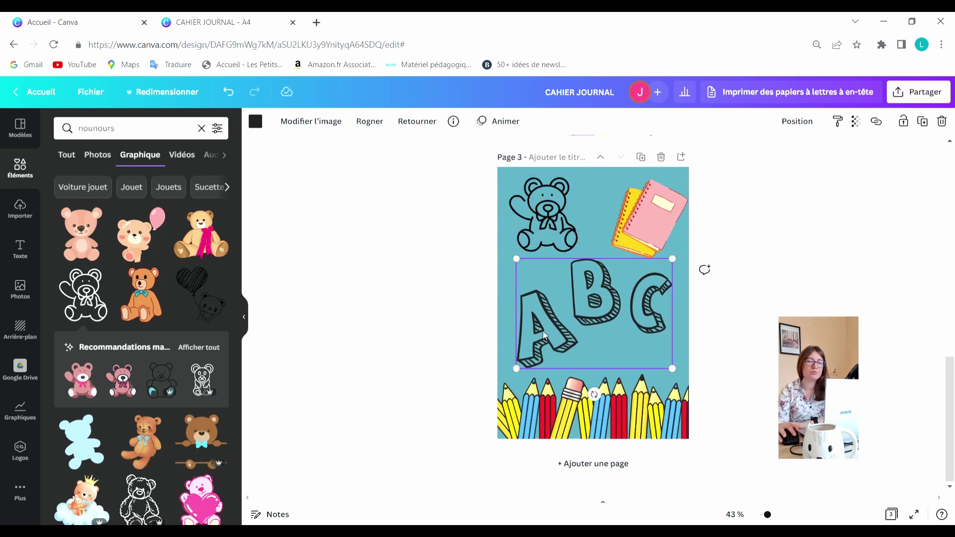
click(771, 332)
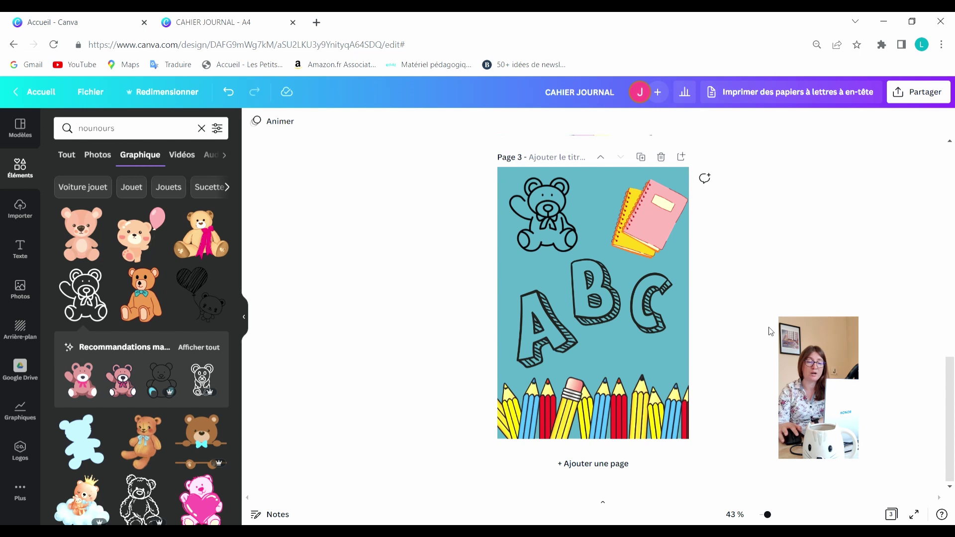
Recolour the ABC letters on page 3 white
click(587, 306)
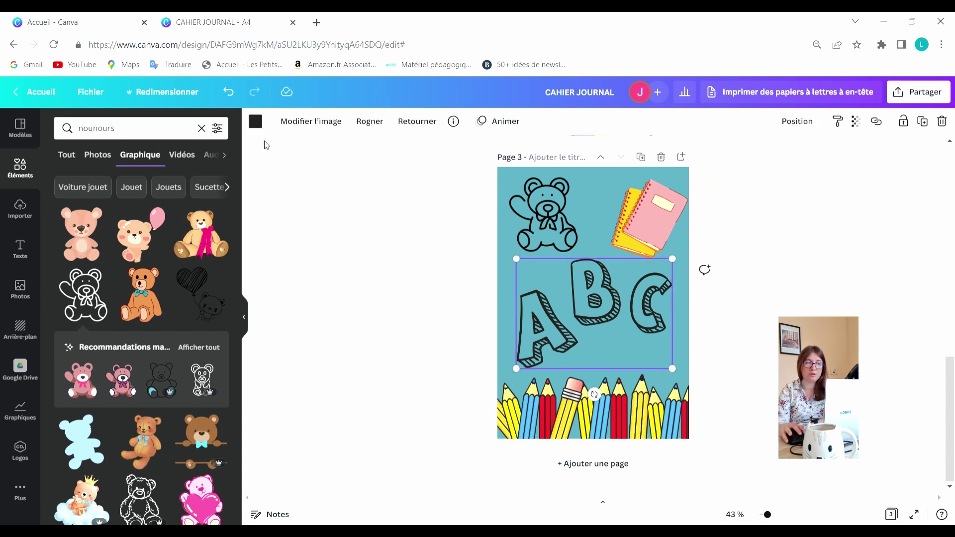
click(256, 123)
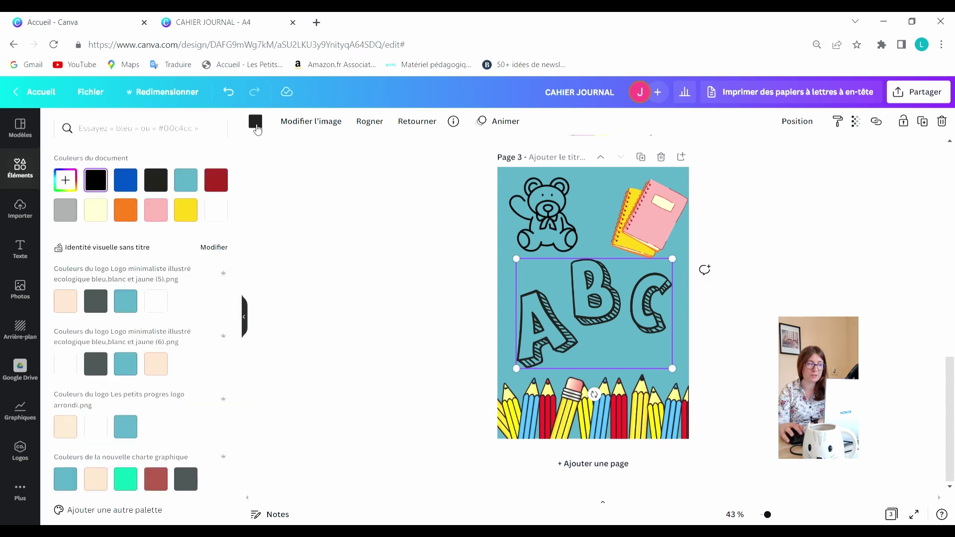
click(222, 215)
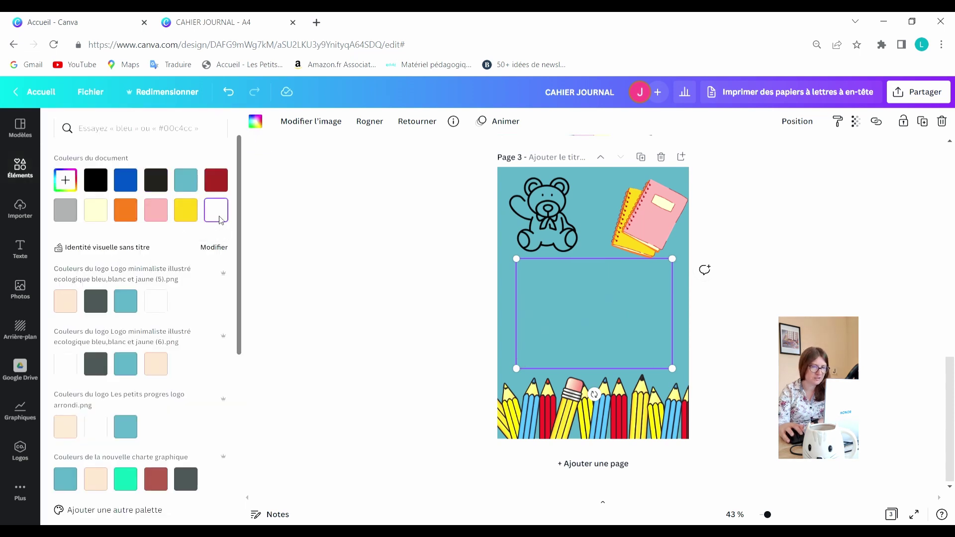
click(434, 294)
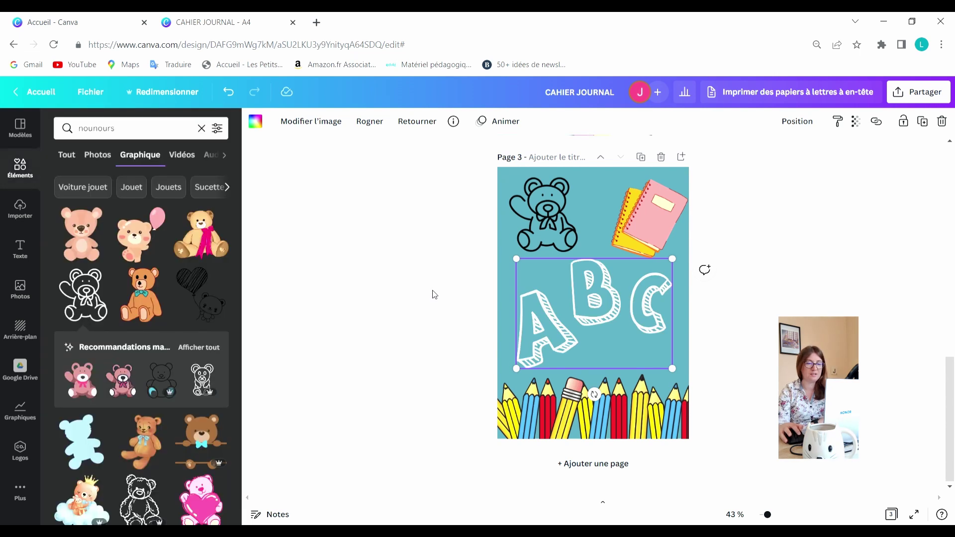
Recolour the notebooks graphic on page 3, changing its dark red outline to black and its cream parts to white (#feffff)
click(657, 212)
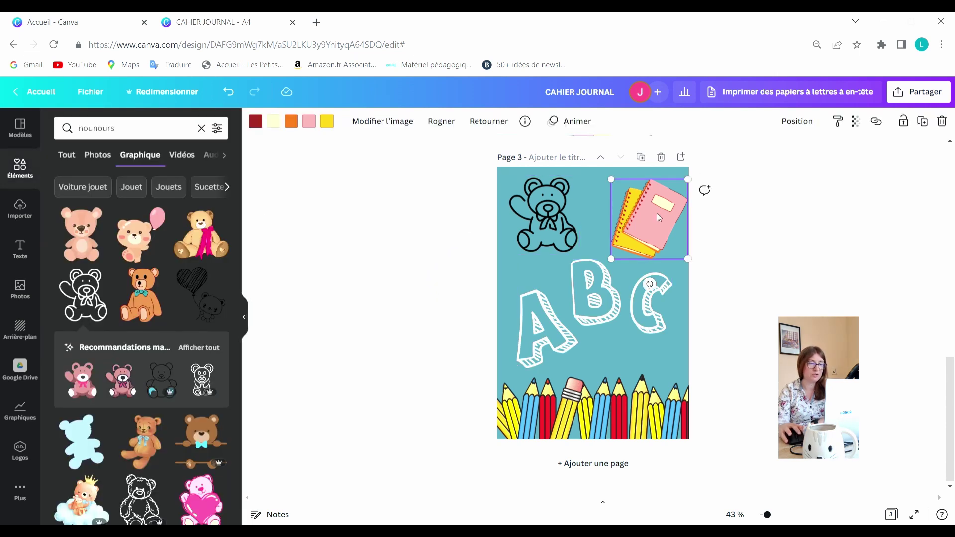
click(256, 122)
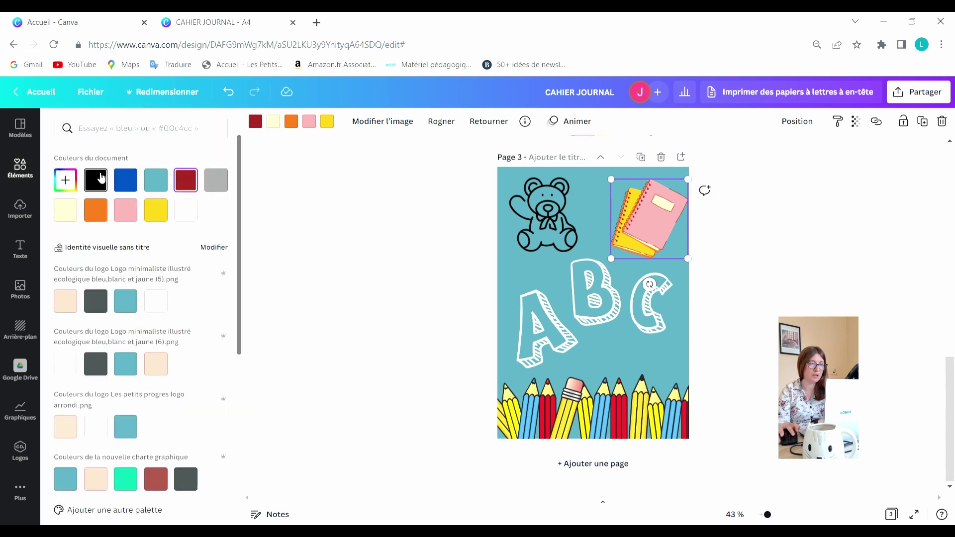
click(95, 179)
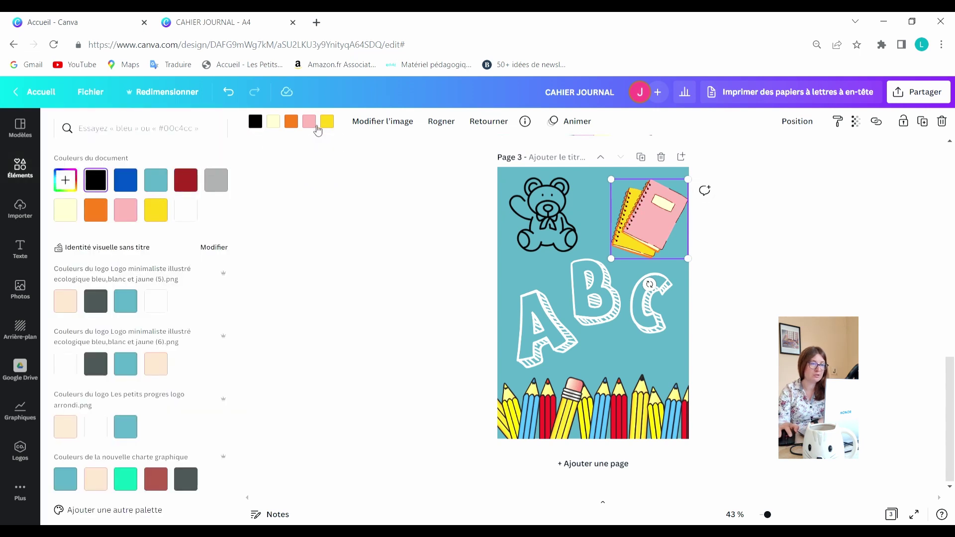
click(279, 124)
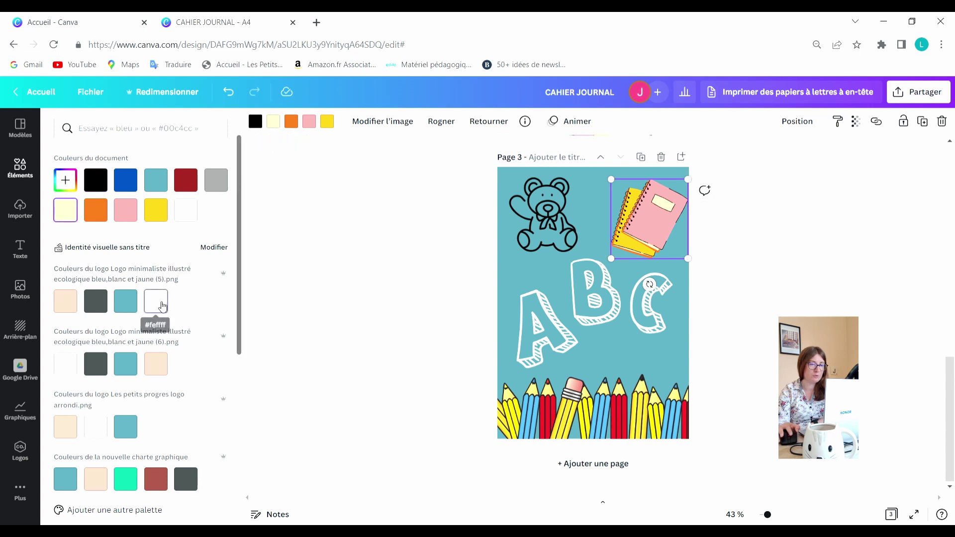
click(162, 305)
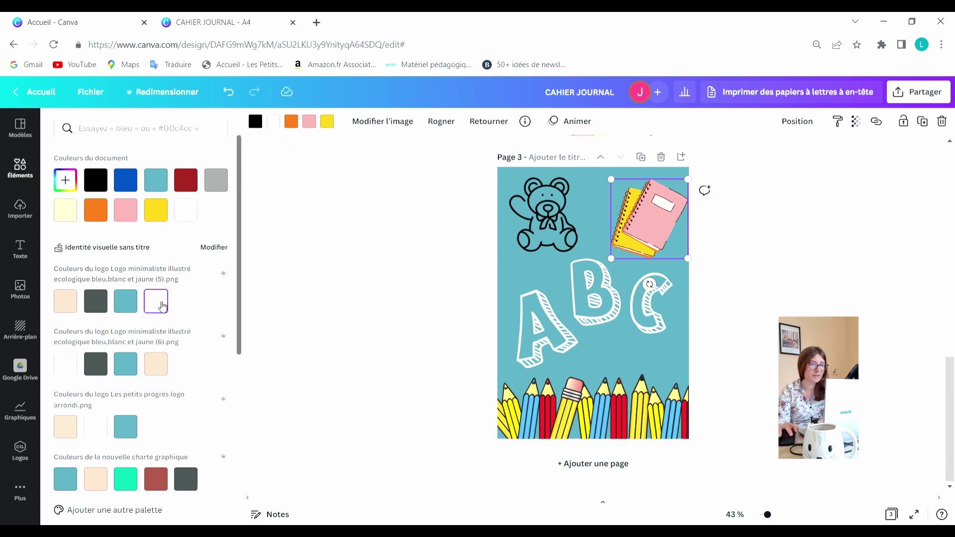
Change the yellow of the notebooks graphic to the lighter default yellow
click(316, 126)
click(292, 124)
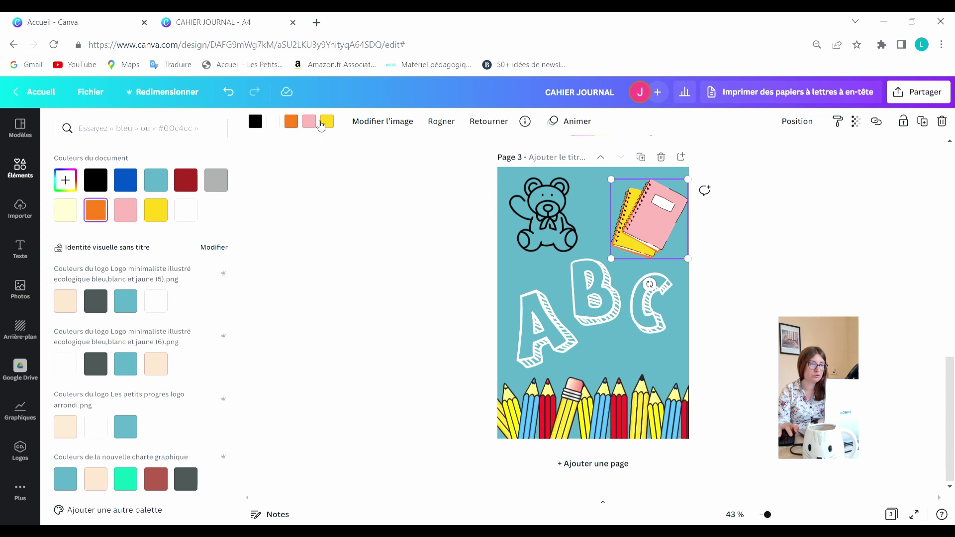
click(334, 125)
scroll(181, 305, down, 6)
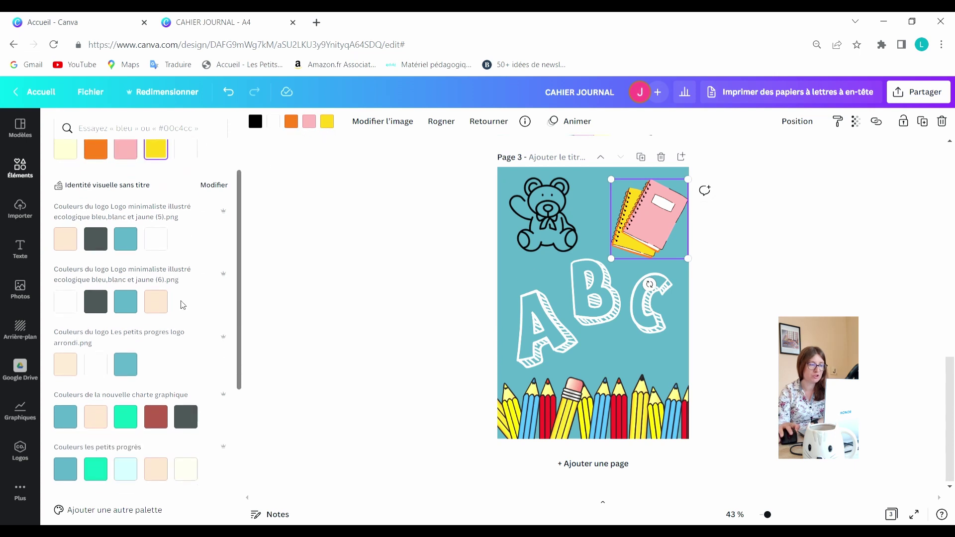
click(157, 469)
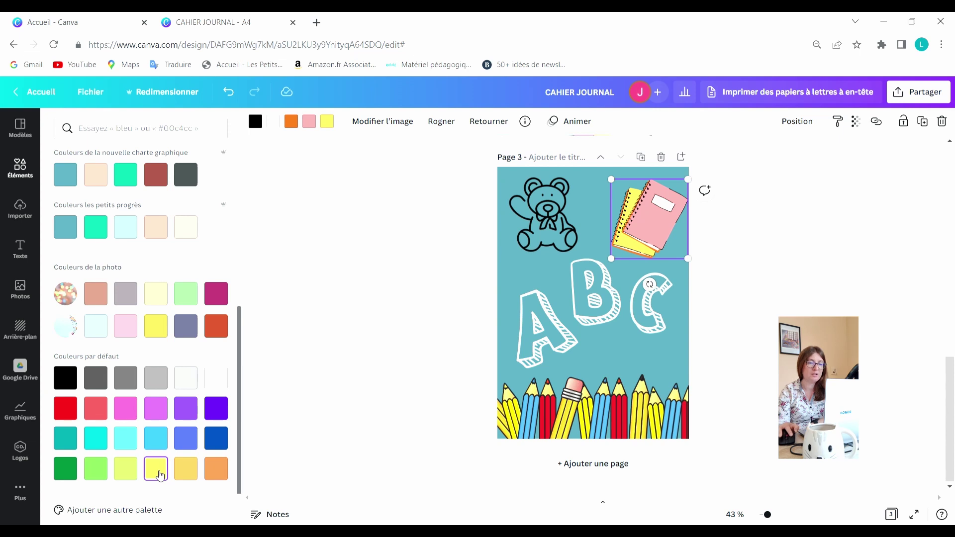
key(Escape)
key(Escape)
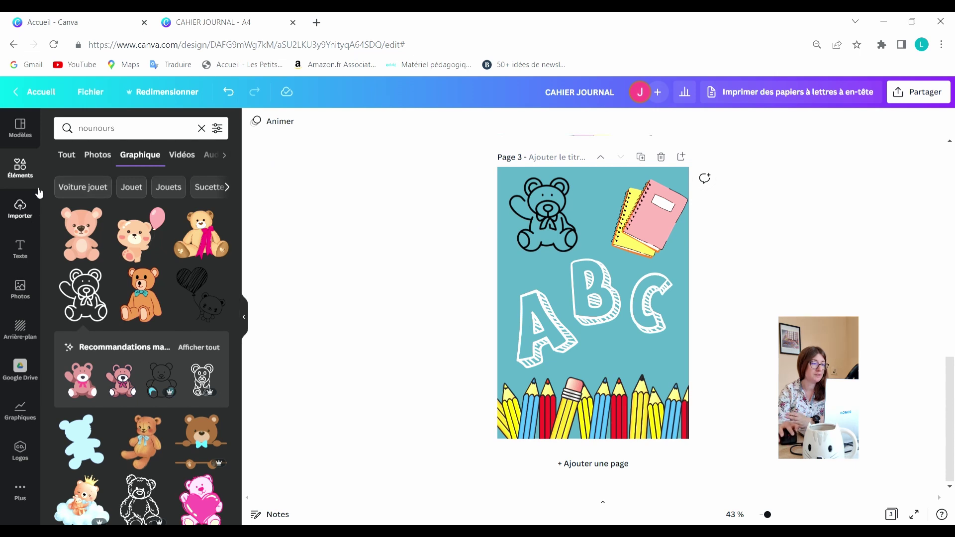
Search the graphics for "bulle", insert the white cloud-shaped thought bubble and enlarge it to almost the full page width
click(202, 128)
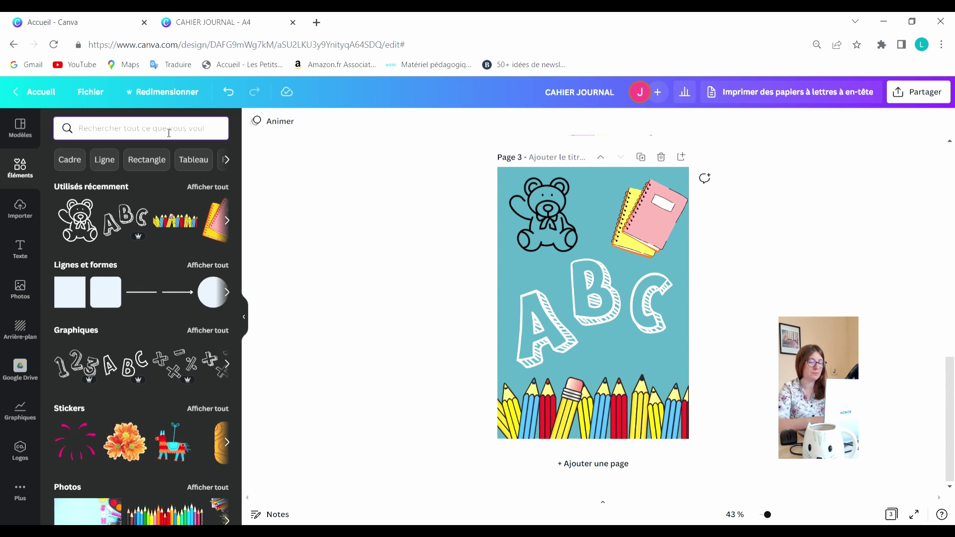
text(bulle)
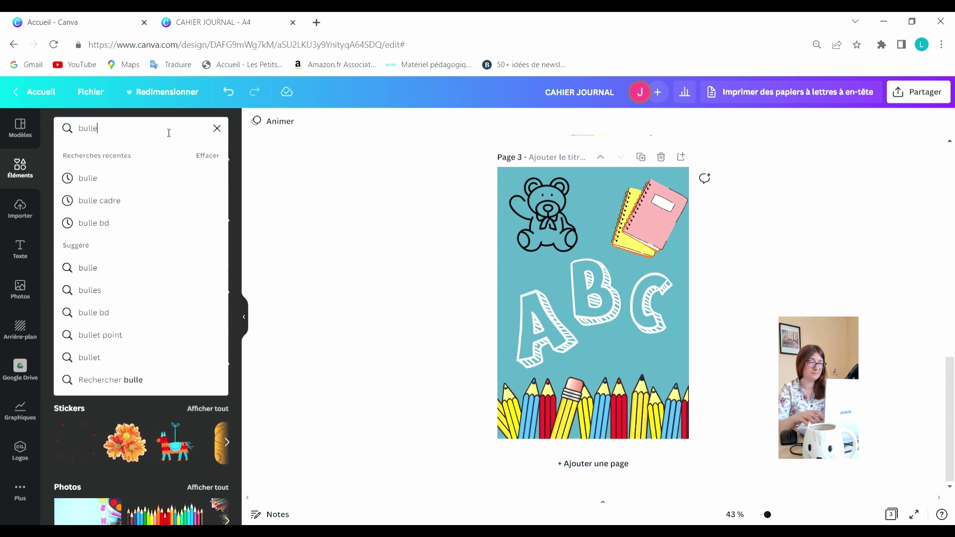
key(Return)
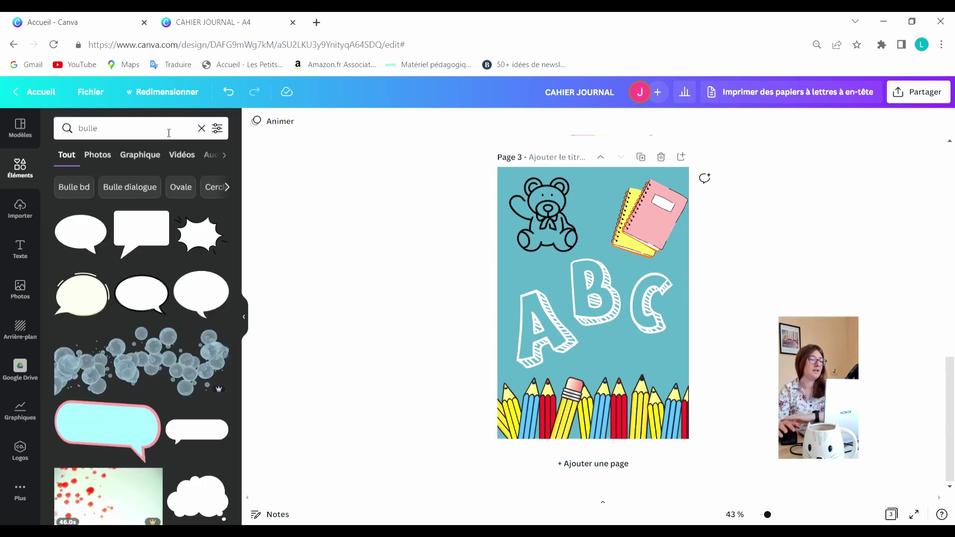
click(141, 157)
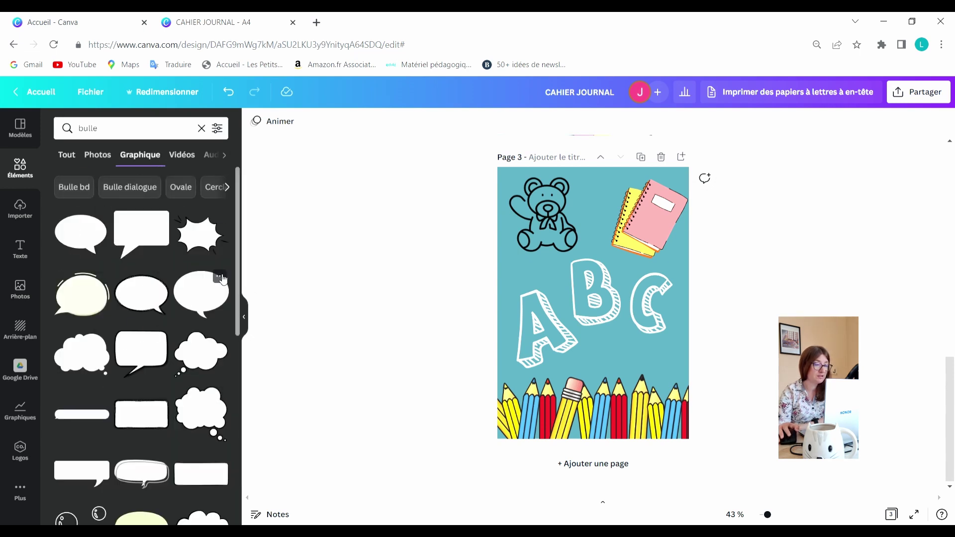
scroll(213, 271, down, 3)
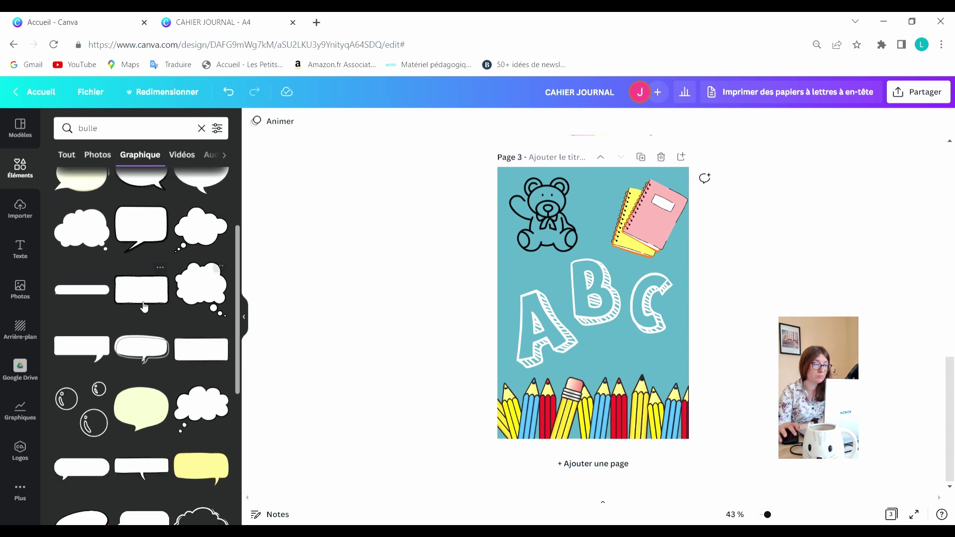
click(96, 242)
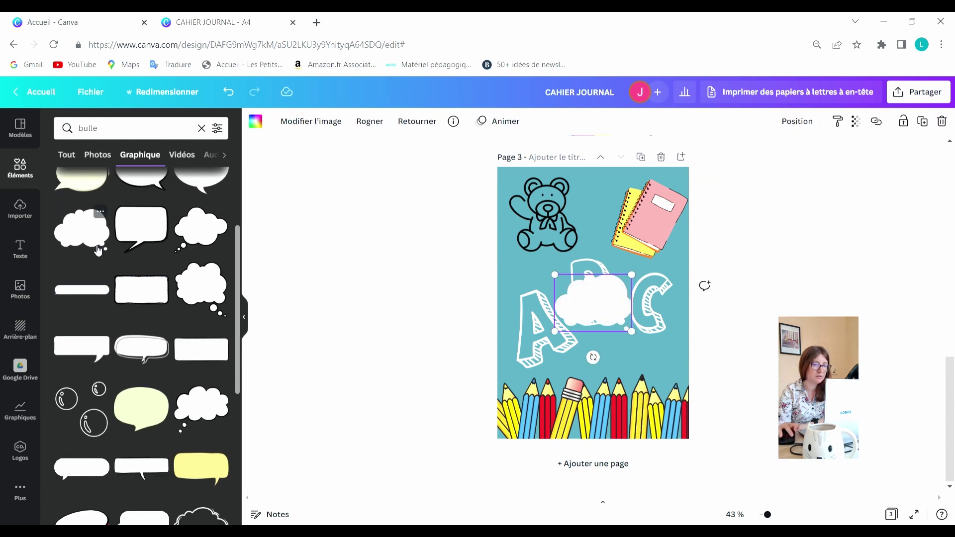
drag(554, 331, 505, 369)
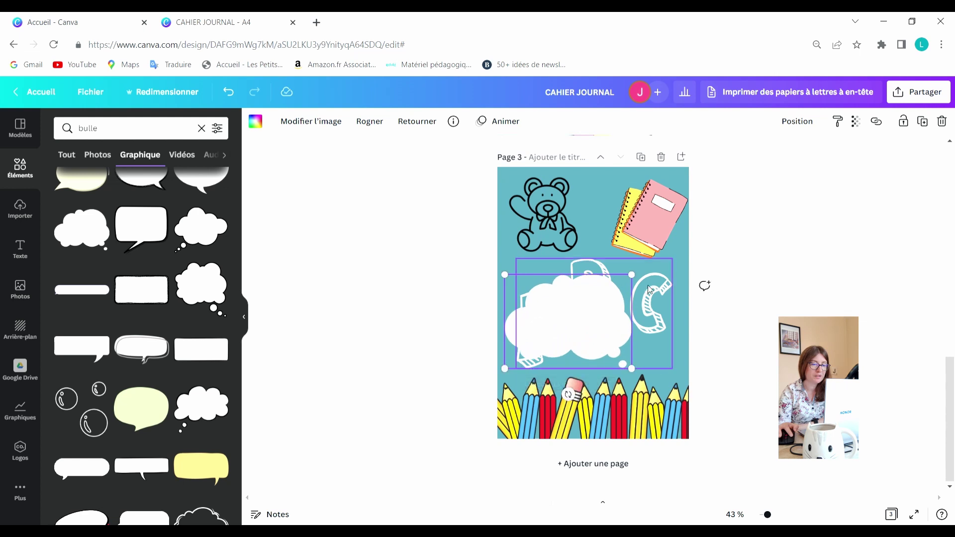
drag(631, 274, 696, 265)
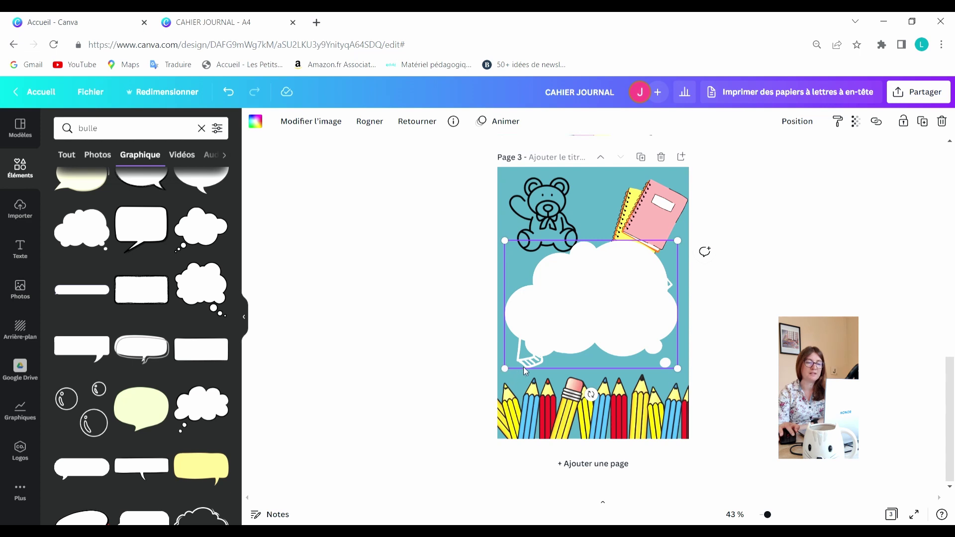
Shrink the ABC letters, tilt them and place them between the teddy bear and the notebooks, moving the cloud bubble out of the way
drag(582, 314, 574, 396)
drag(616, 285, 614, 205)
drag(671, 179, 585, 278)
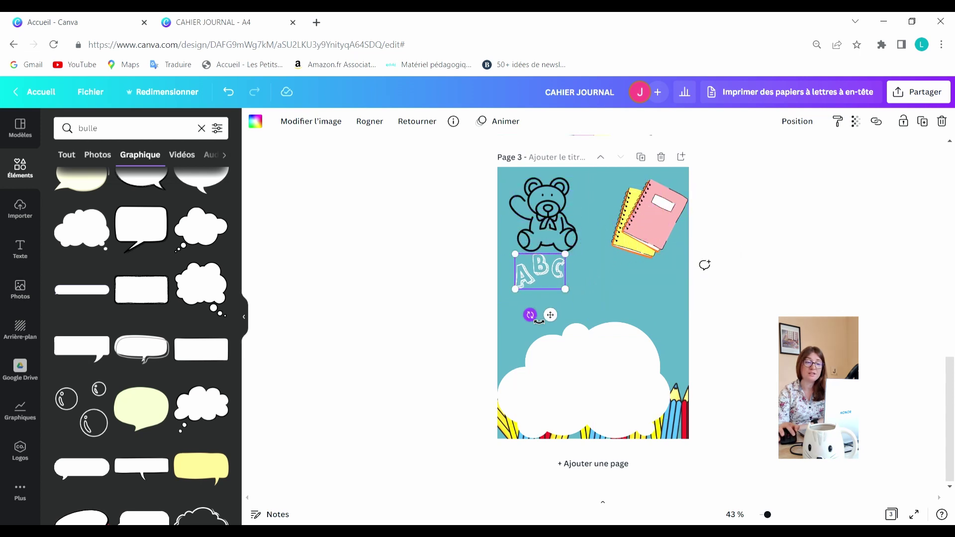
drag(537, 327, 584, 339)
drag(547, 292, 603, 223)
Centre the cloud bubble between the top graphics and the pencils, and flip it horizontally
drag(597, 358, 600, 299)
drag(599, 299, 627, 302)
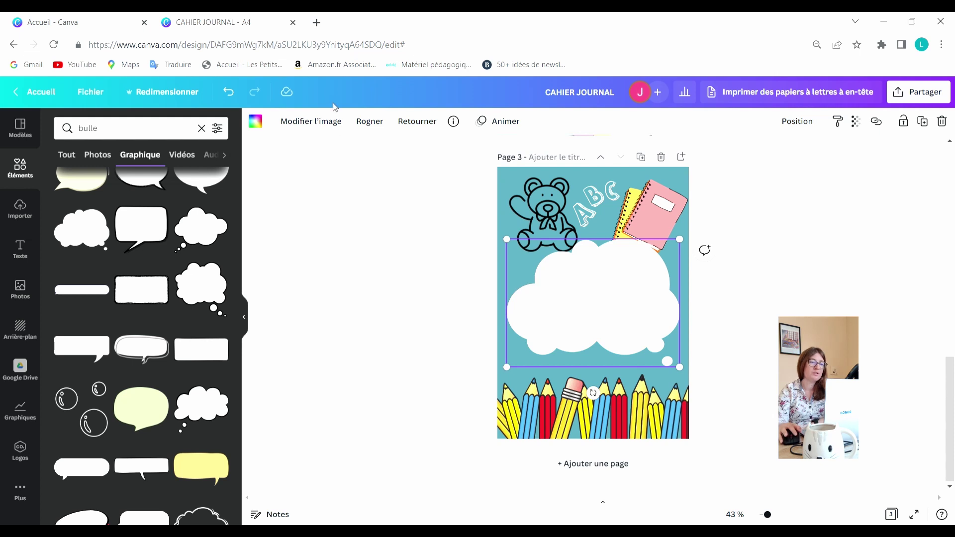
click(428, 124)
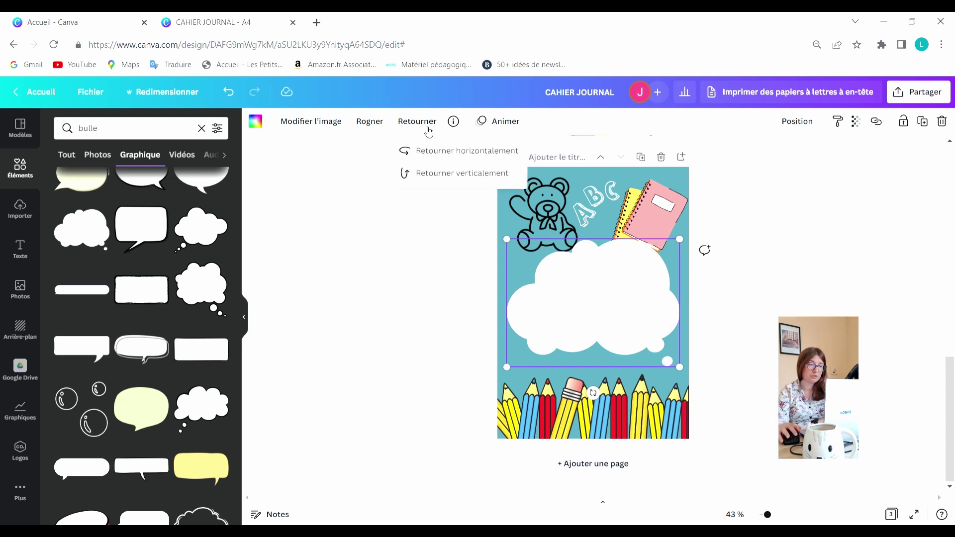
click(434, 154)
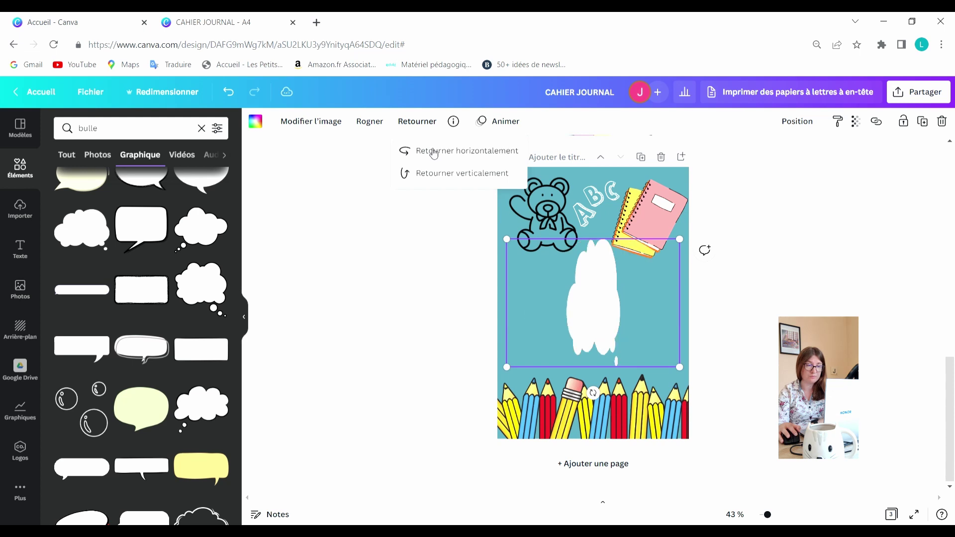
click(332, 264)
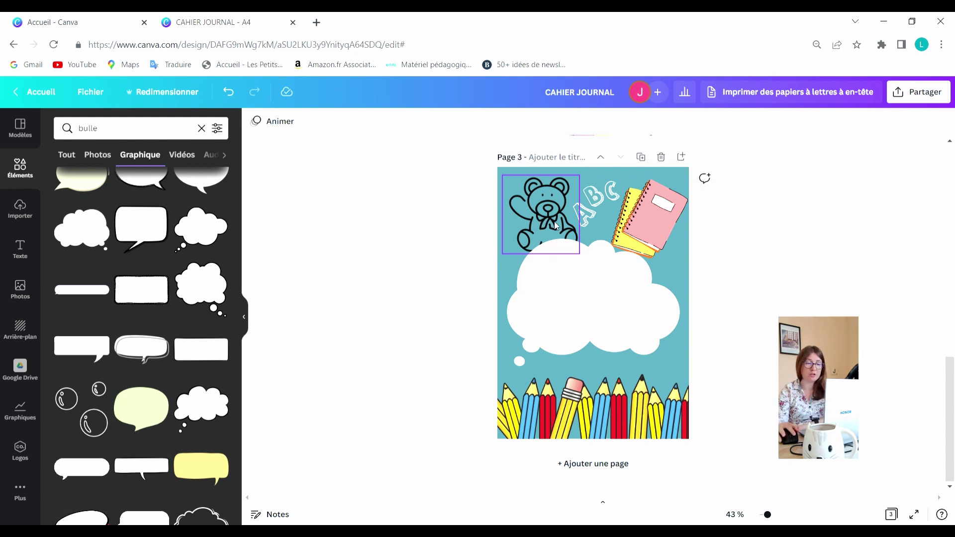
mouse_move(591, 331)
mouse_down()
mouse_move(603, 337)
mouse_move(596, 334)
mouse_up()
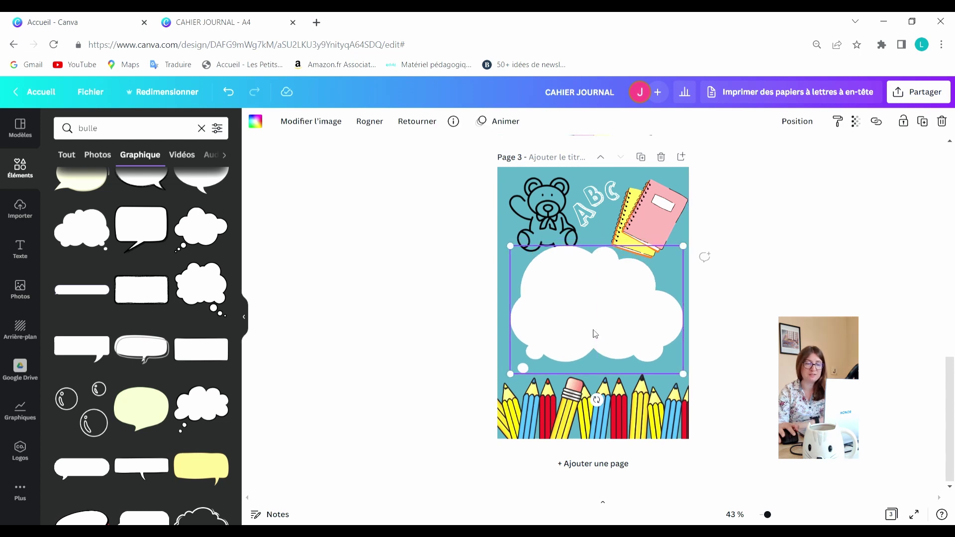
Bring the teddy bear forward one level and shift it slightly to the page's left edge
click(551, 215)
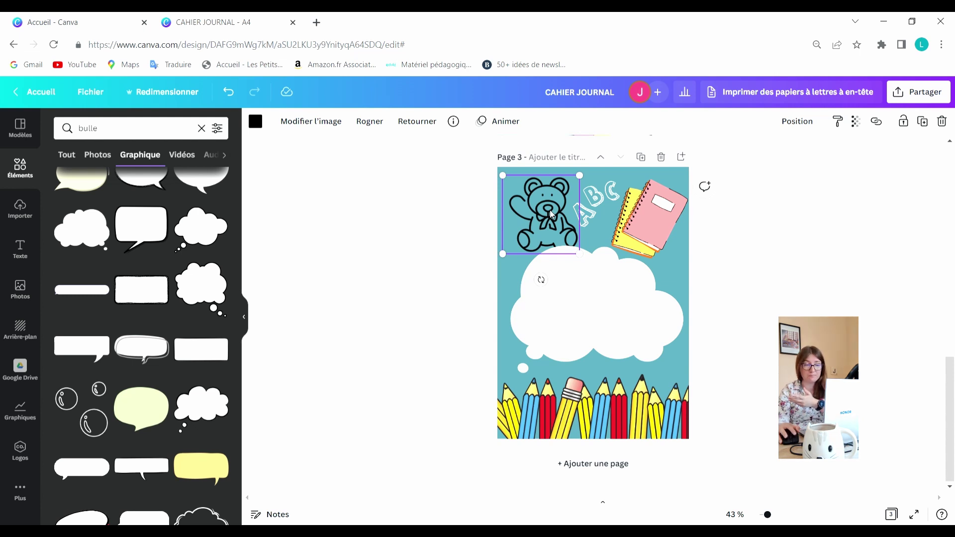
right_click(551, 215)
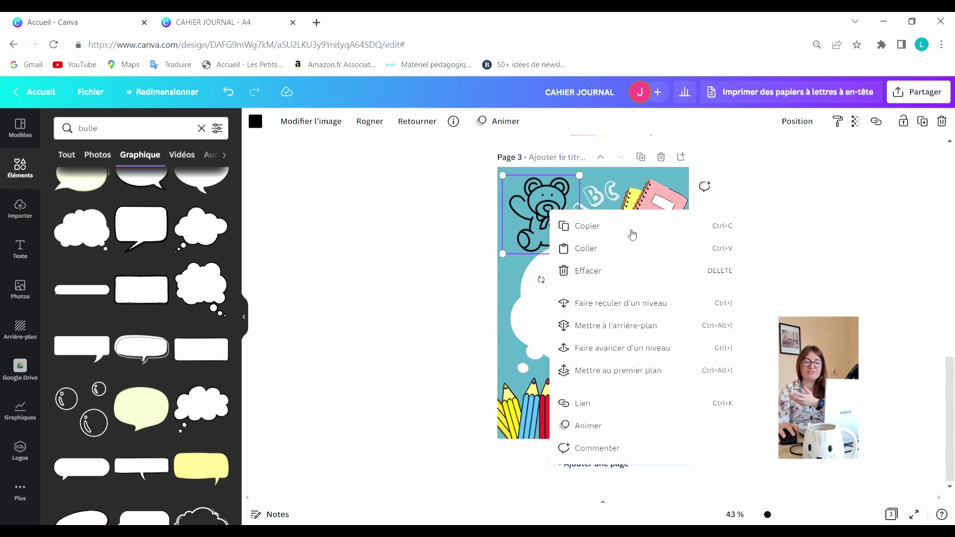
click(672, 349)
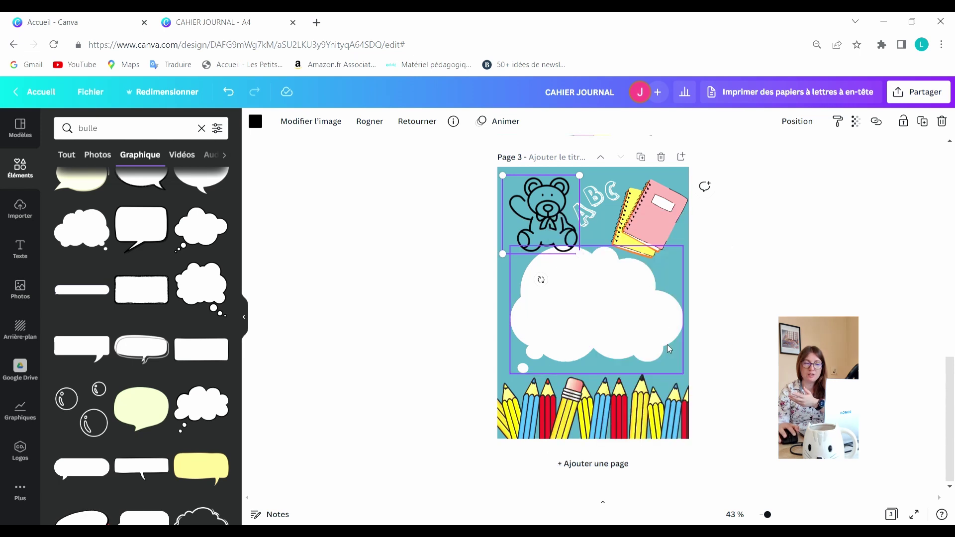
click(440, 260)
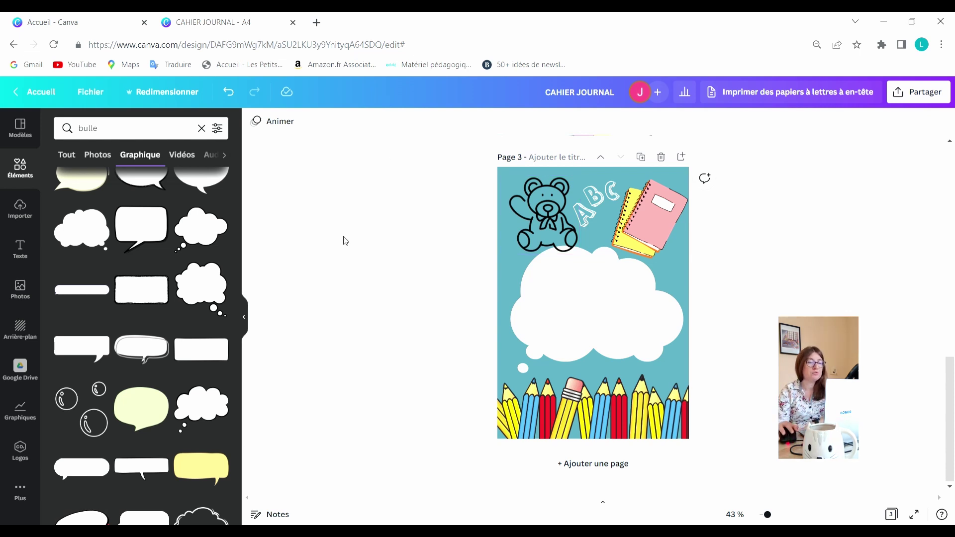
drag(522, 206, 517, 206)
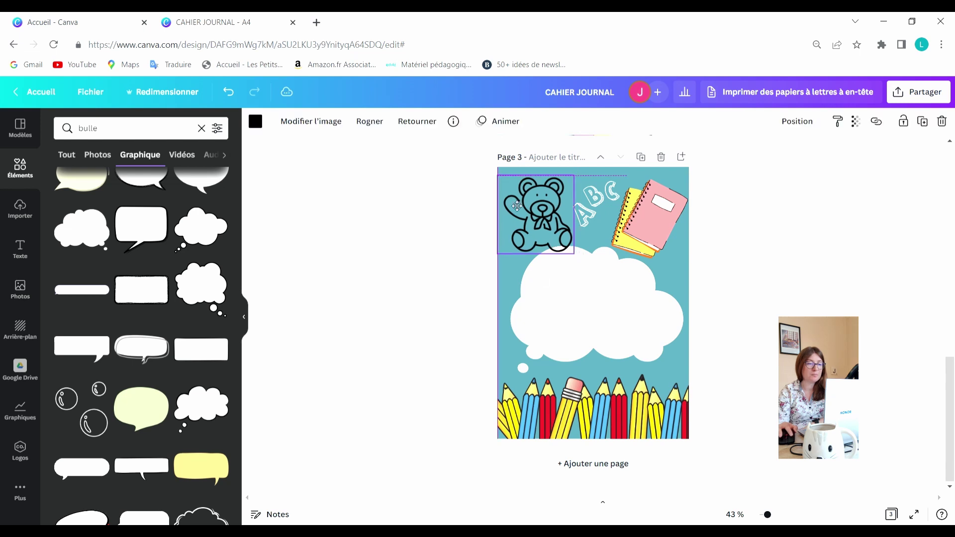
click(361, 247)
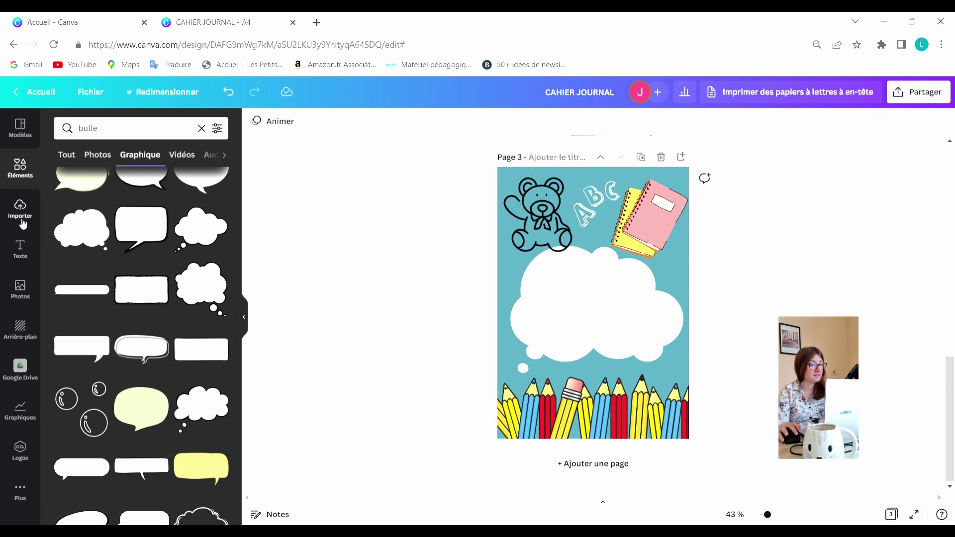
Search the text fonts for "enfant", insert a text in Mango AC and enter "CAHIER JOURNAL" as its content
click(28, 250)
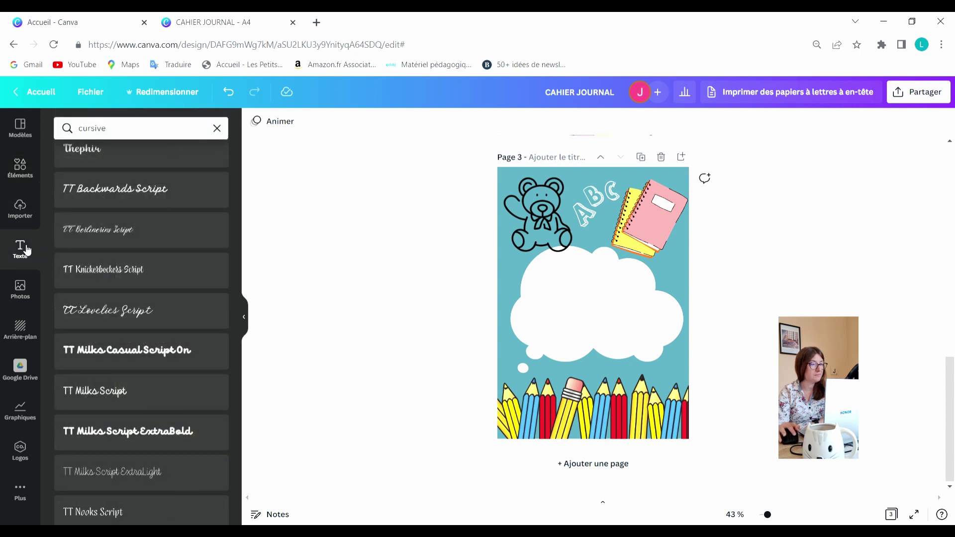
click(132, 135)
drag(132, 136, 77, 129)
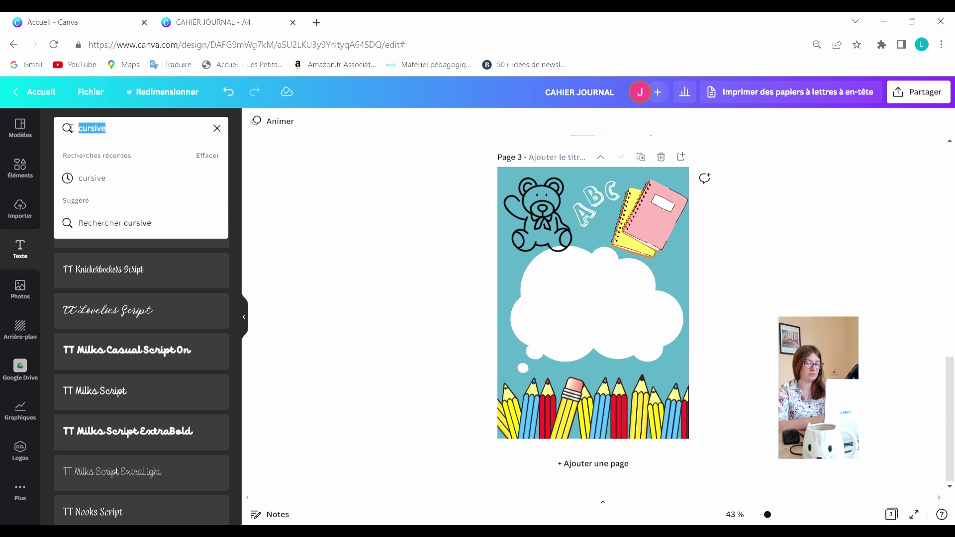
text(enfant)
key(Return)
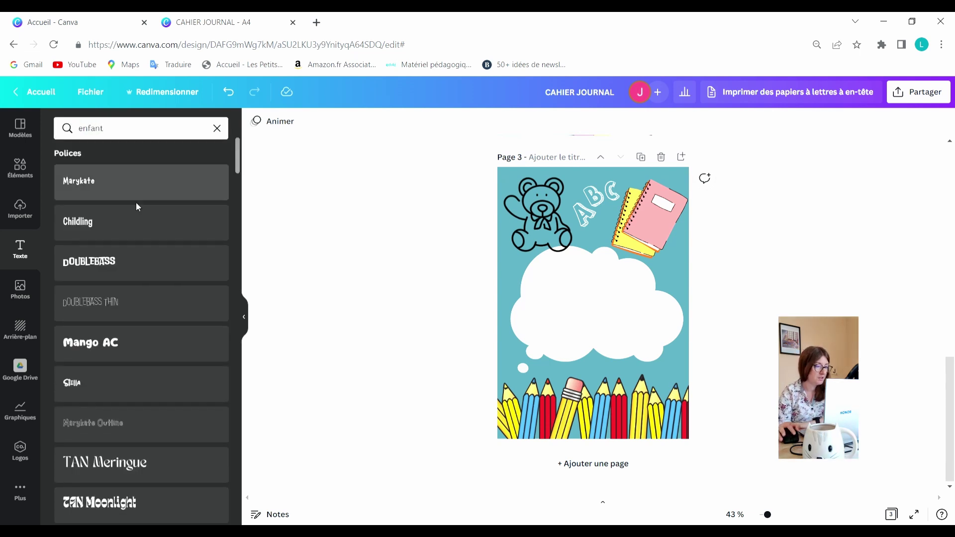
click(154, 347)
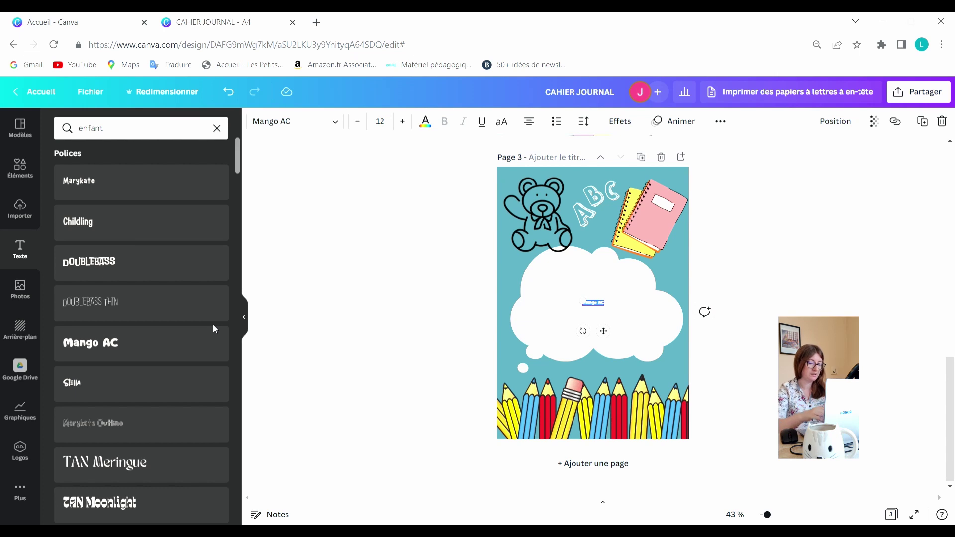
text(JAHIER JOURNAL)
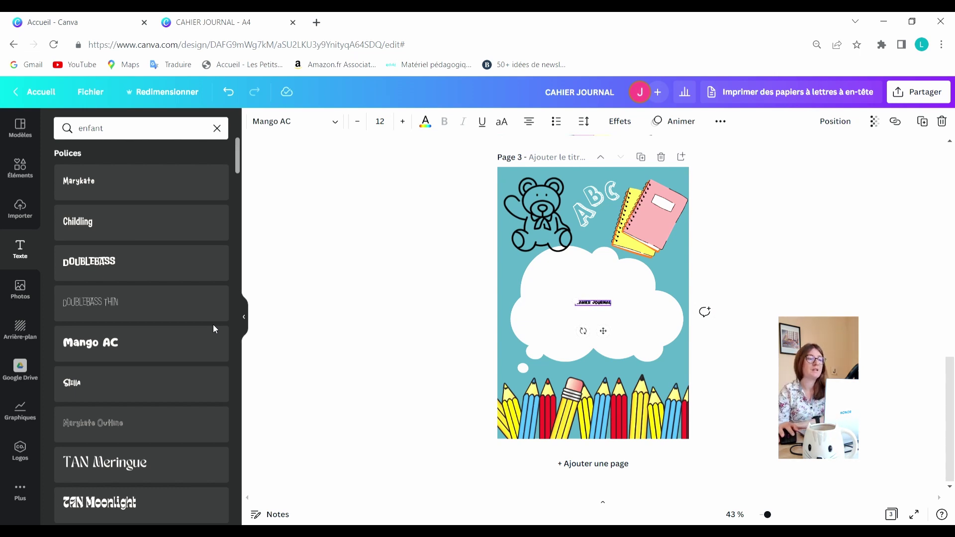
Enlarge the "CAHIER JOURNAL" title to font size 47 and move it into the upper part of the cloud bubble
click(390, 128)
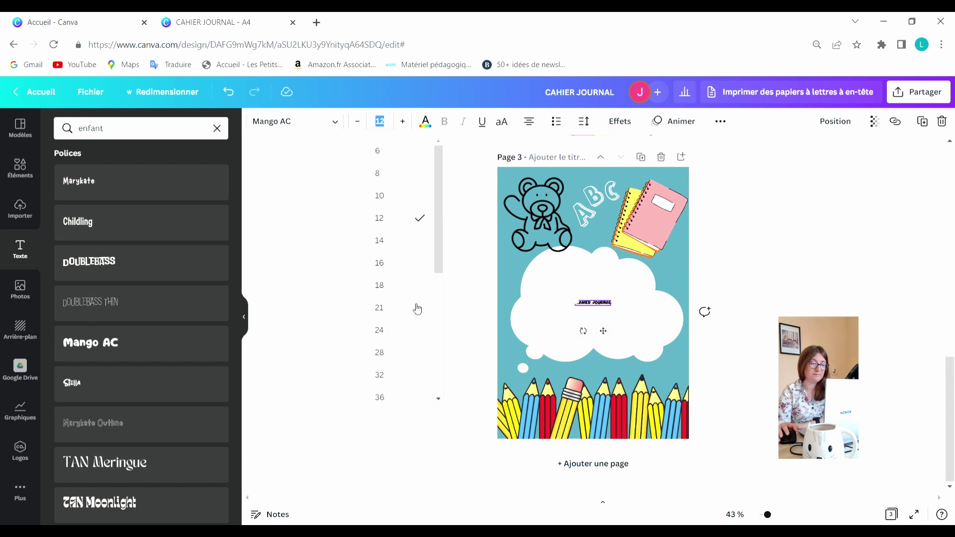
scroll(415, 307, down, 5)
click(400, 285)
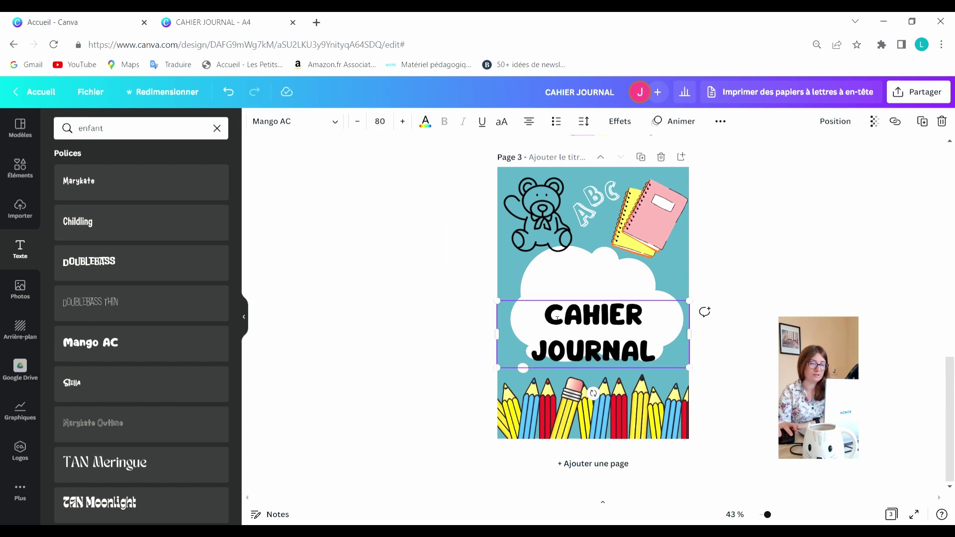
drag(574, 313, 574, 305)
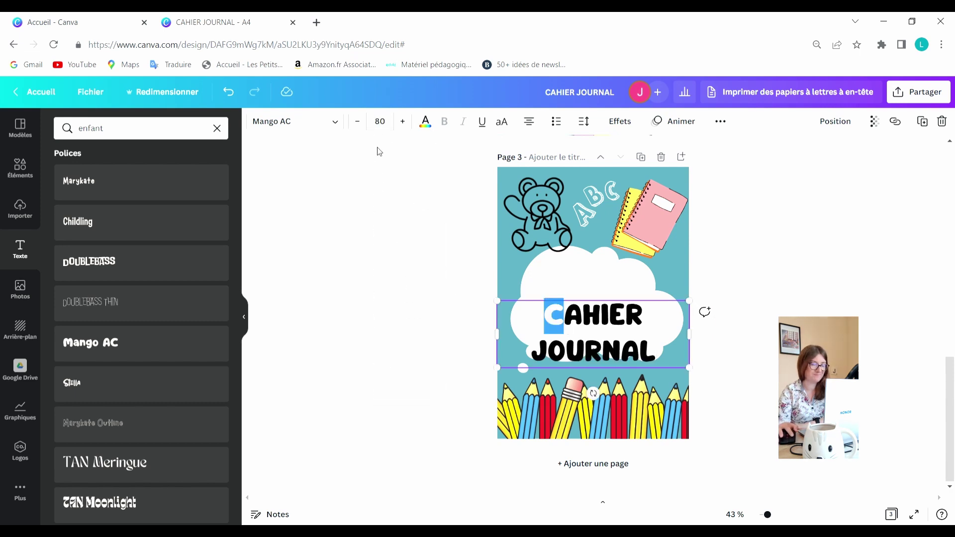
click(376, 122)
click(404, 214)
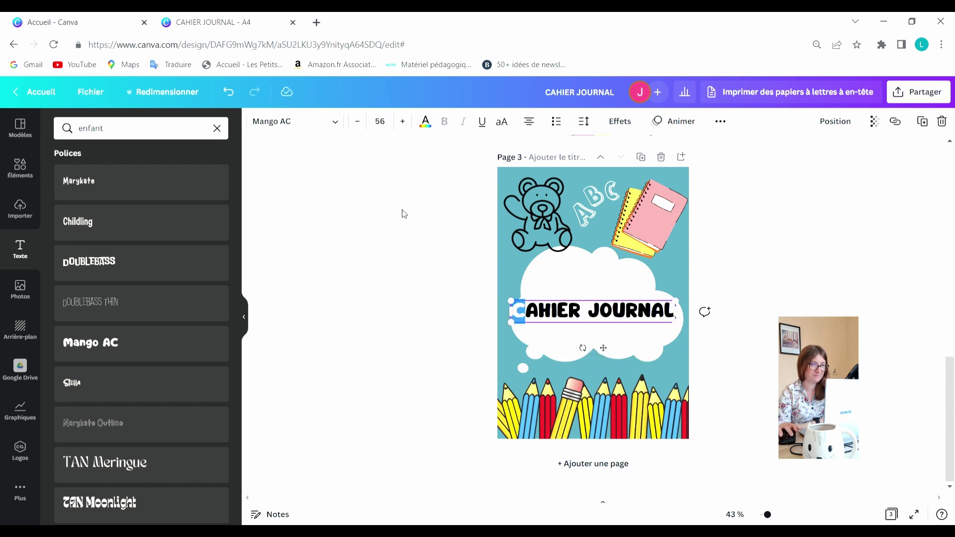
click(357, 121)
click(358, 122)
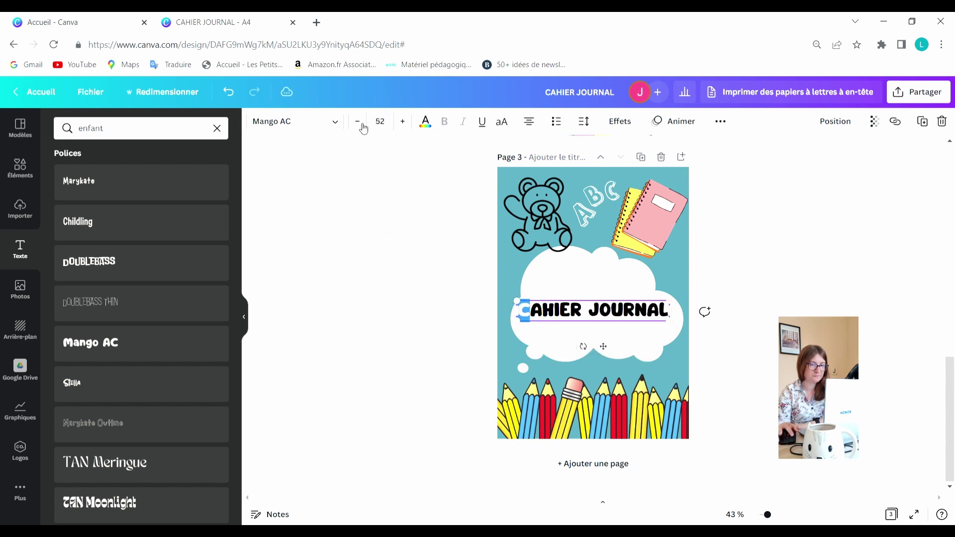
click(357, 122)
click(357, 121)
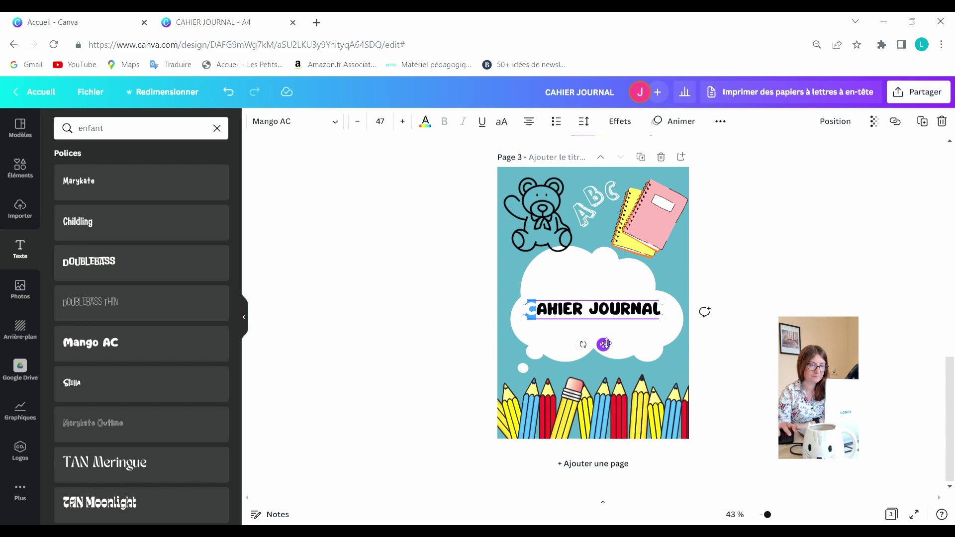
drag(602, 344, 606, 318)
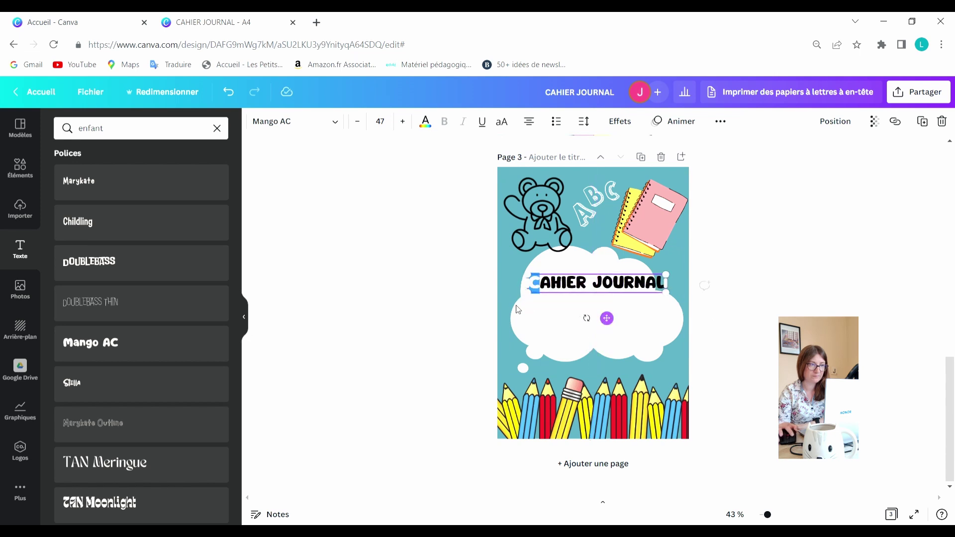
Reduce the title's font size to 40 and centre it within the upper part of the cloud bubble
click(358, 124)
click(358, 123)
click(358, 123)
click(358, 123)
click(358, 123)
click(358, 123)
click(358, 123)
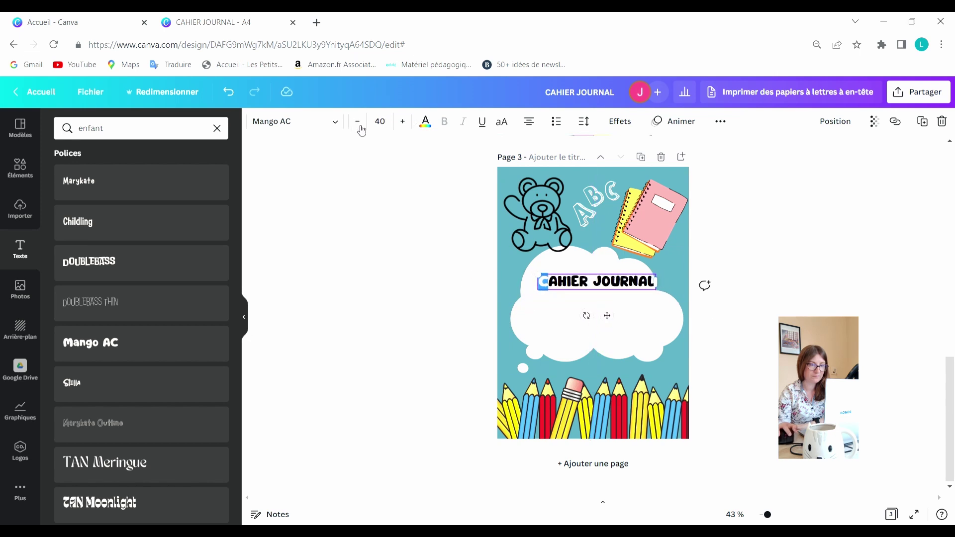
drag(614, 319, 607, 324)
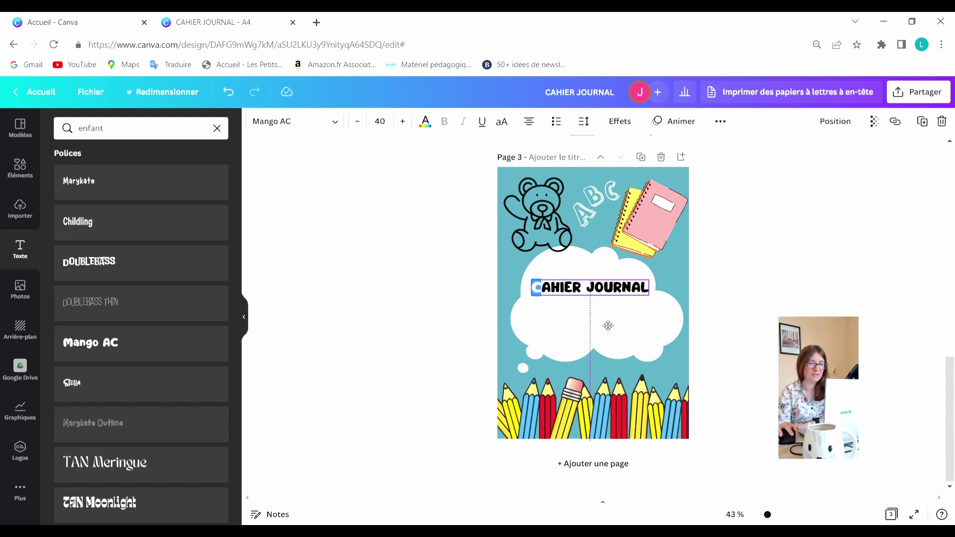
click(396, 284)
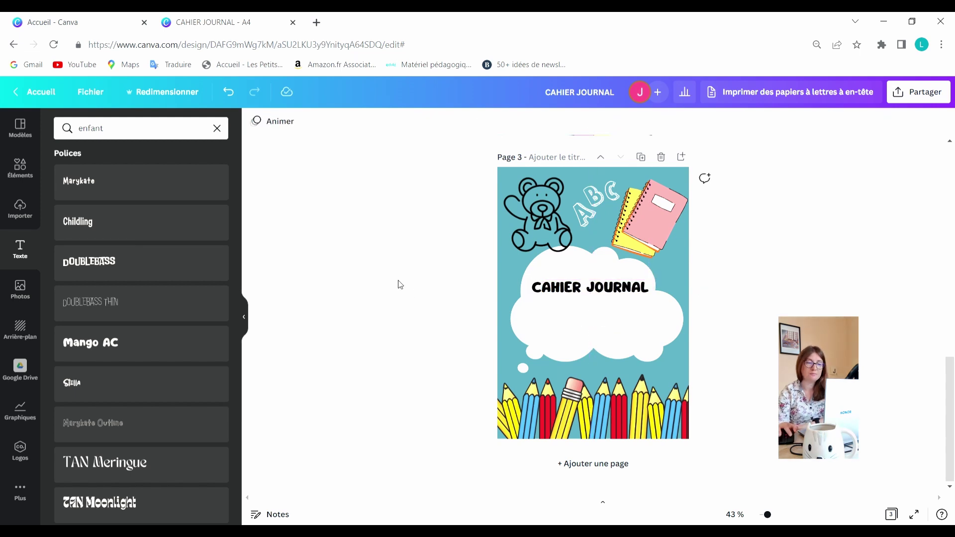
Apply the Contour effect to the "CAHIER JOURNAL" title with a thickness of 99
click(564, 288)
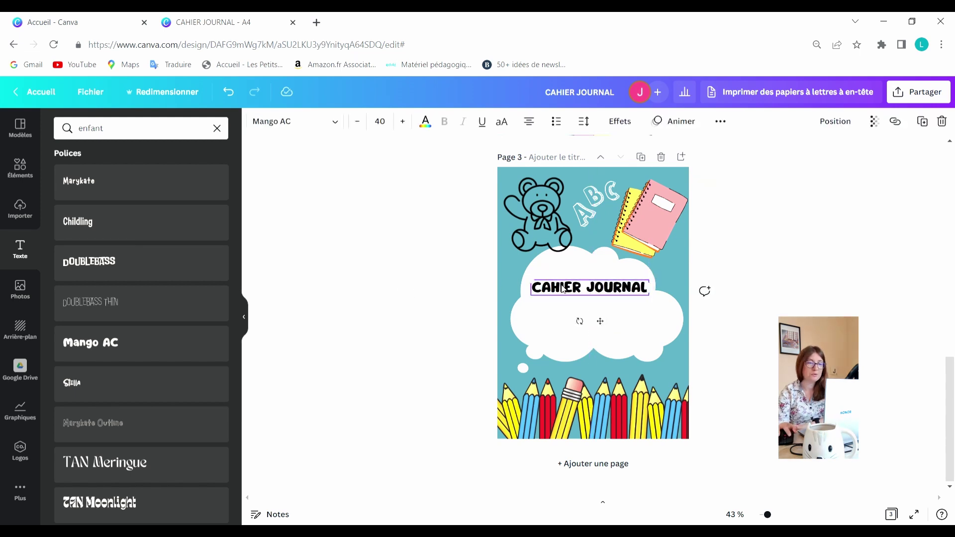
click(620, 125)
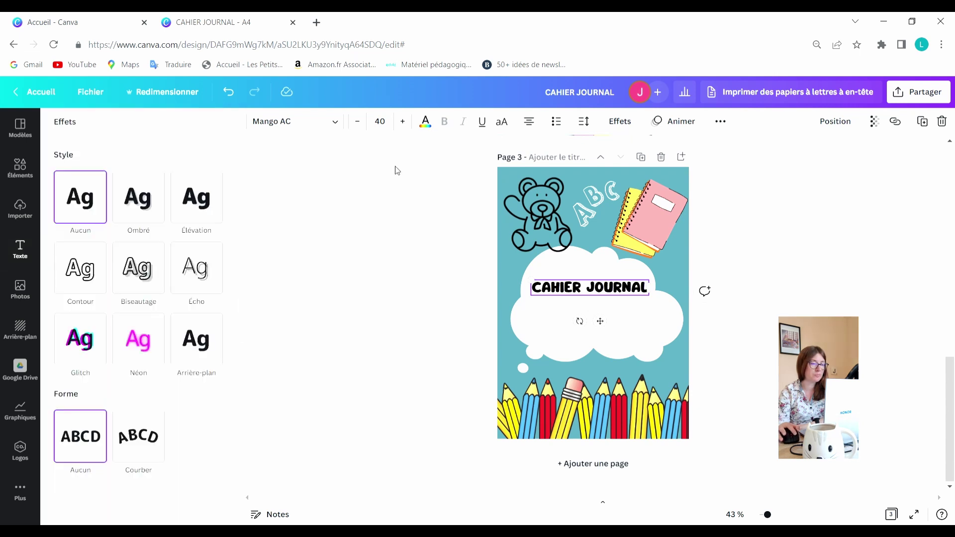
click(96, 280)
drag(133, 335, 218, 335)
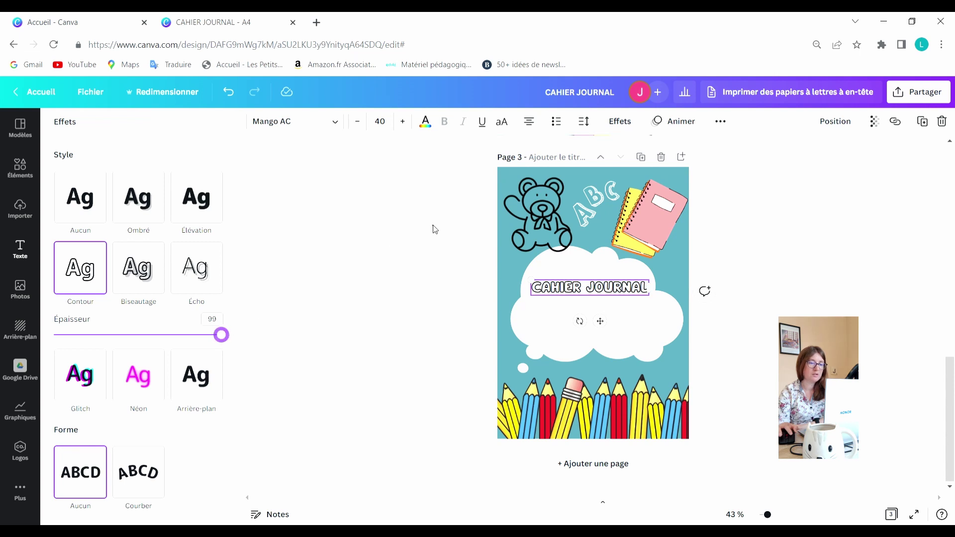
click(436, 230)
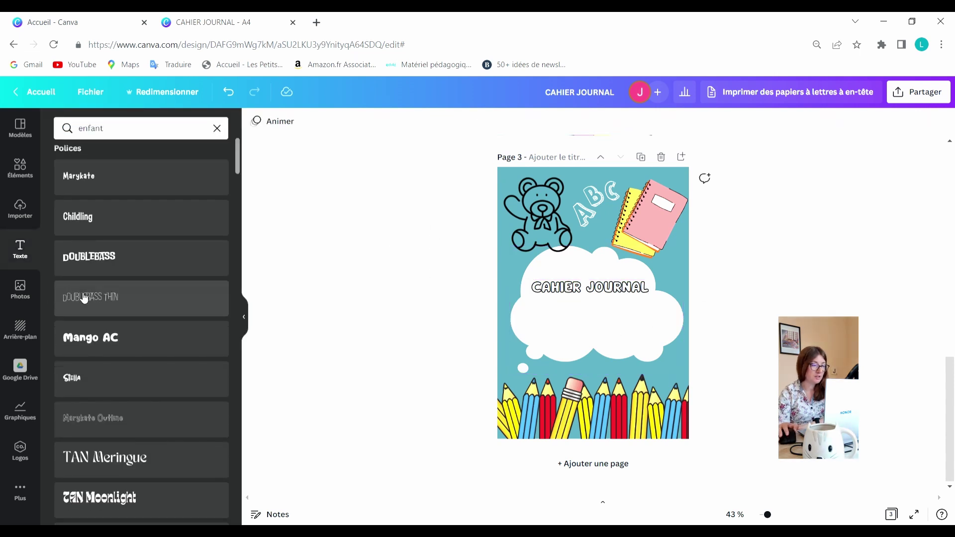
Add "Maitresse" with the teacher's first name in the Railey font, at size 42, below the title inside the cloud
scroll(162, 295, down, 5)
scroll(162, 295, down, 3)
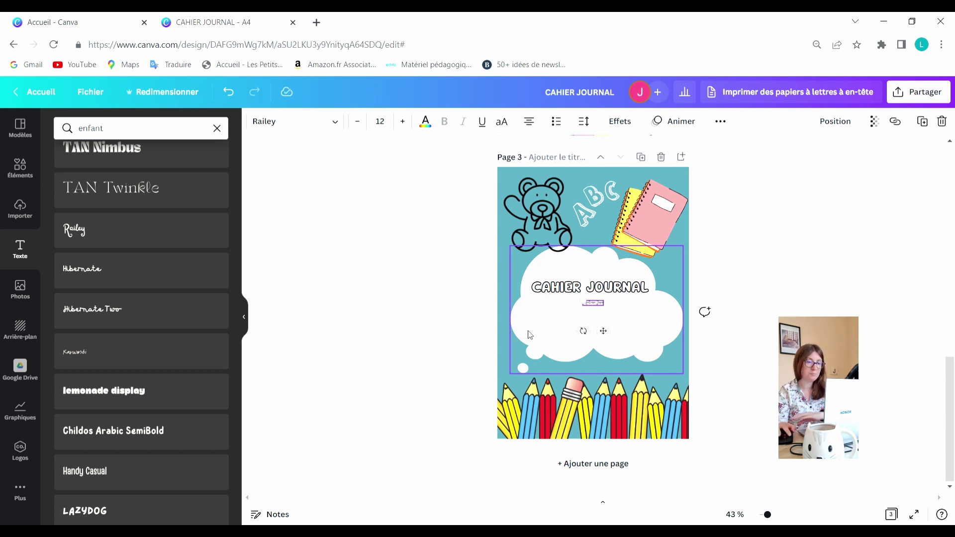
click(380, 121)
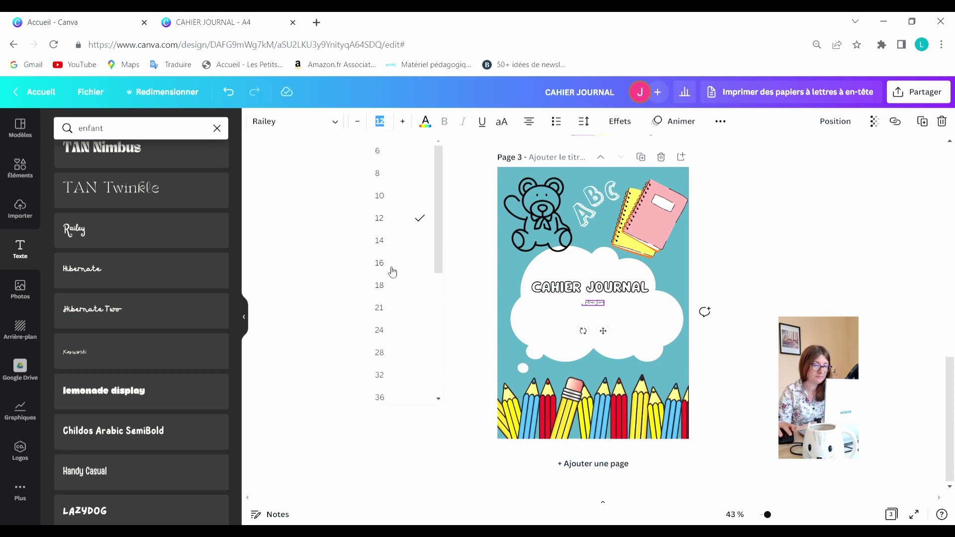
click(402, 375)
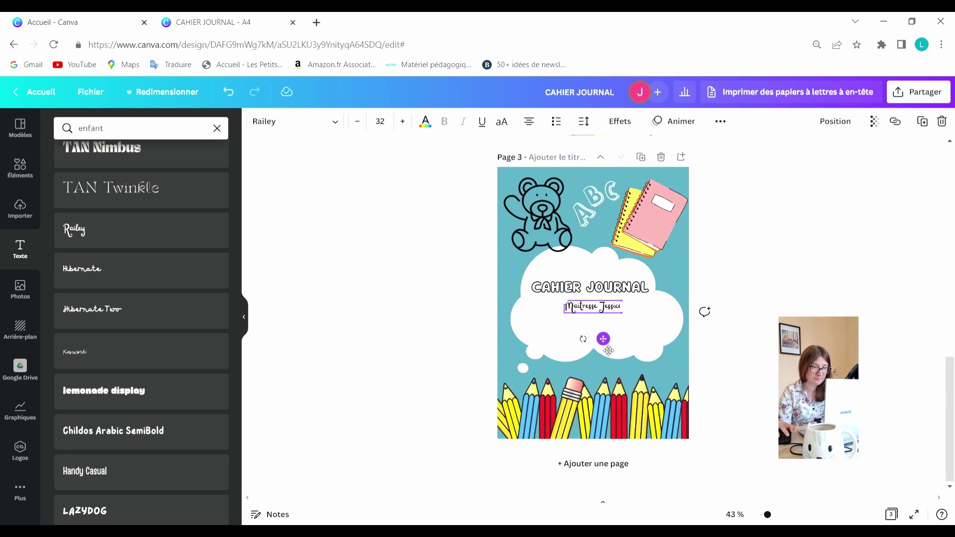
drag(608, 351, 610, 360)
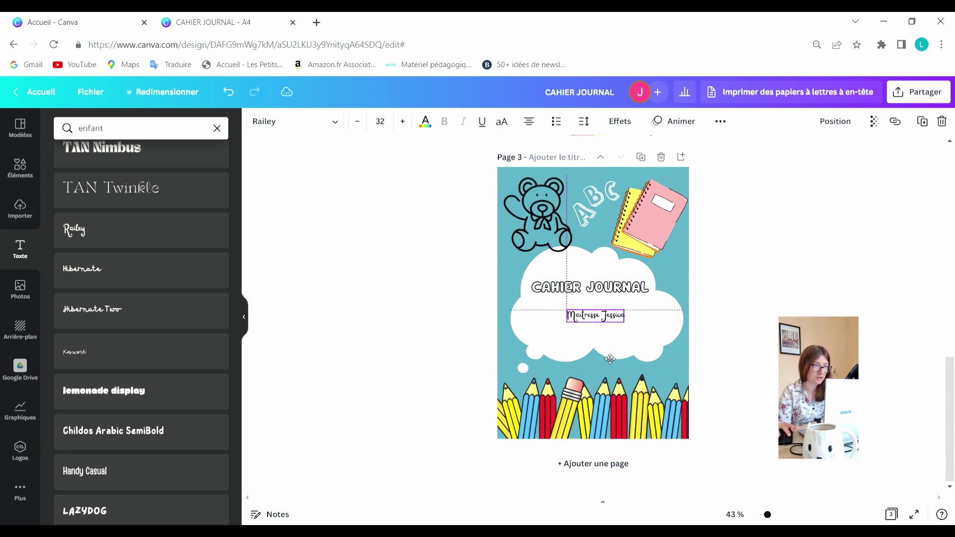
click(387, 125)
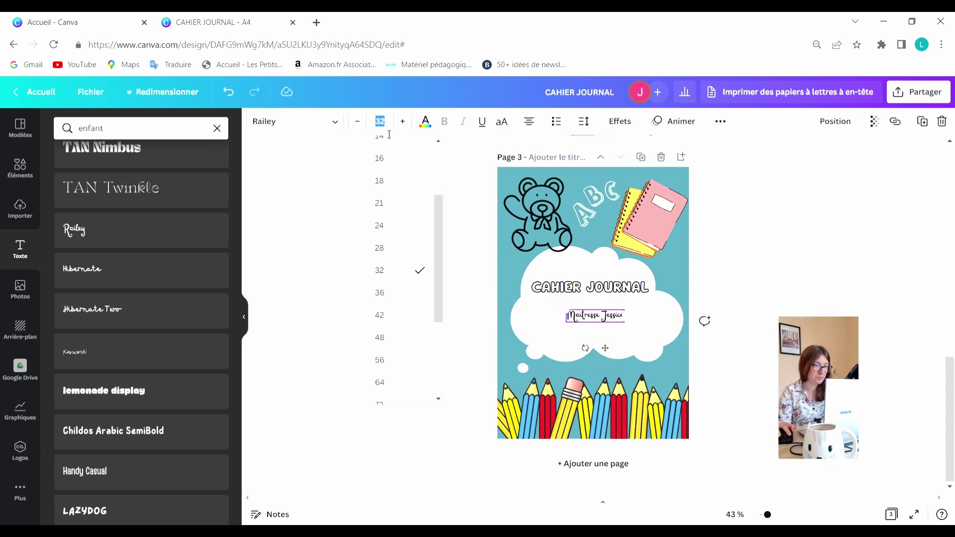
click(398, 322)
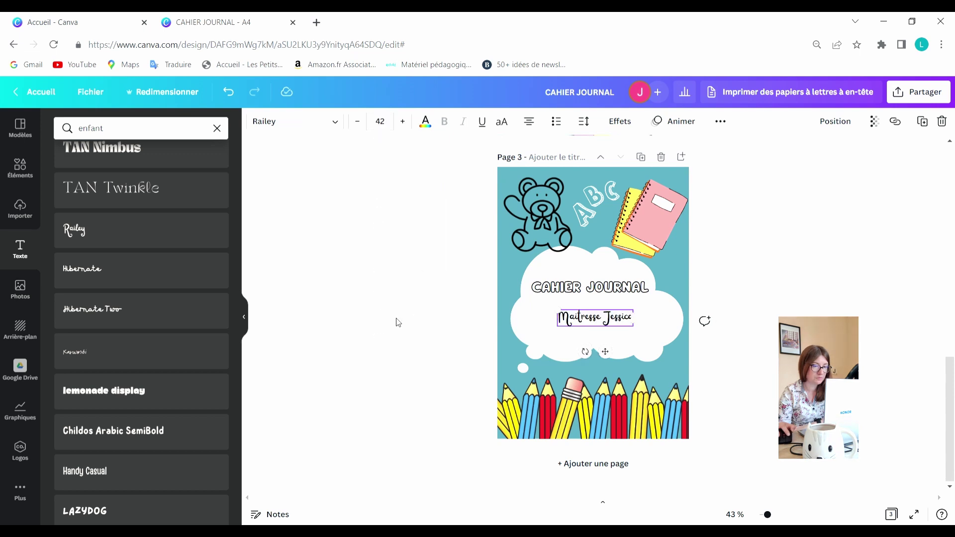
click(450, 295)
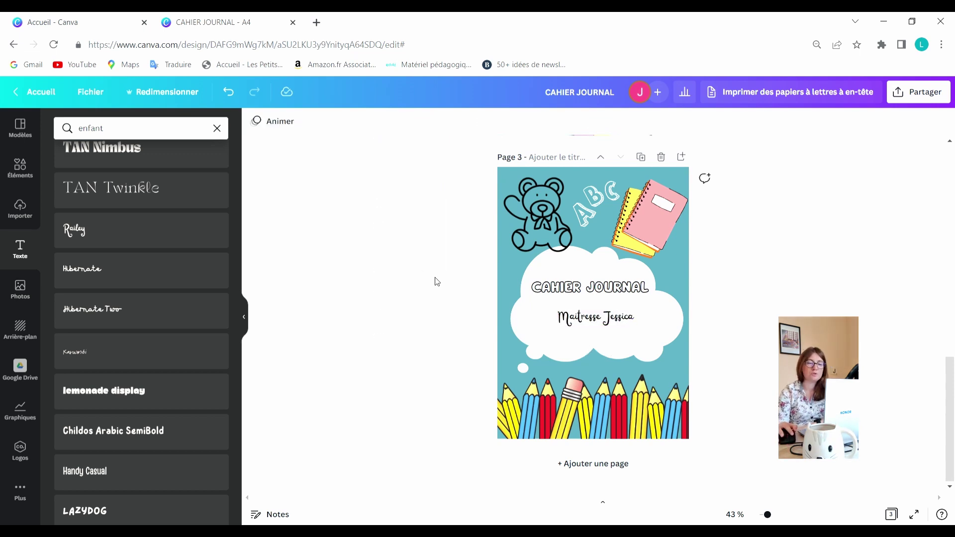
Enlarge the "CAHIER JOURNAL" title slightly and set the letter spacing of the teacher's name line to 53
click(562, 287)
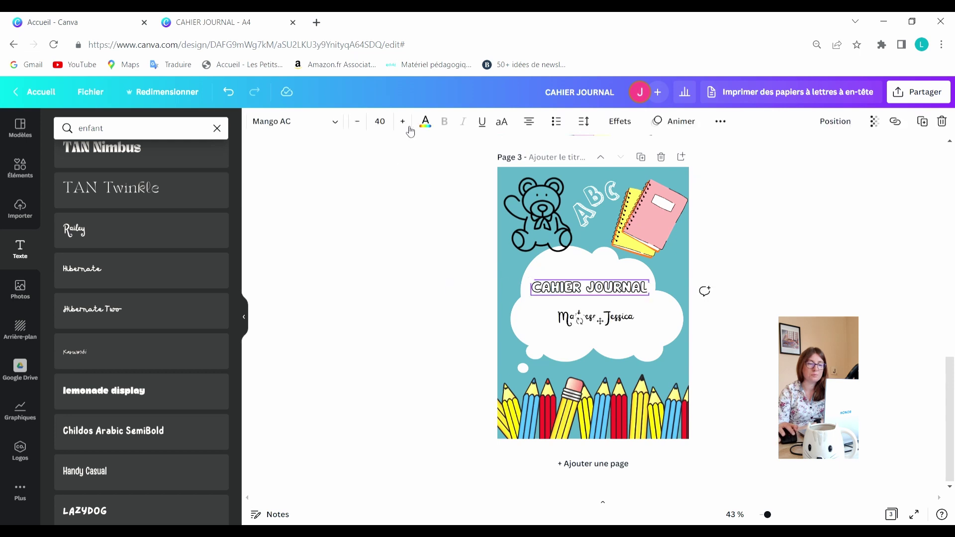
click(390, 389)
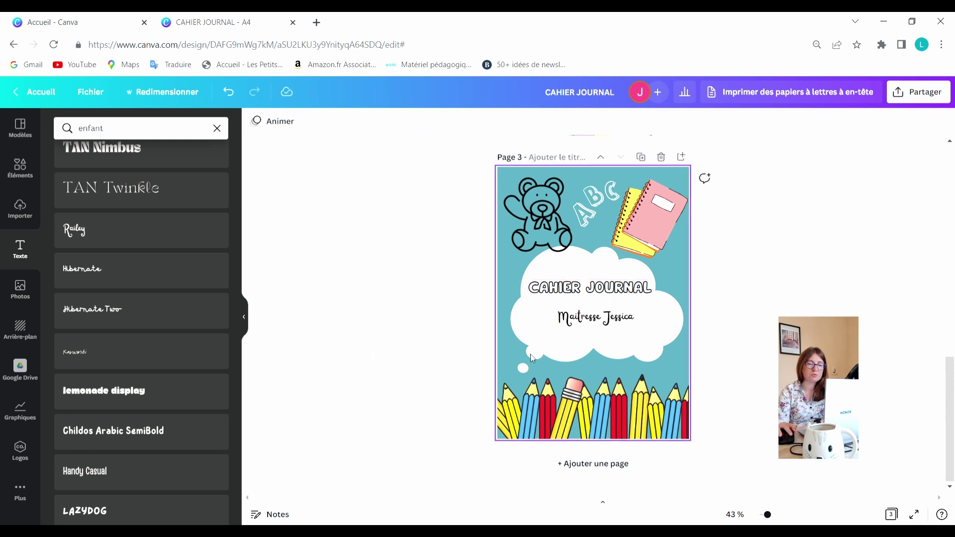
click(589, 323)
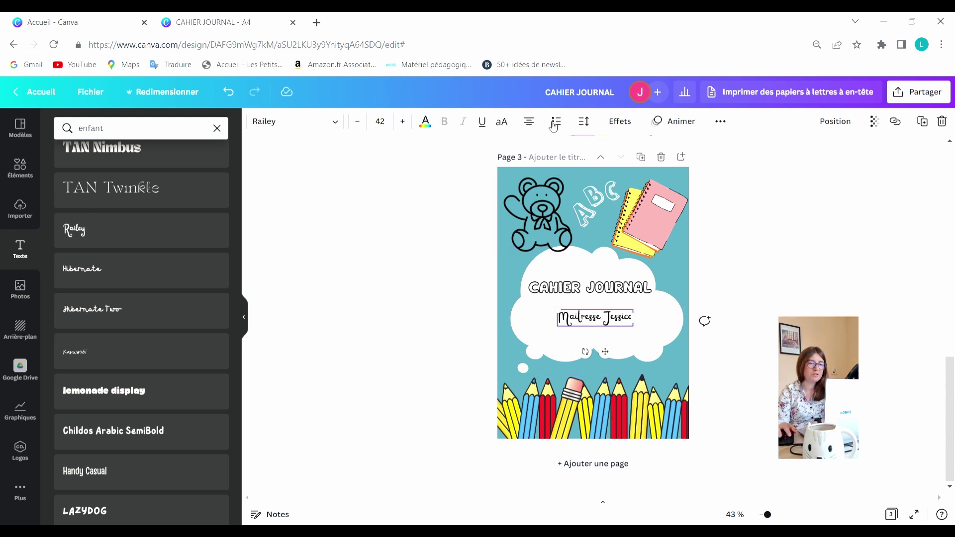
click(585, 122)
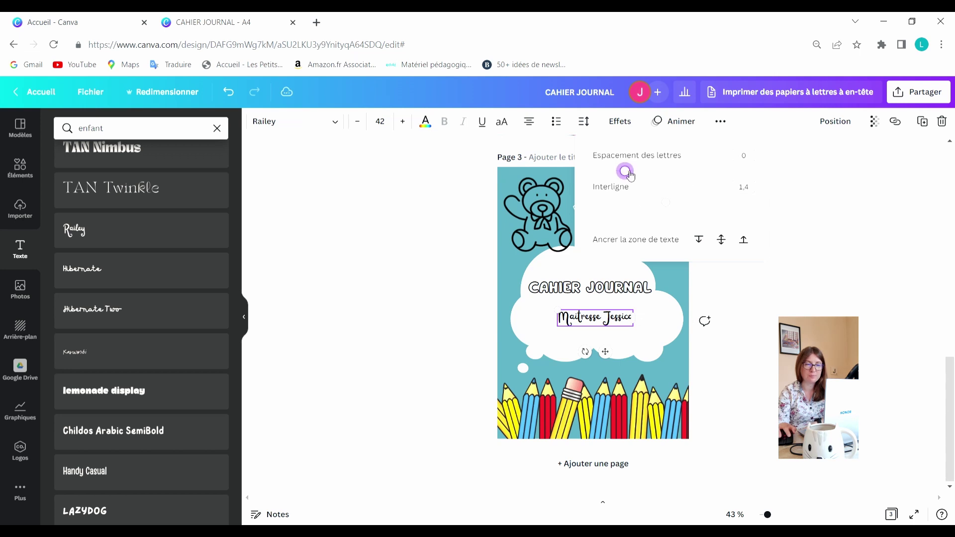
mouse_move(627, 172)
mouse_down()
mouse_move(782, 174)
mouse_move(628, 175)
mouse_move(588, 193)
mouse_move(650, 185)
mouse_move(639, 182)
mouse_up()
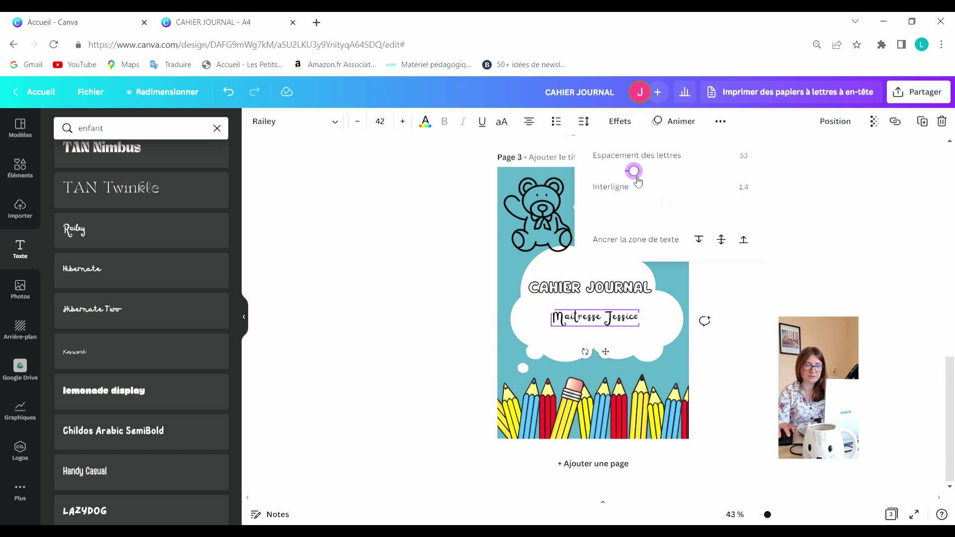
click(445, 265)
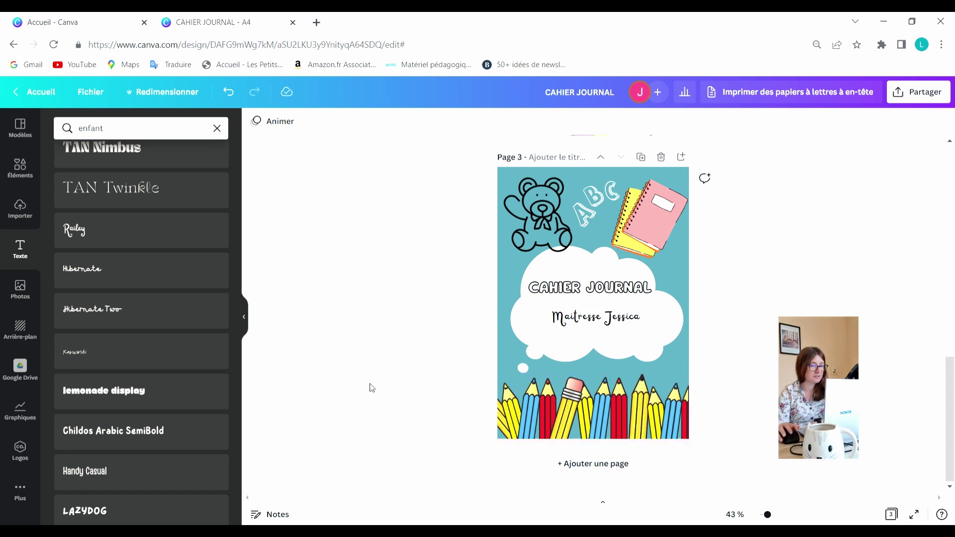
Add the text "2022-2023" in the Wedges font over the pencils at the bottom of page 3
scroll(191, 329, down, 1)
scroll(191, 329, down, 5)
click(156, 348)
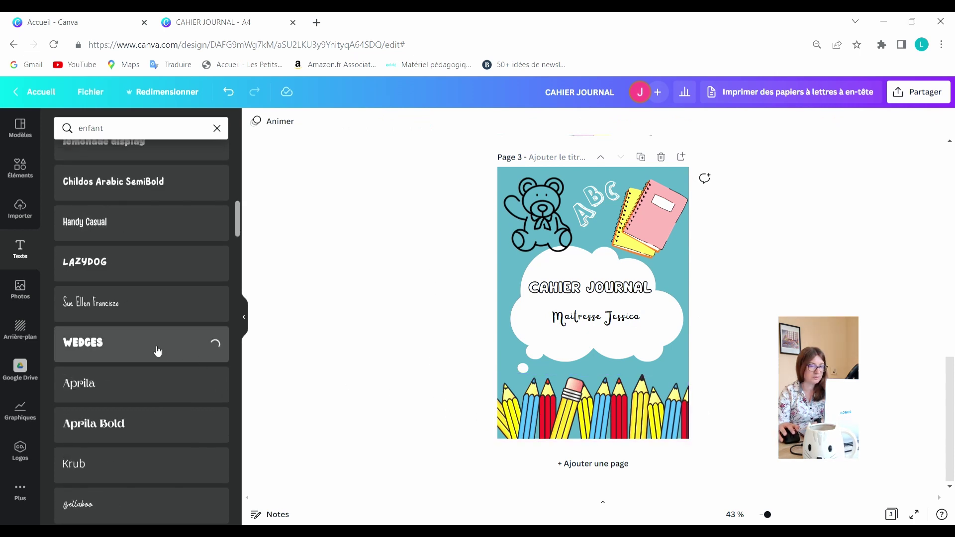
drag(603, 331, 572, 471)
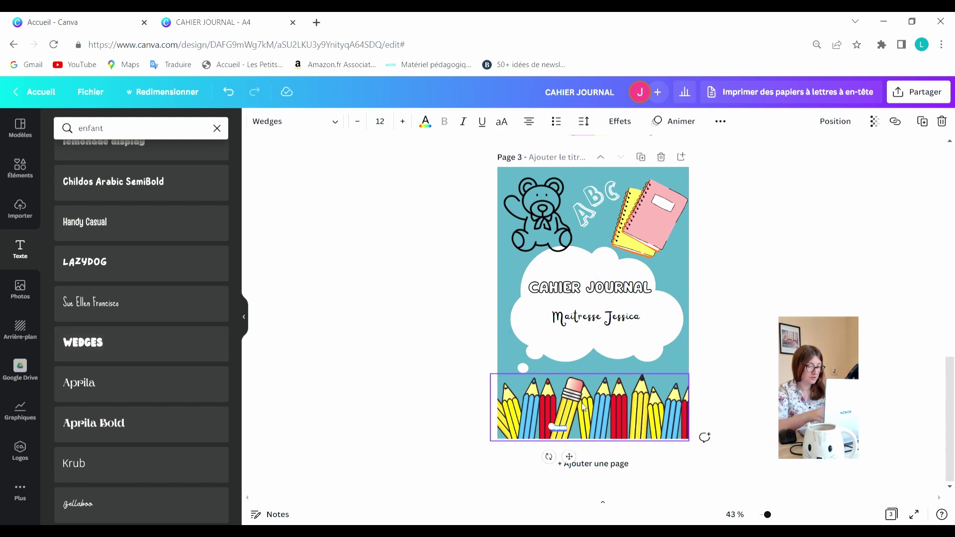
text(202)
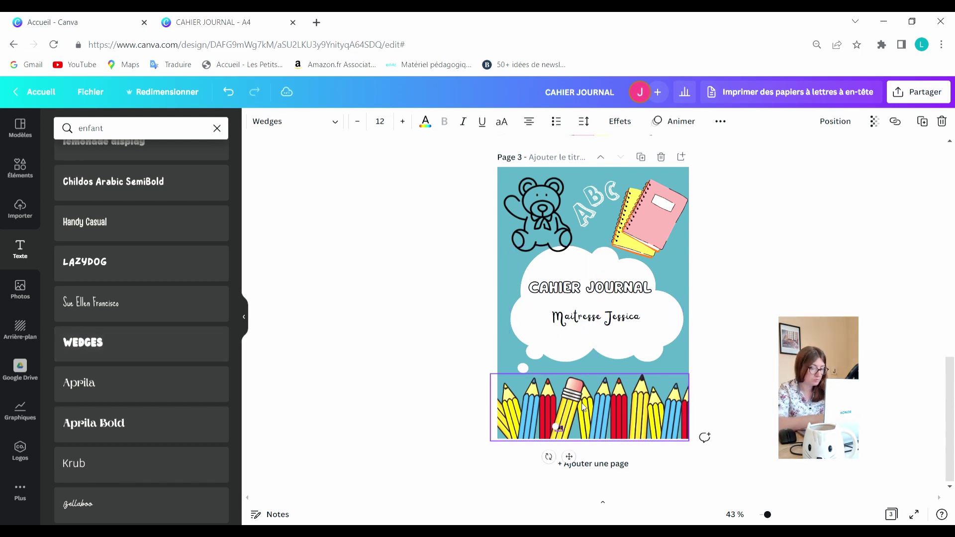
text(2-2023)
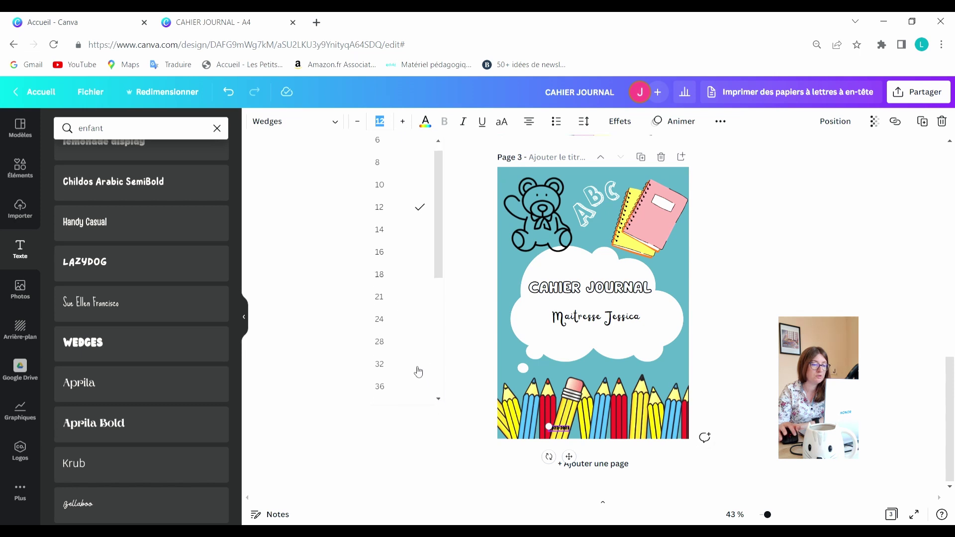
Enlarge "2022-2023" to size 75 and widen its text box so it fits on one line across the pencils
scroll(413, 358, down, 5)
click(404, 277)
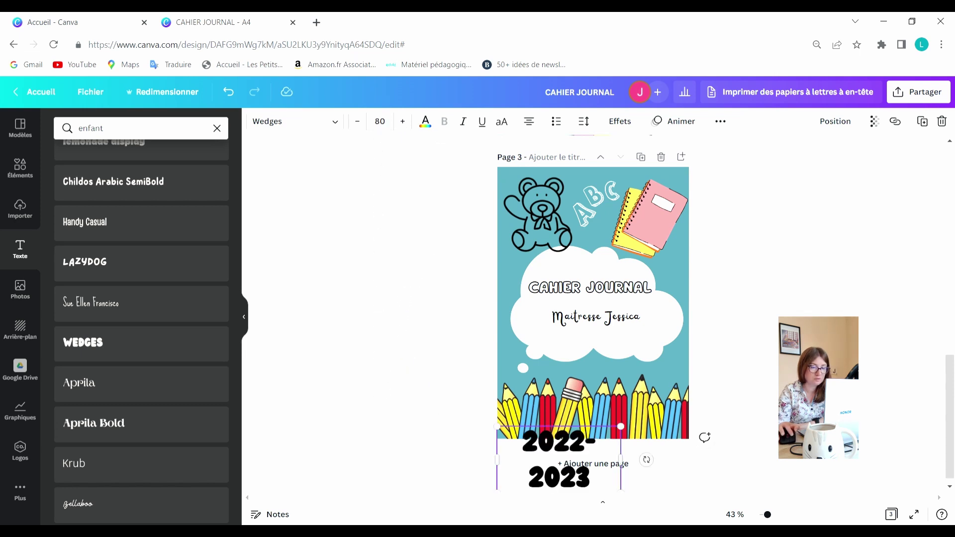
mouse_move(621, 460)
mouse_down()
mouse_move(681, 450)
mouse_move(641, 417)
mouse_move(644, 405)
mouse_up()
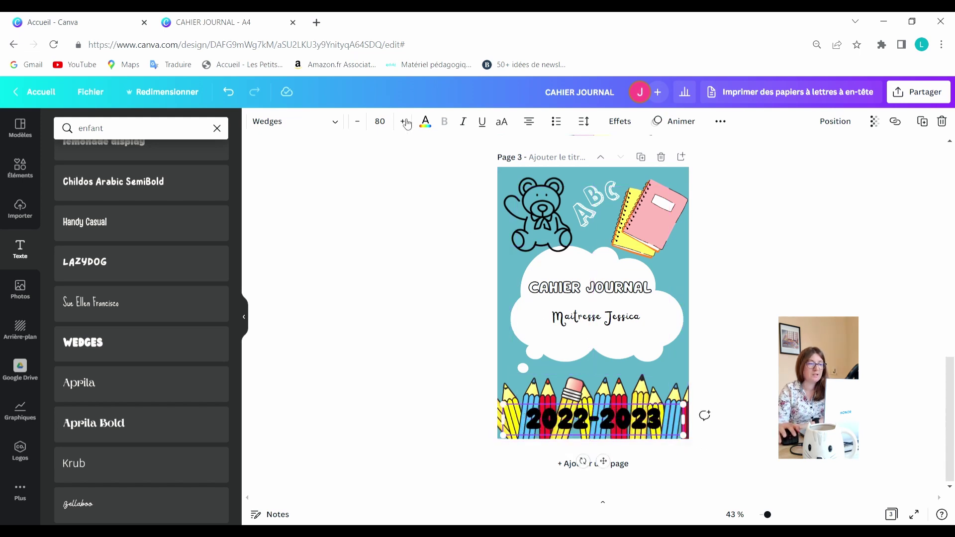
click(364, 126)
click(364, 126)
click(364, 126)
click(364, 125)
click(365, 126)
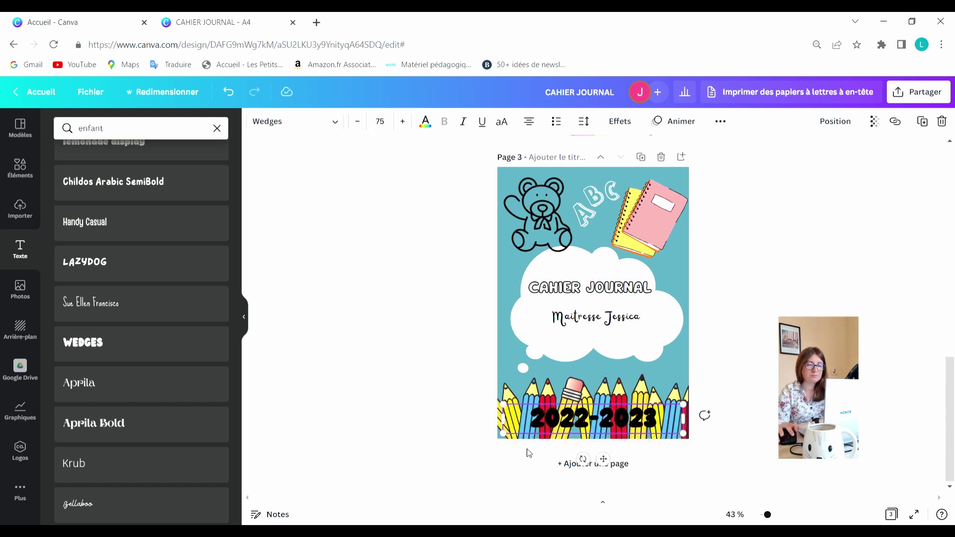
click(443, 347)
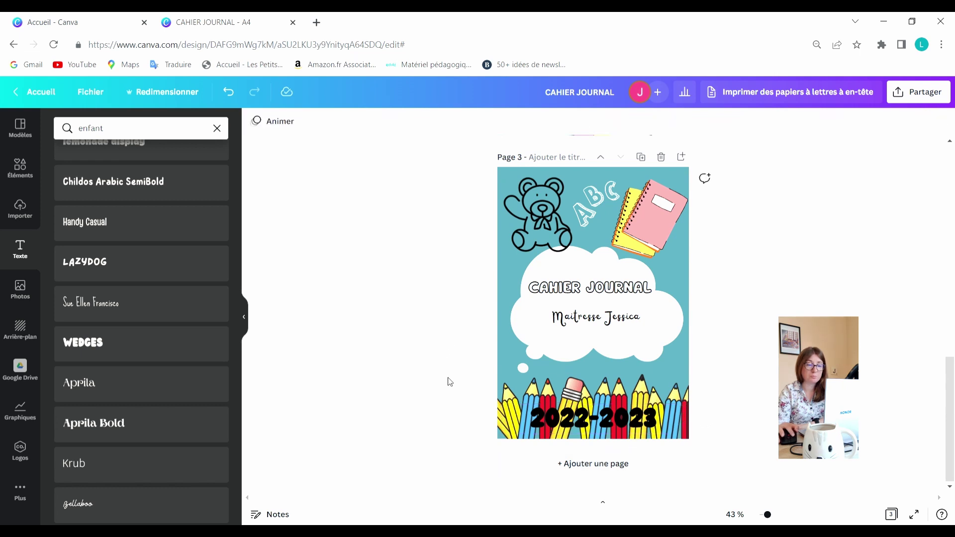
Apply the Arrière-plan effect to "2022-2023" in white with an Écart of 9
click(599, 420)
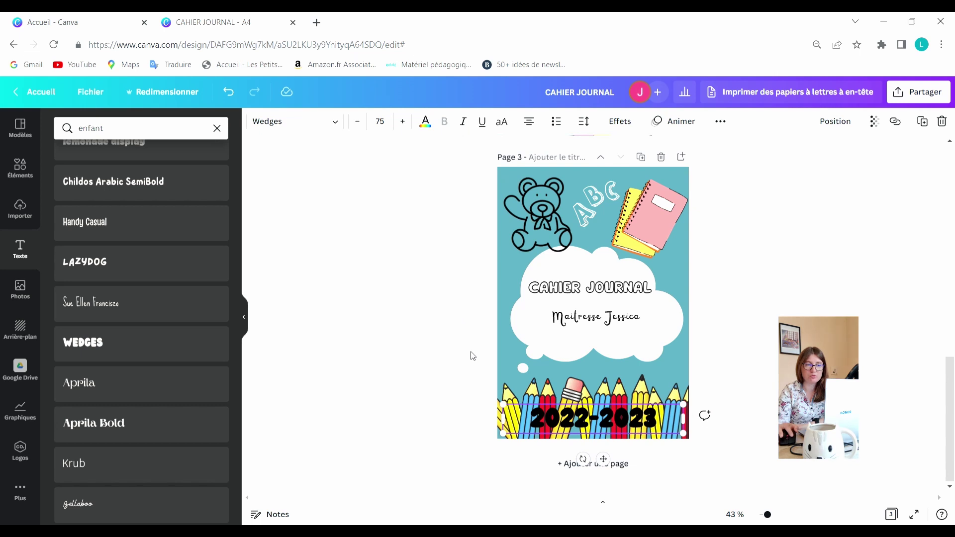
click(617, 124)
click(208, 353)
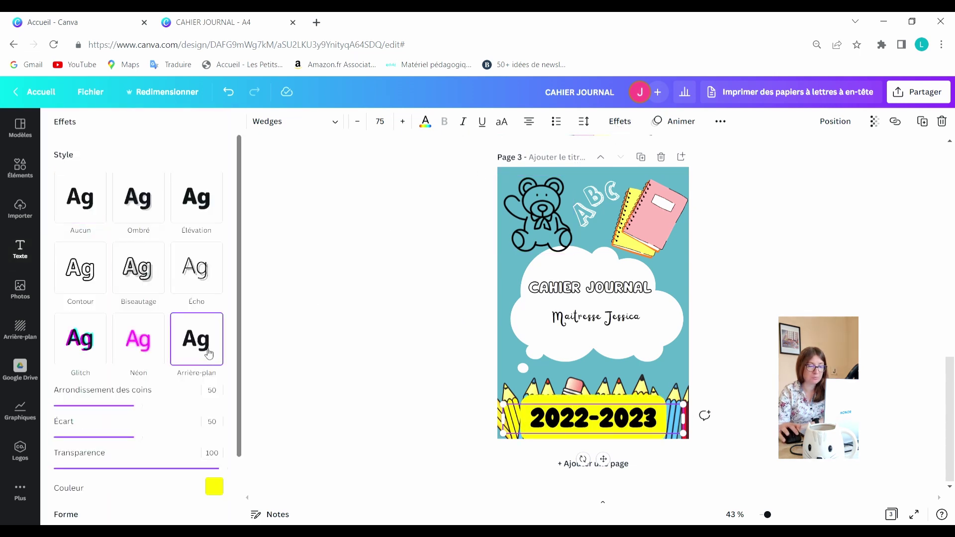
click(213, 486)
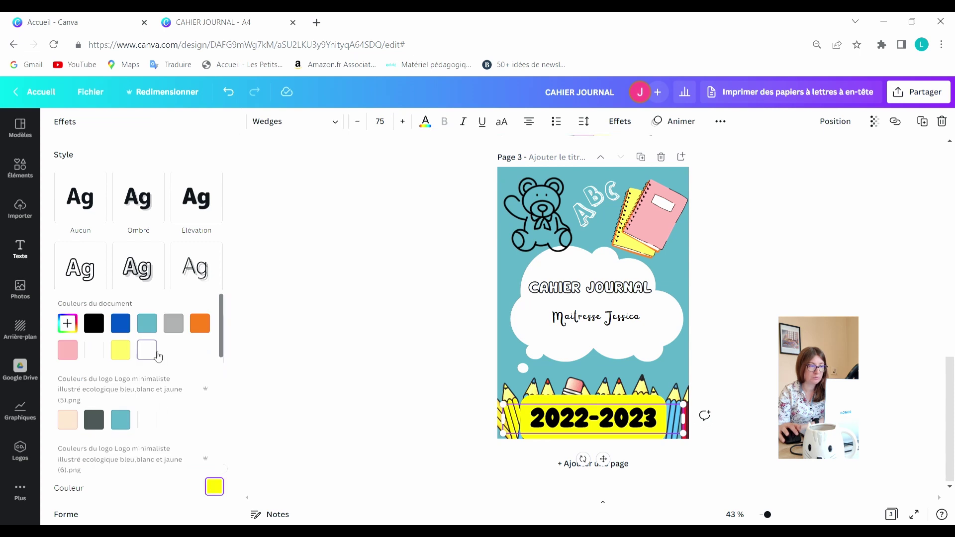
click(158, 355)
click(227, 227)
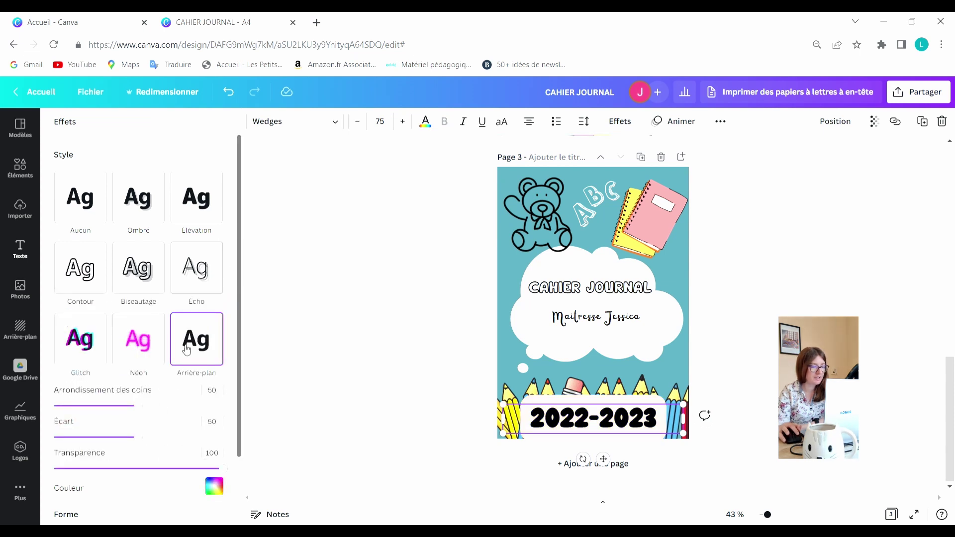
drag(134, 437, 73, 442)
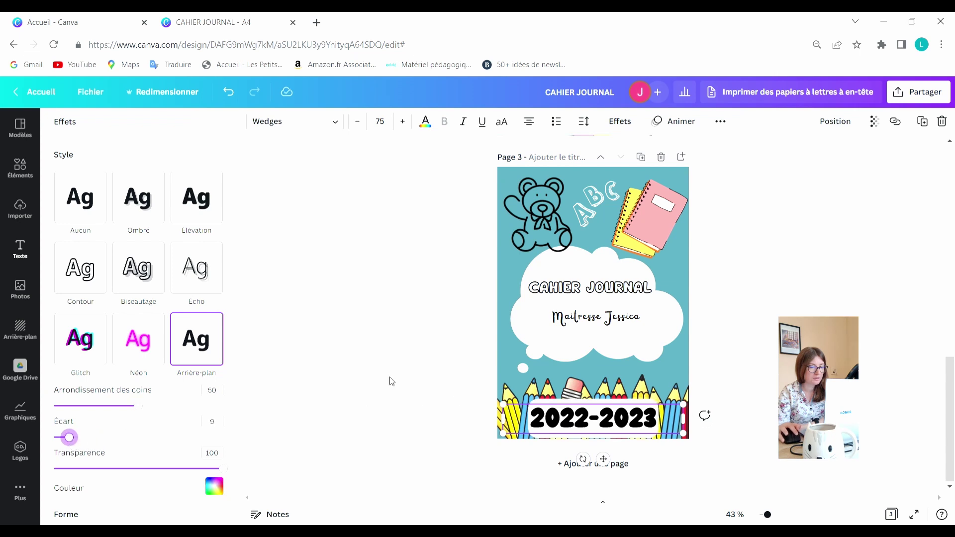
click(391, 382)
click(404, 390)
Reduce "2022-2023" to size 70 and adjust its position over the pencils at the bottom of the page
click(597, 420)
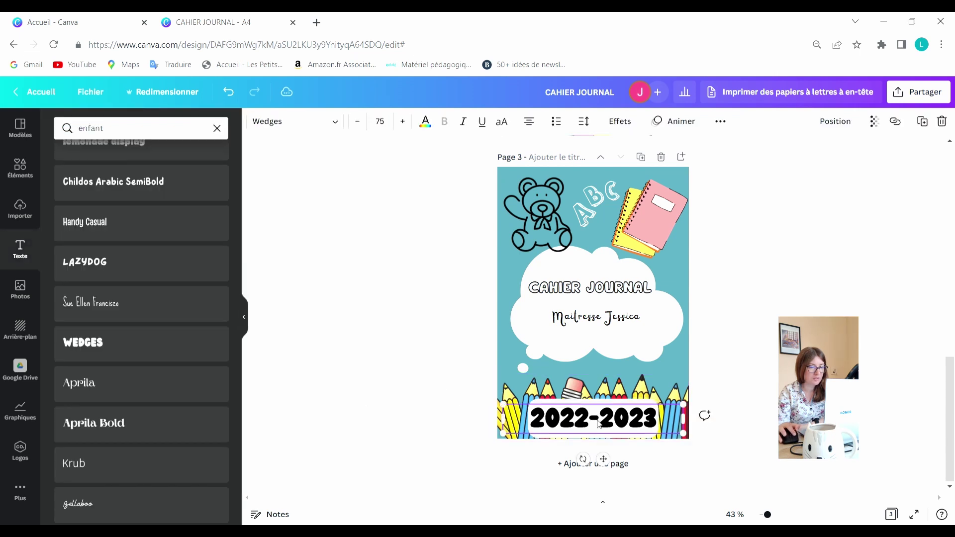
drag(596, 420, 583, 413)
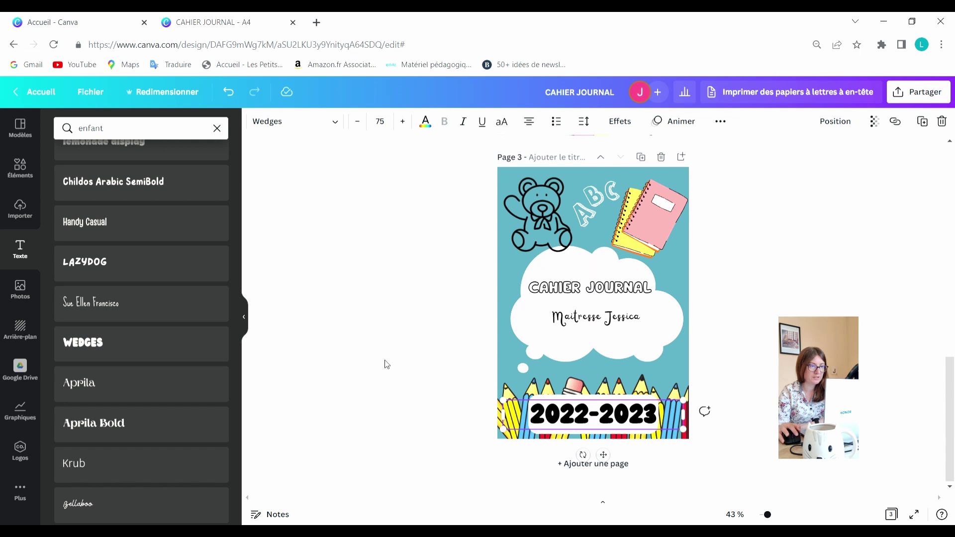
click(358, 122)
click(357, 121)
click(358, 124)
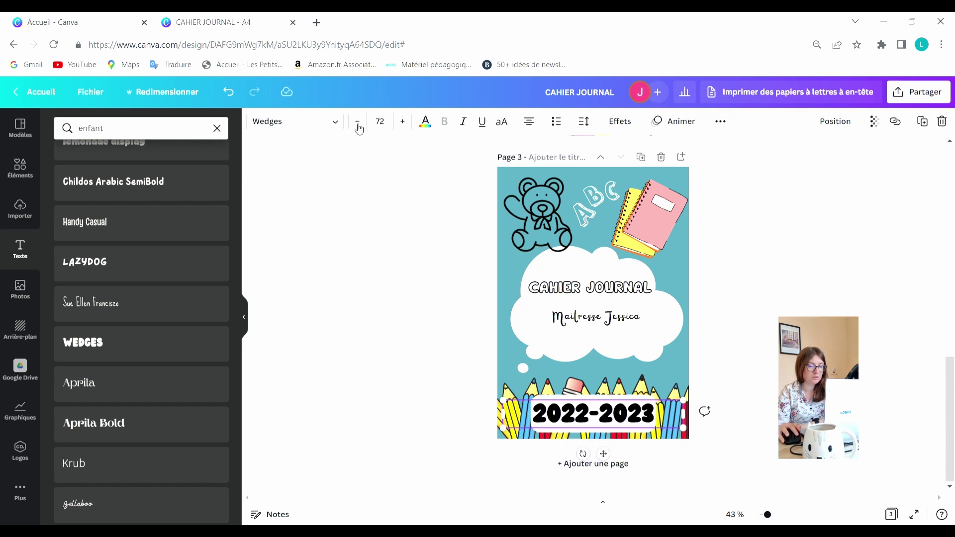
click(358, 124)
click(358, 125)
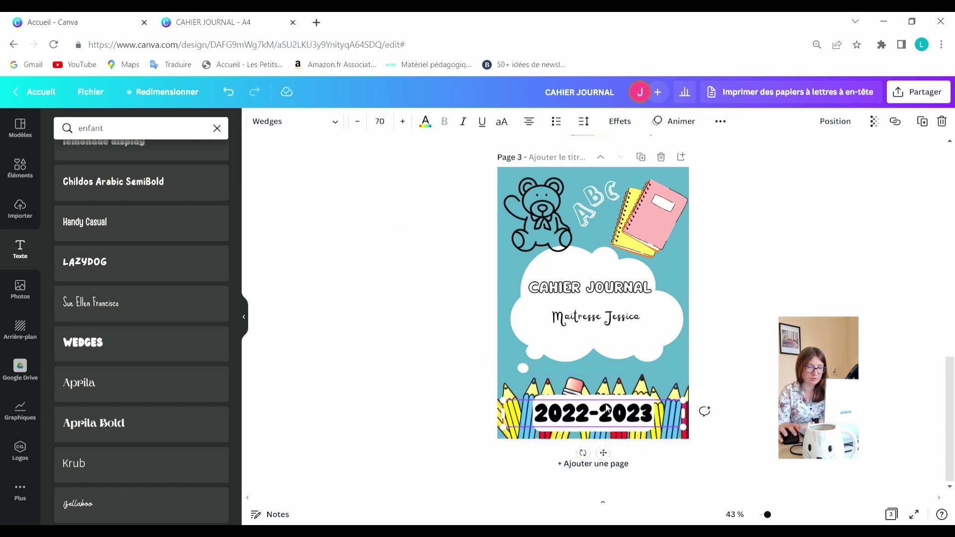
drag(609, 413, 610, 415)
click(401, 337)
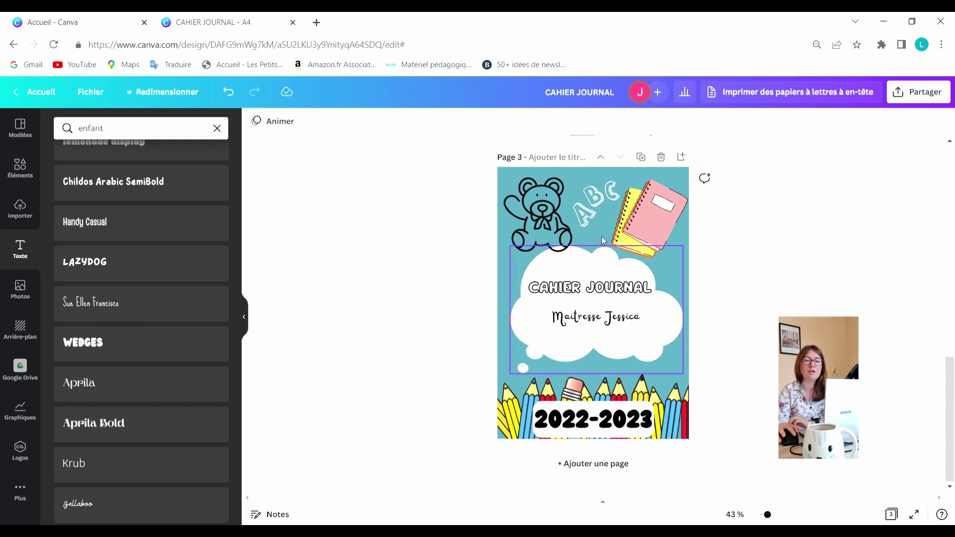
Download all three pages as a "PDF pour impression" file and open the downloaded CAHIER JOURNAL.pdf
click(920, 101)
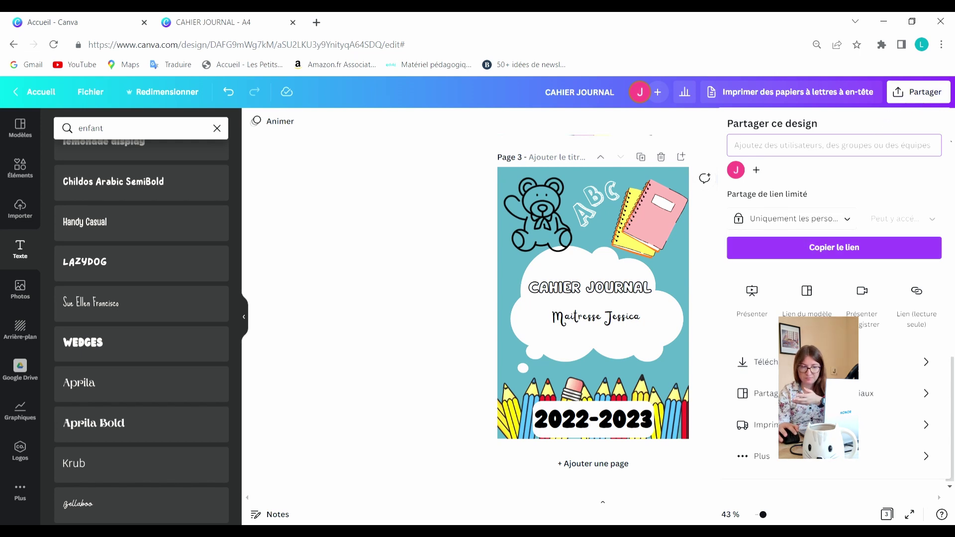
click(805, 361)
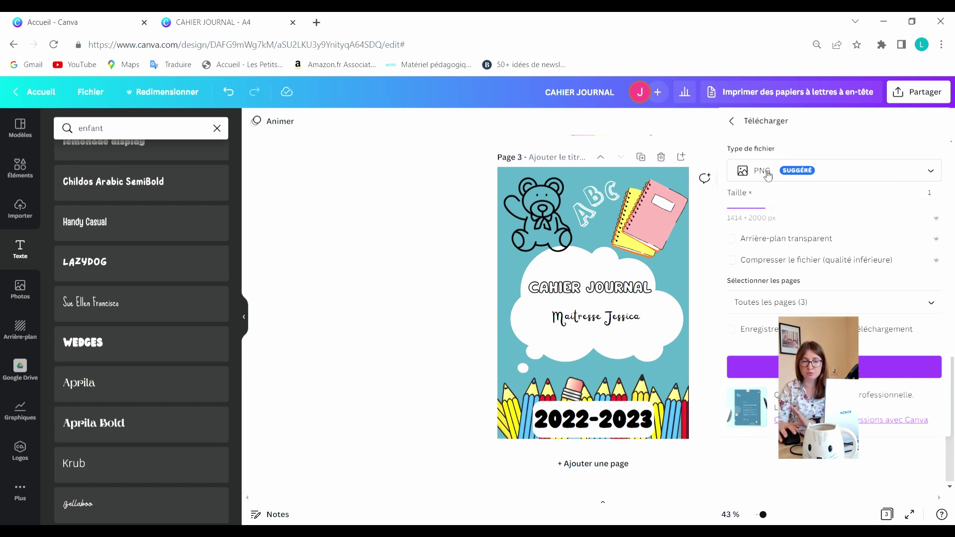
click(768, 175)
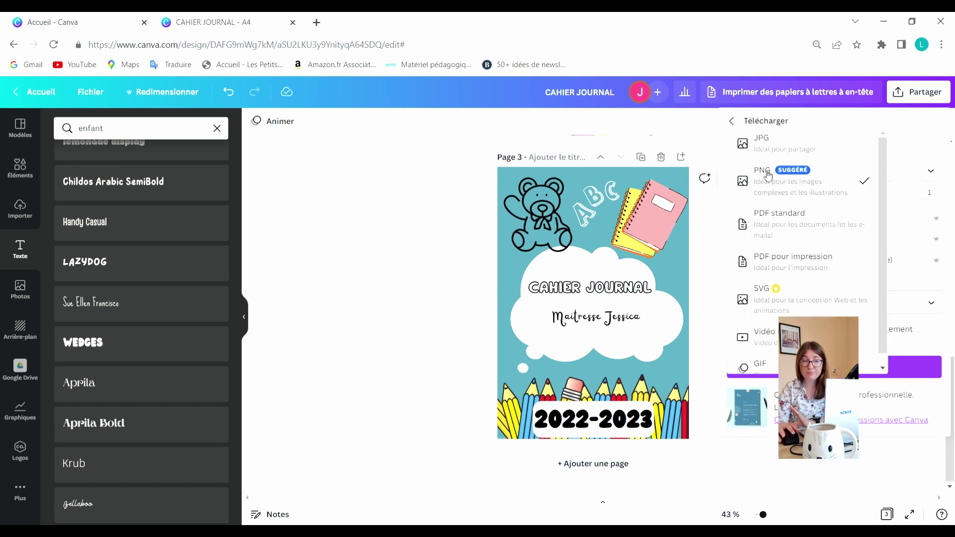
click(846, 268)
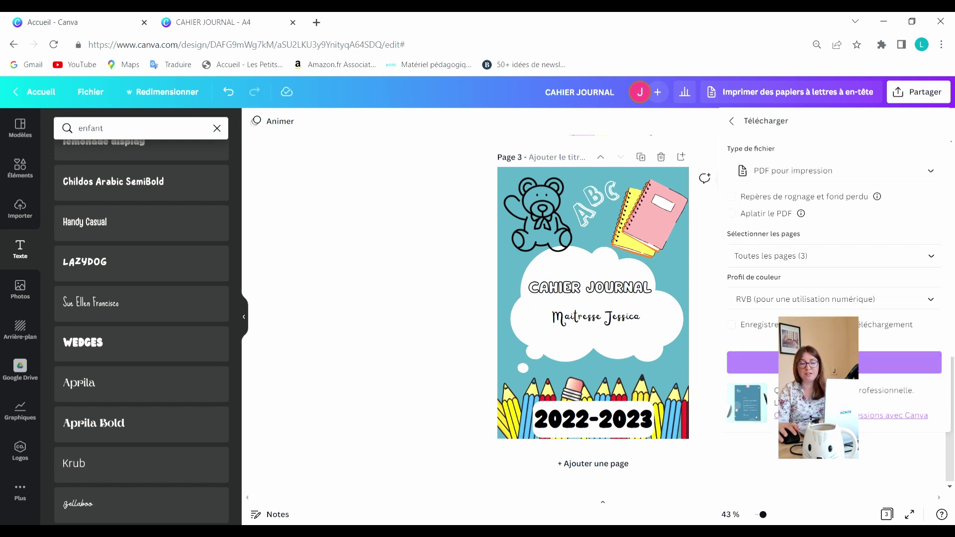
click(818, 362)
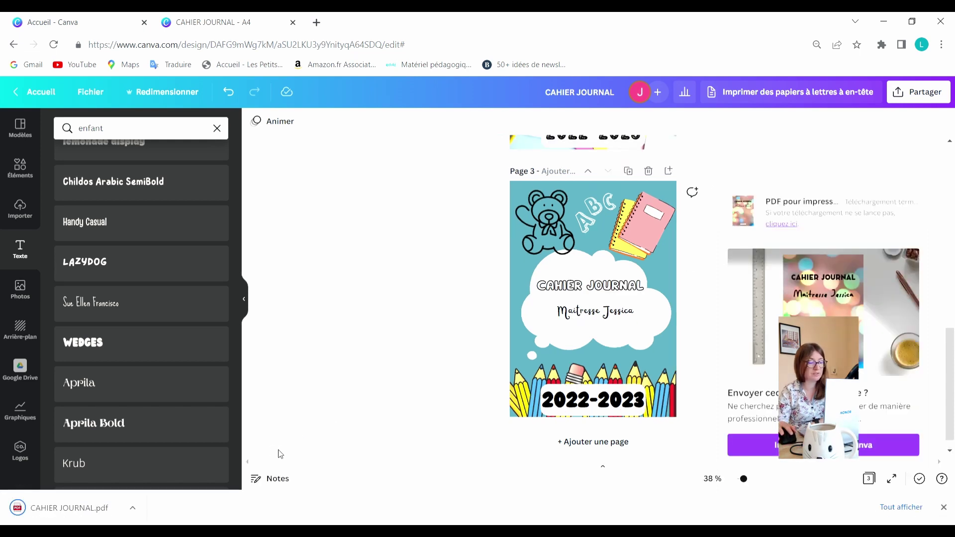
click(88, 513)
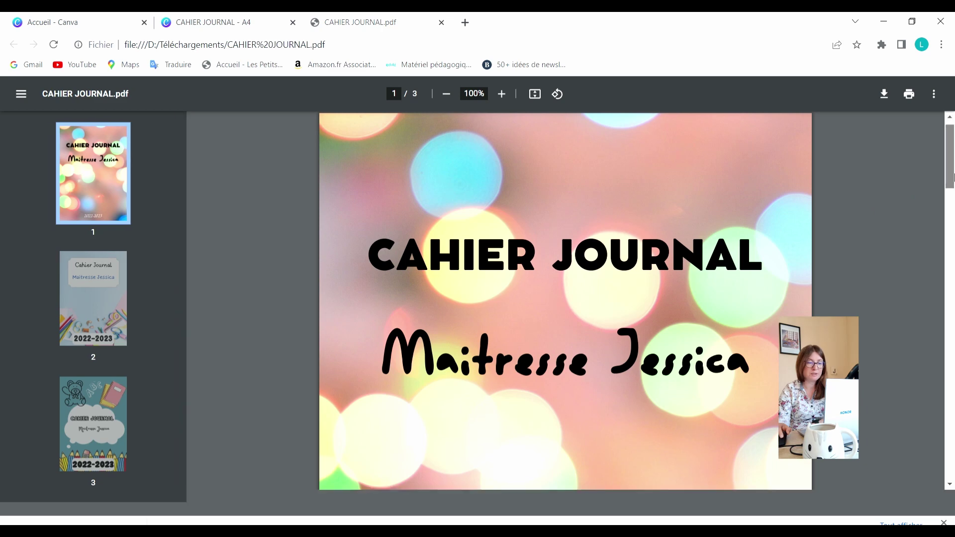
mouse_move(950, 169)
mouse_down()
mouse_move(953, 497)
mouse_move(953, 163)
mouse_up()
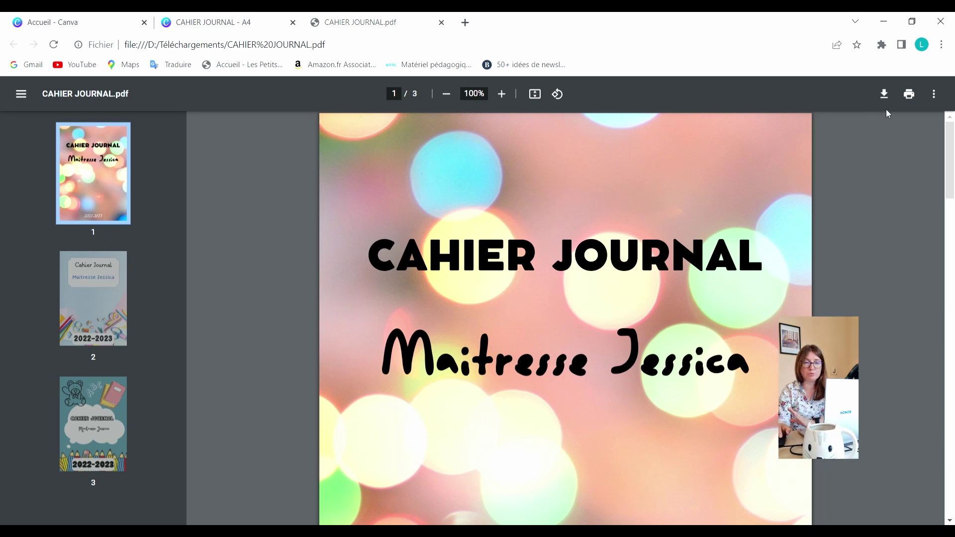
Set the PDF's print options to colour and custom page 3, and close the print dialog without printing
click(914, 107)
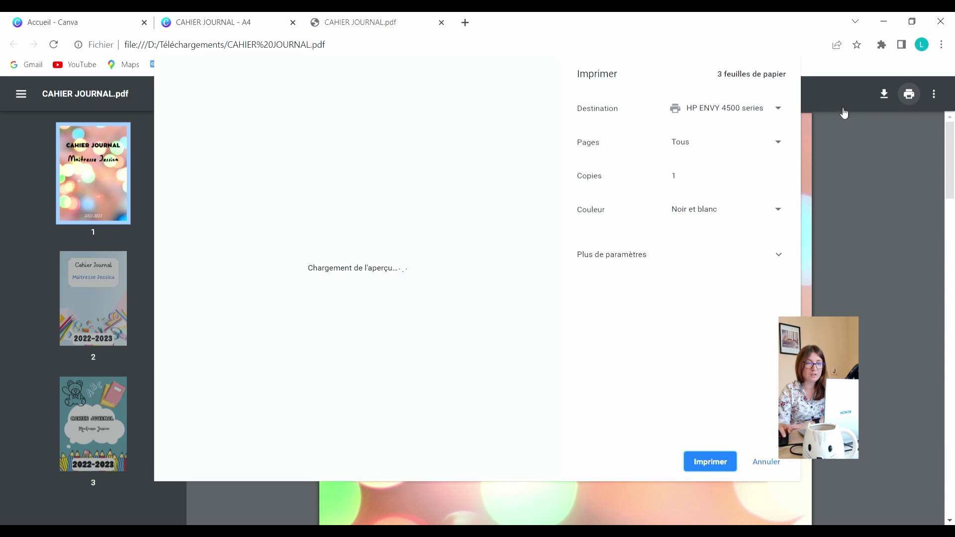
click(739, 219)
click(731, 236)
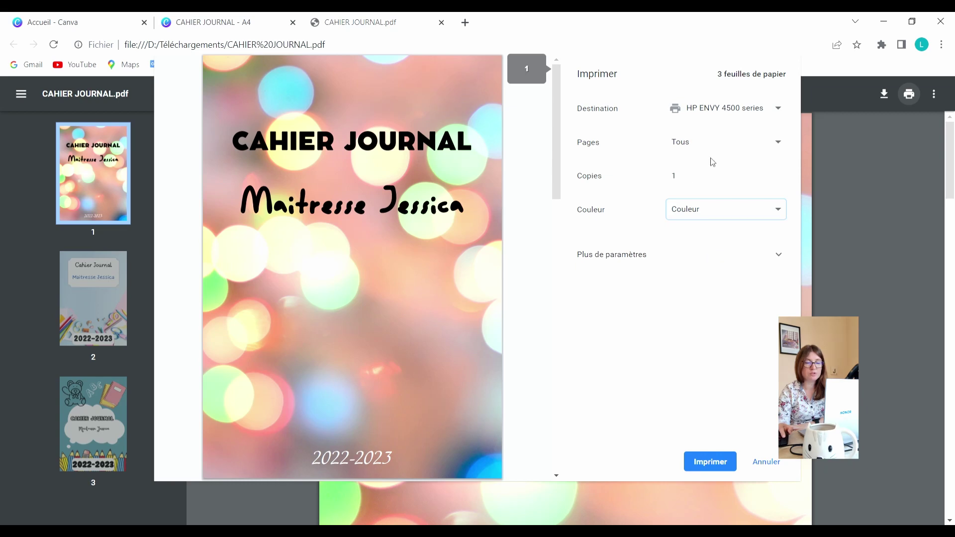
click(736, 152)
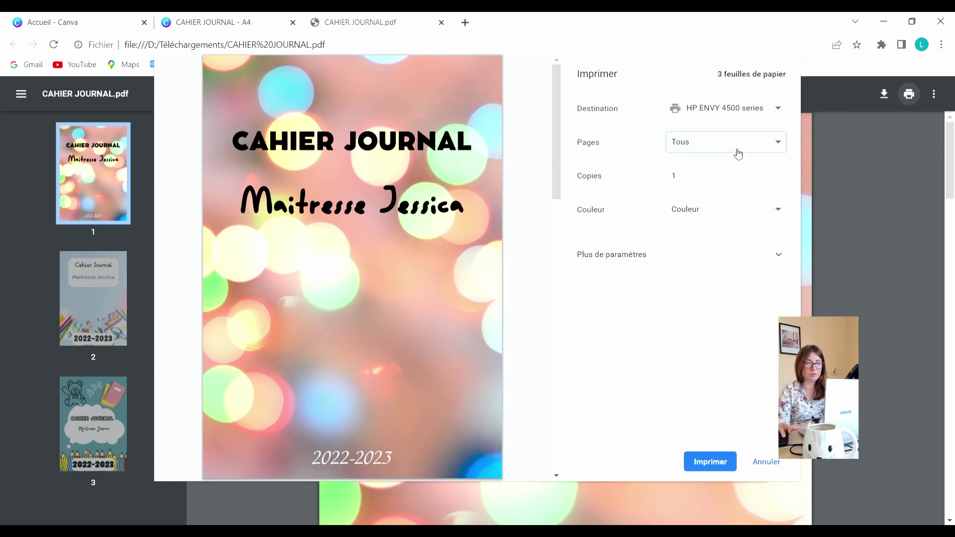
click(742, 187)
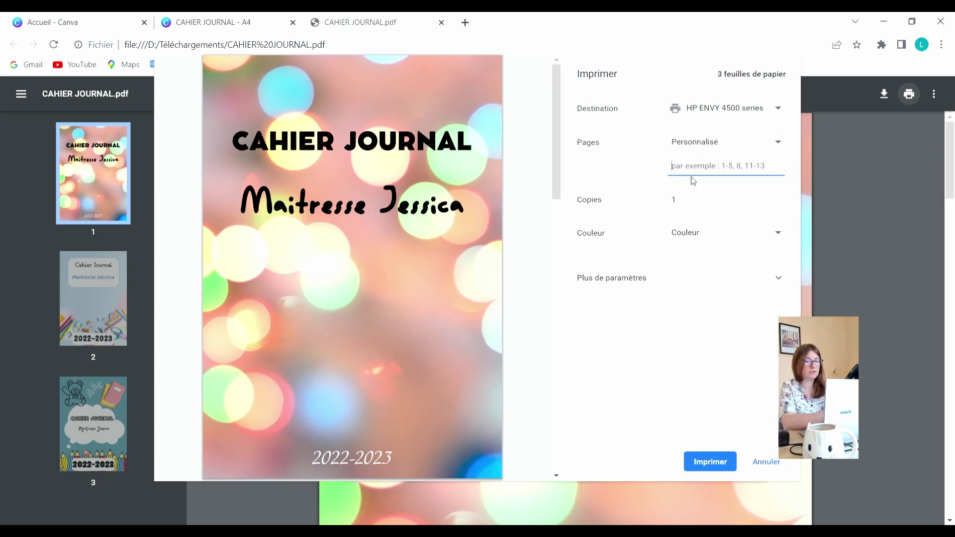
text(3)
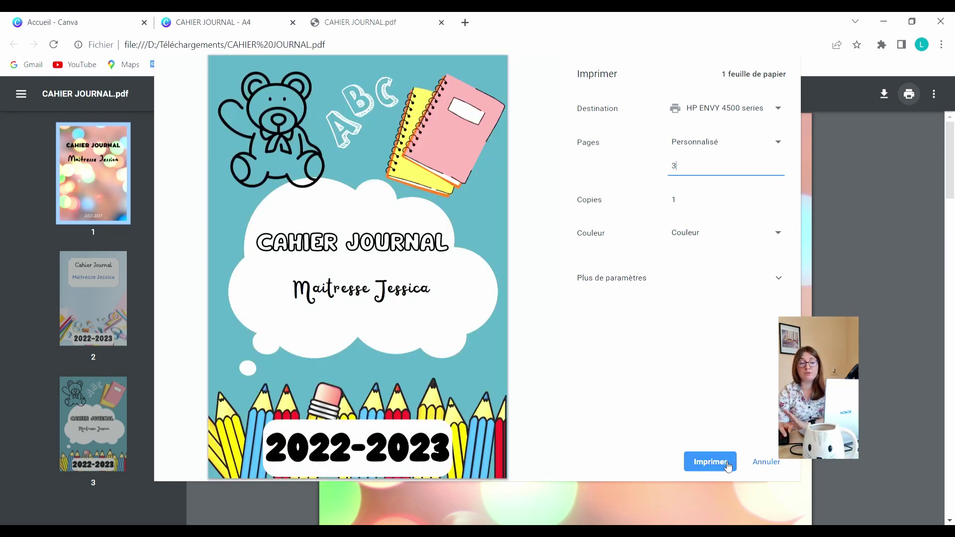
click(788, 462)
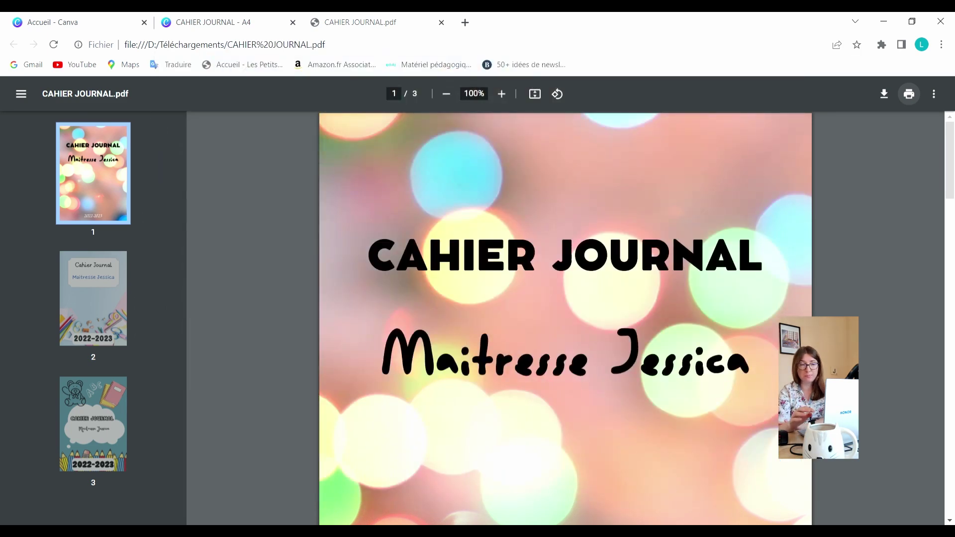